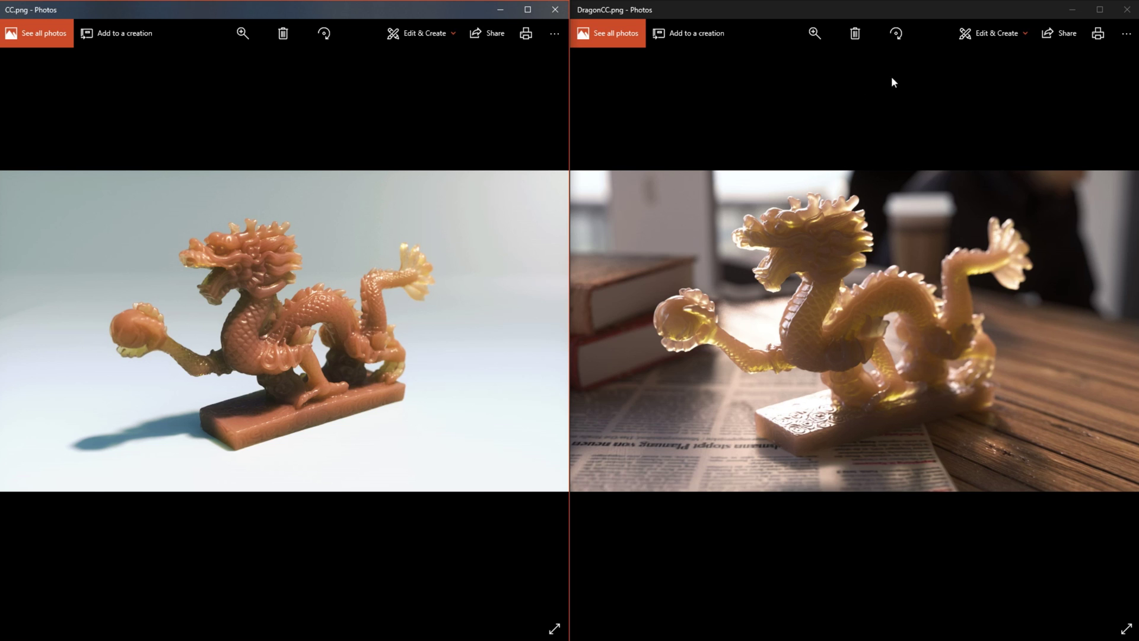
Start drawing on the dragon render in Photos with a red pen.
{"action": "left_click", "coordinate": [985, 35]}
{"action": "left_click", "coordinate": [955, 96]}
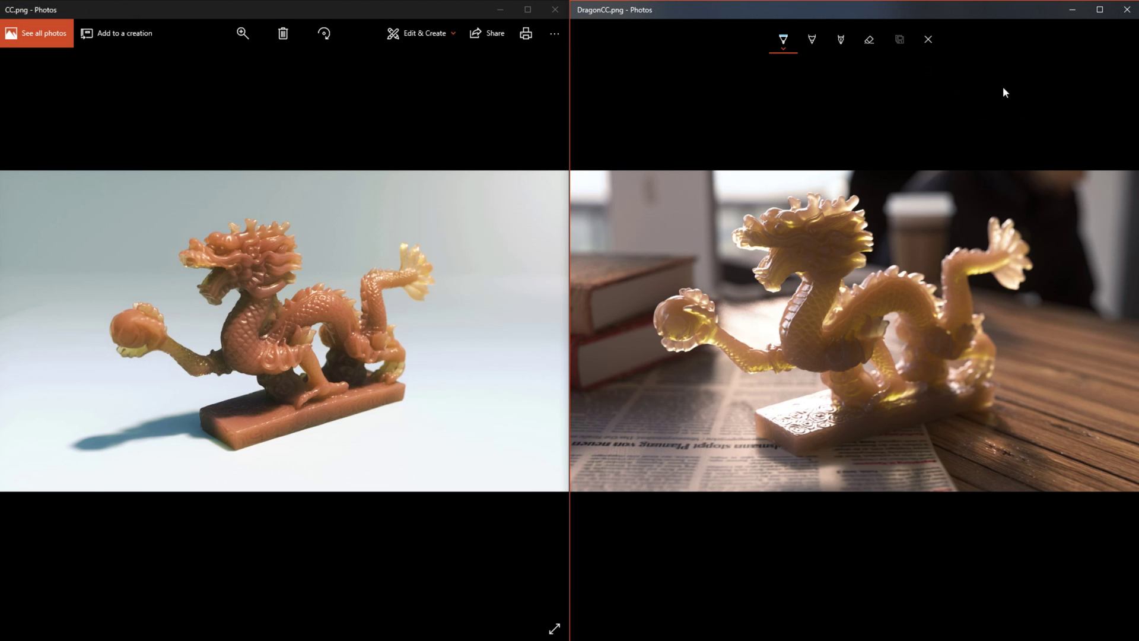
{"action": "left_click", "coordinate": [776, 47]}
{"action": "left_click", "coordinate": [734, 127]}
Switch the reference photo to a red pen and draw an arrow right of the dragon.
{"action": "left_click", "coordinate": [421, 33]}
{"action": "left_click", "coordinate": [363, 95]}
{"action": "left_click", "coordinate": [211, 40]}
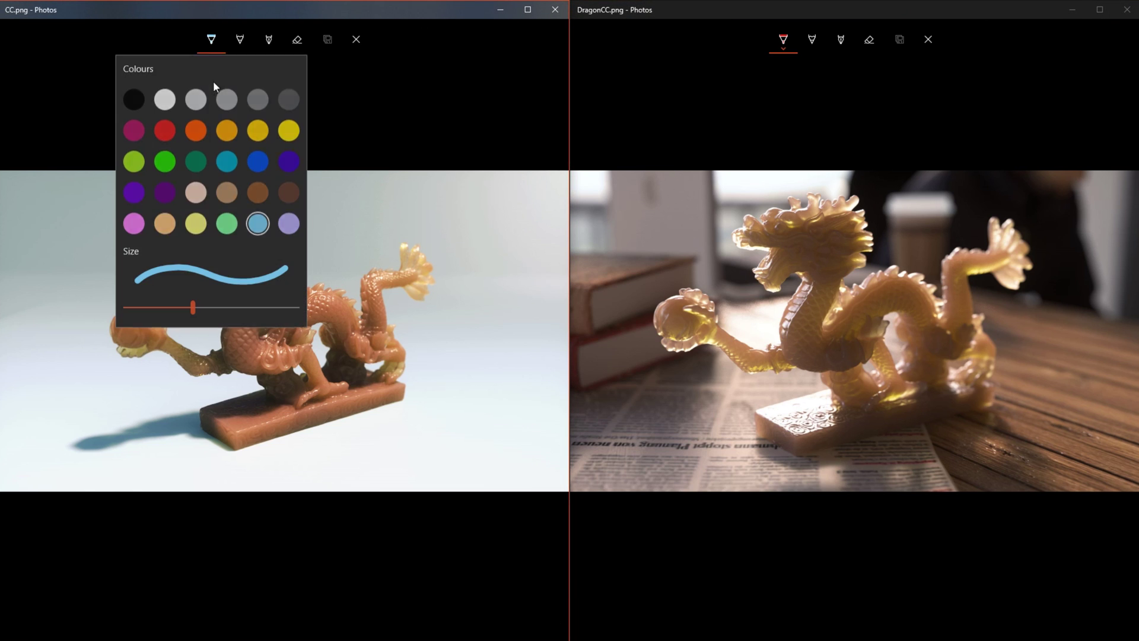
{"action": "left_click", "coordinate": [164, 127]}
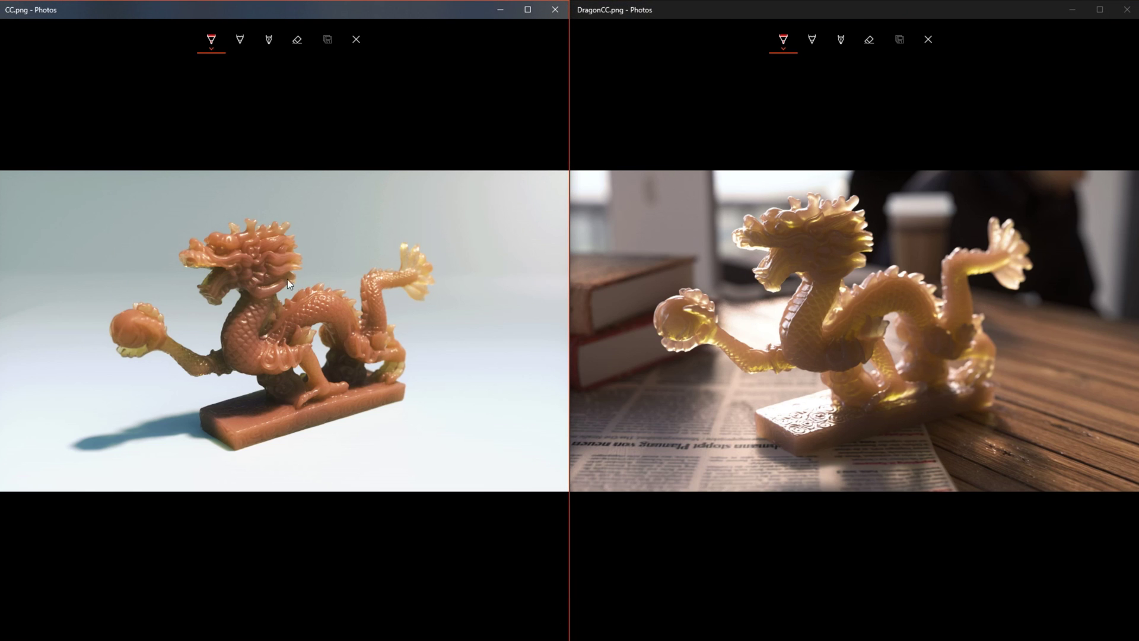
{"action": "left_click_drag", "start_coordinate": [539, 216], "coordinate": [488, 228]}
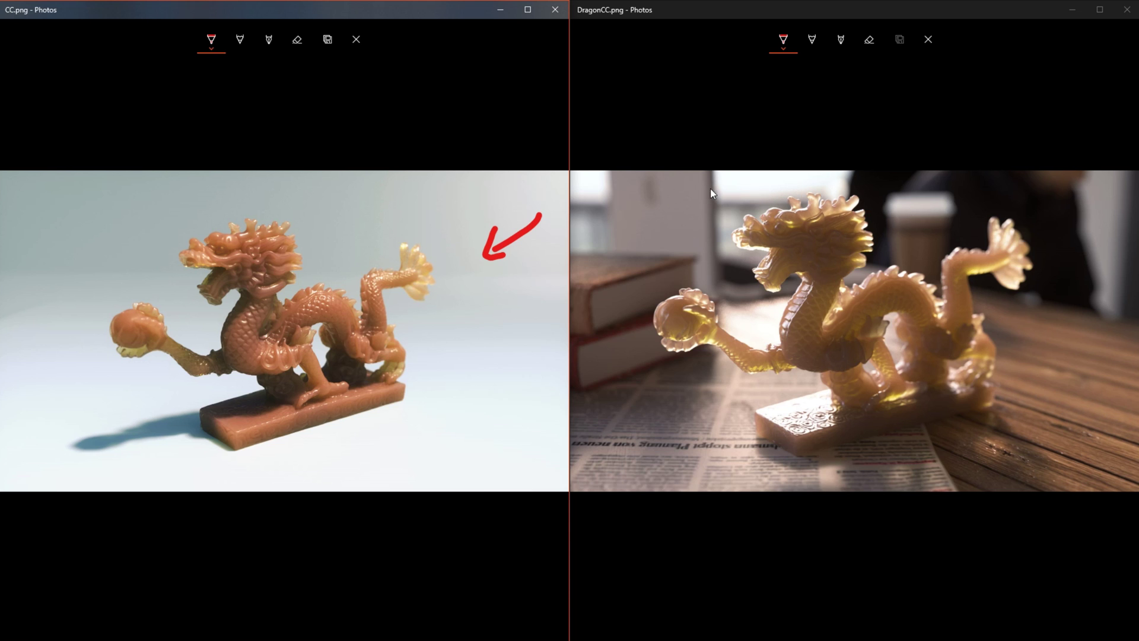
Draw a red arrow above the dragon's head on the render.
{"action": "left_click", "coordinate": [755, 181]}
{"action": "mouse_move", "coordinate": [753, 177]}
{"action": "left_mouse_down"}
{"action": "mouse_move", "coordinate": [768, 210]}
{"action": "mouse_move", "coordinate": [774, 192]}
{"action": "left_mouse_up"}
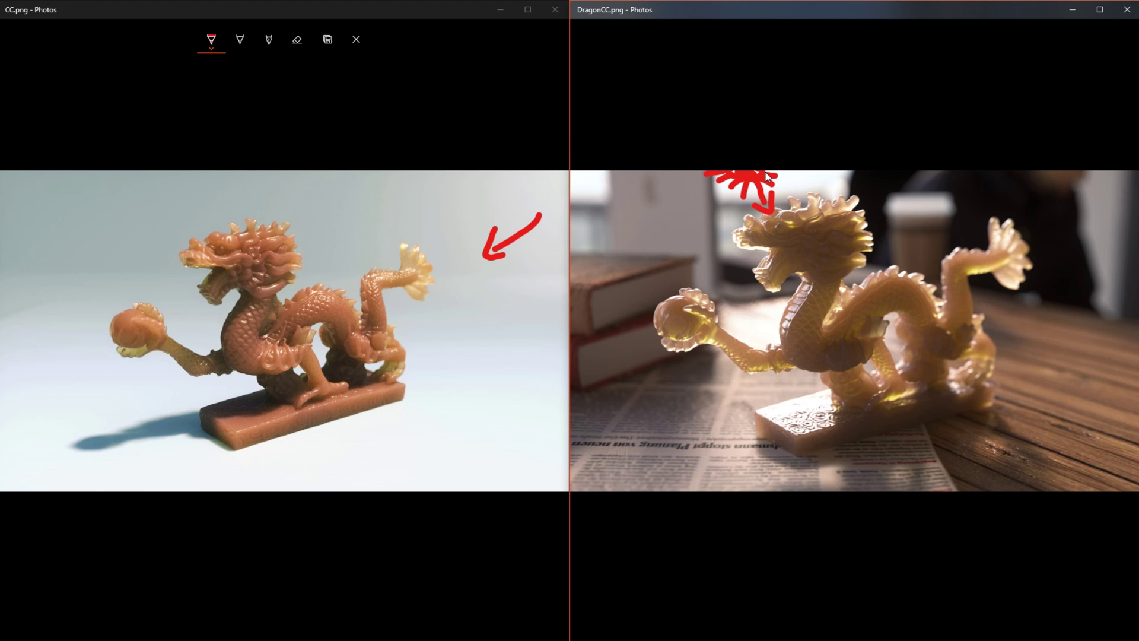
{"action": "left_click_drag", "start_coordinate": [767, 176], "coordinate": [783, 174]}
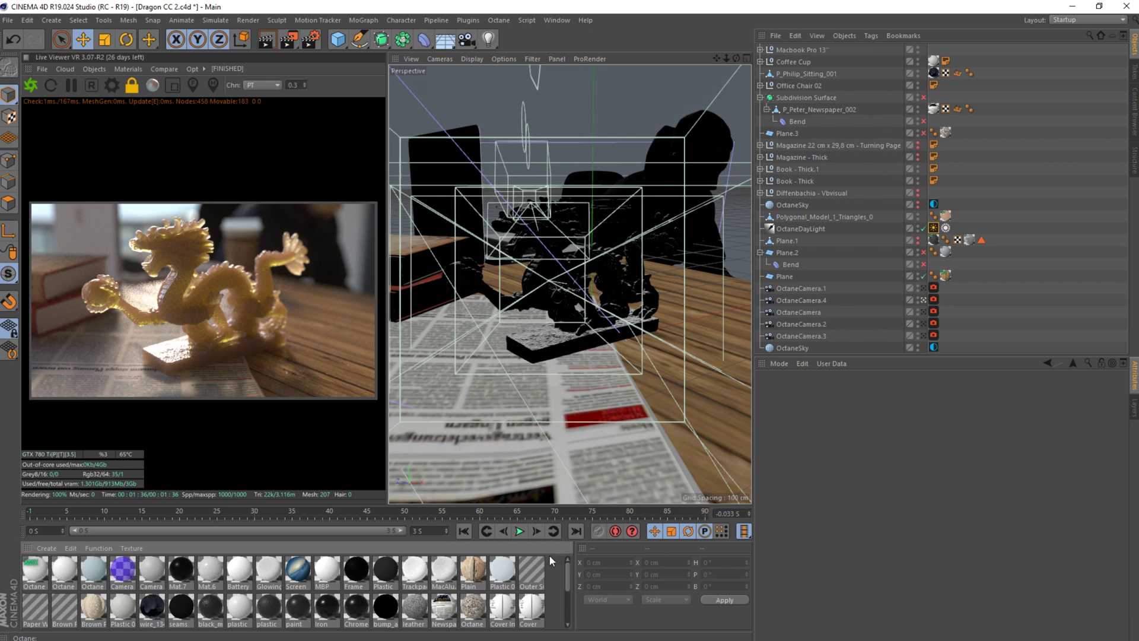
{"action": "left_click_drag", "start_coordinate": [566, 571], "coordinate": [563, 611]}
{"action": "left_click", "coordinate": [324, 610]}
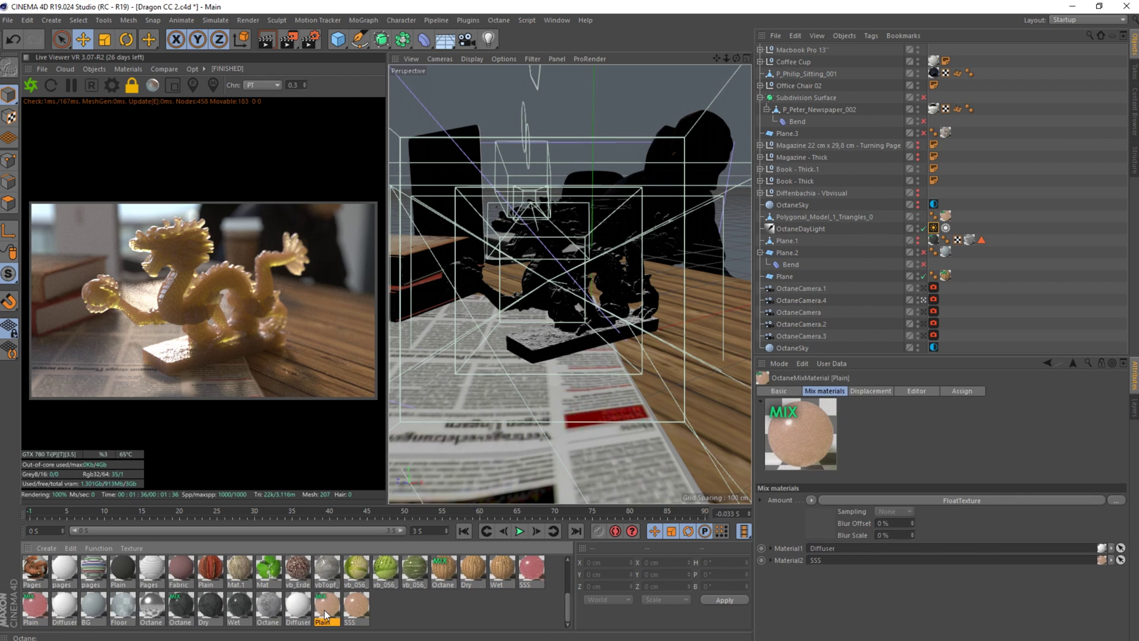
{"action": "left_click", "coordinate": [297, 605]}
{"action": "left_click", "coordinate": [355, 605]}
{"action": "left_click", "coordinate": [324, 607]}
{"action": "left_click", "coordinate": [404, 621]}
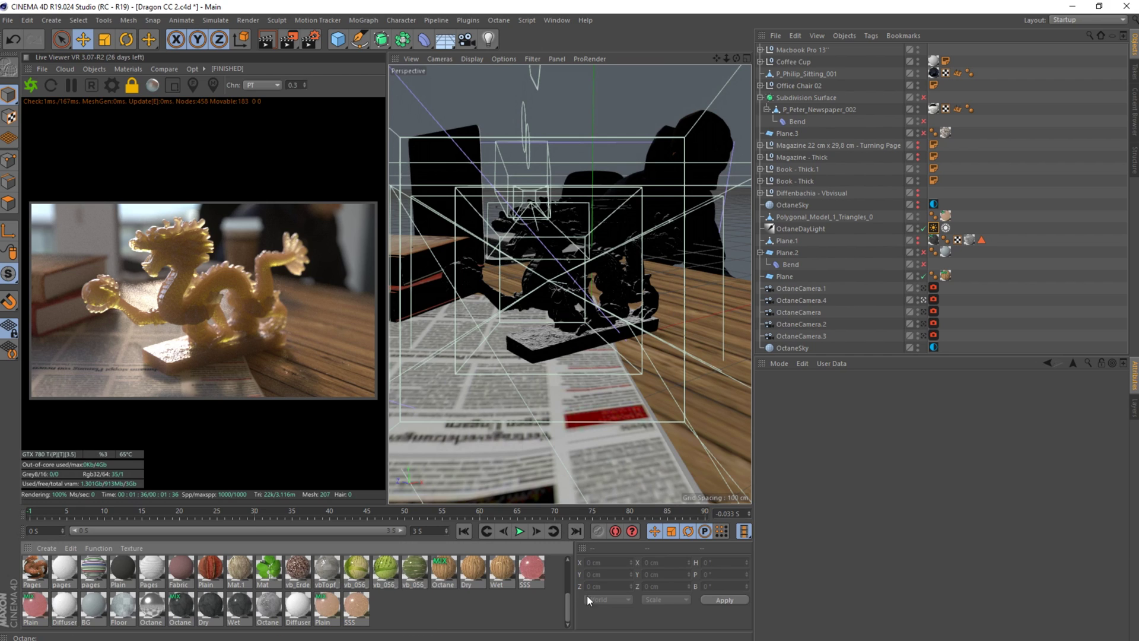
{"action": "left_click_drag", "start_coordinate": [570, 608], "coordinate": [573, 567]}
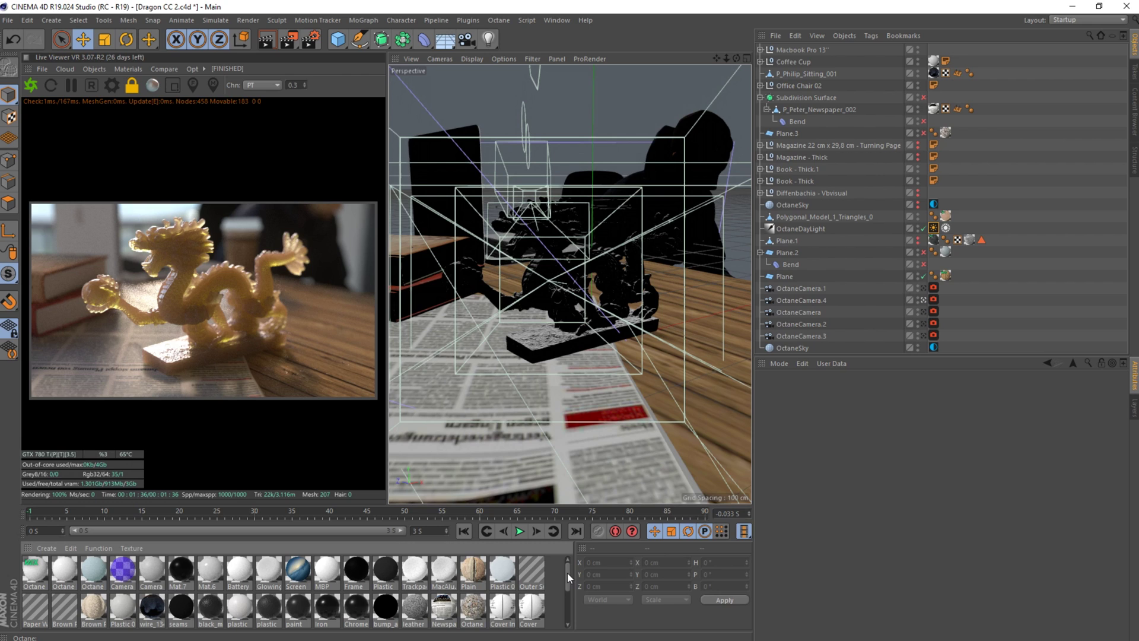
{"action": "left_click_drag", "start_coordinate": [568, 575], "coordinate": [569, 607]}
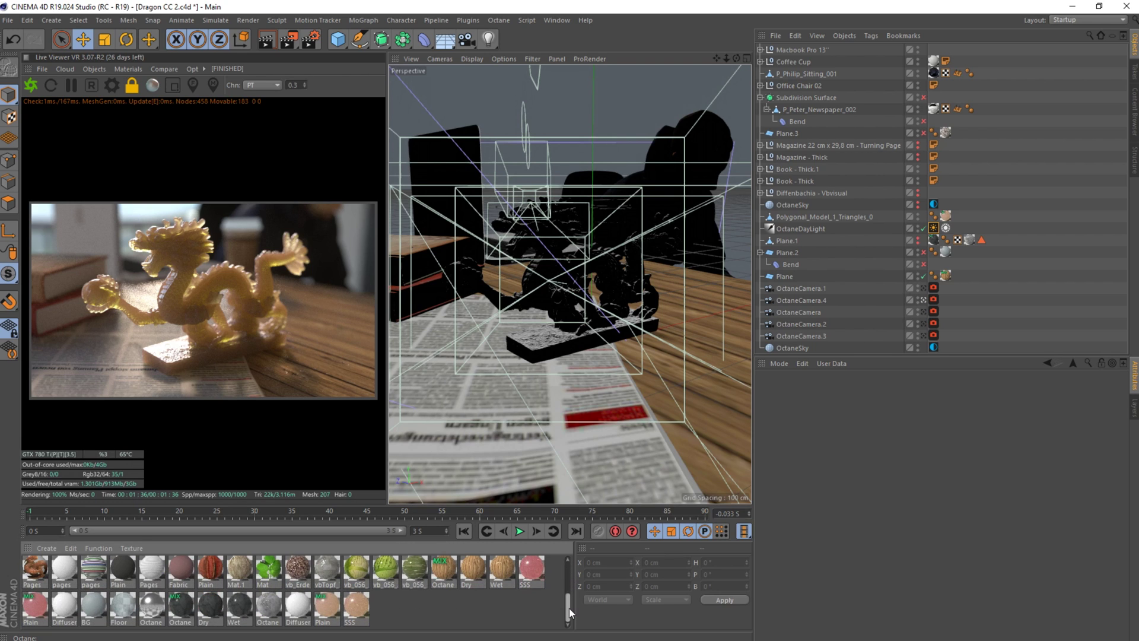
Clear the SSS material's Roughness image texture, check its Transmission and Medium settings, and close the editor.
{"action": "double_click", "coordinate": [356, 604]}
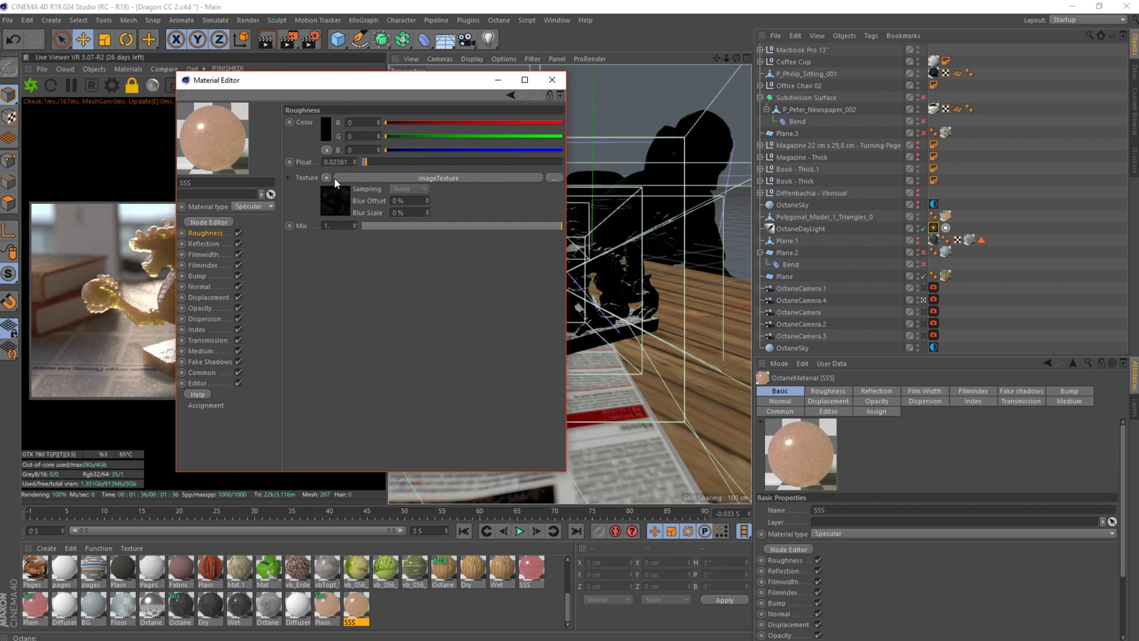
{"action": "left_click", "coordinate": [326, 177]}
{"action": "left_click", "coordinate": [327, 282]}
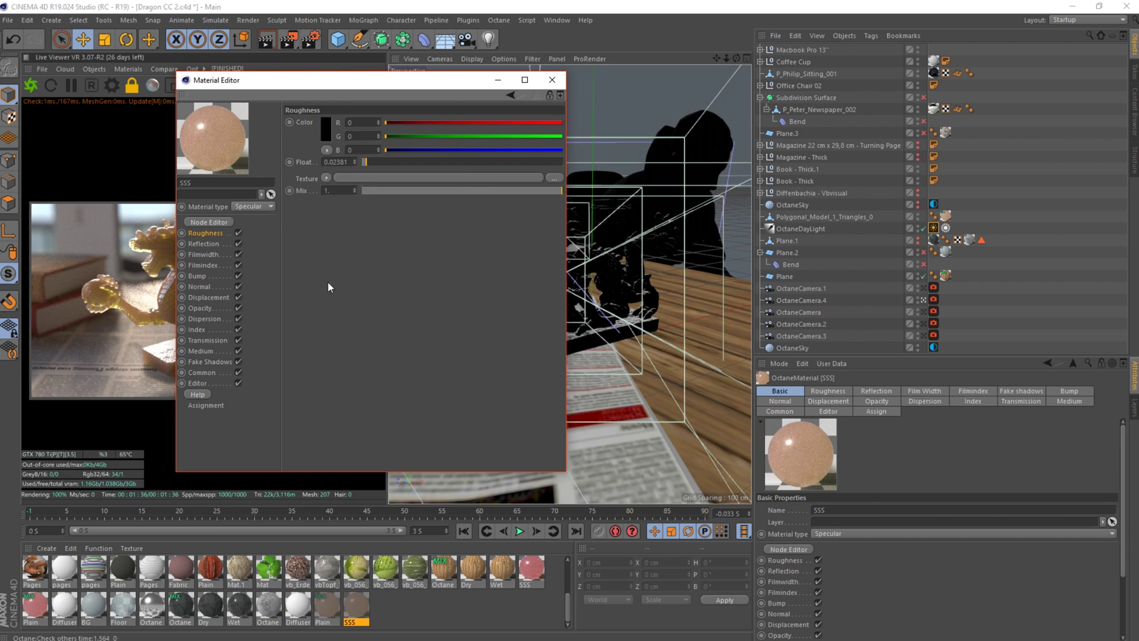
{"action": "left_click", "coordinate": [201, 339]}
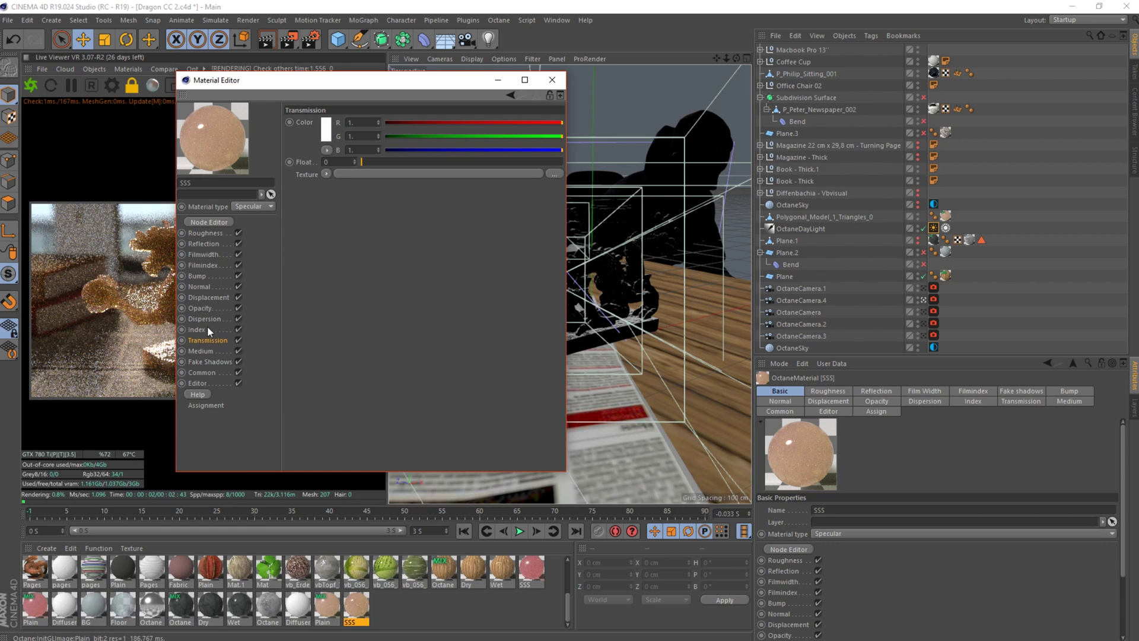
{"action": "left_click", "coordinate": [200, 351]}
{"action": "left_click", "coordinate": [342, 159]}
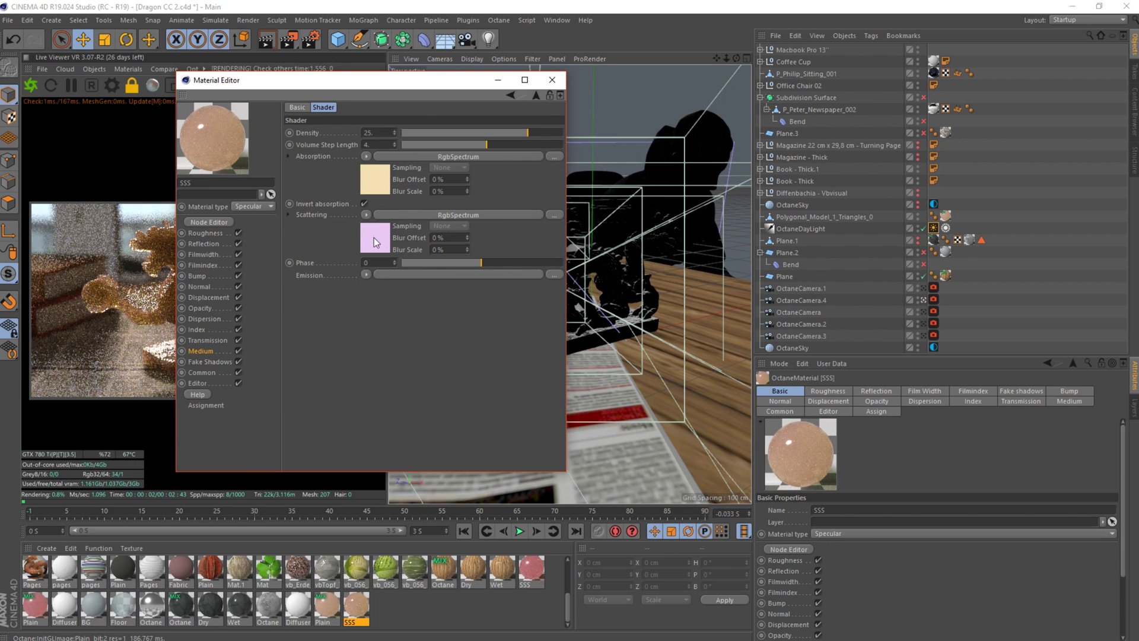
{"action": "left_click", "coordinate": [552, 79]}
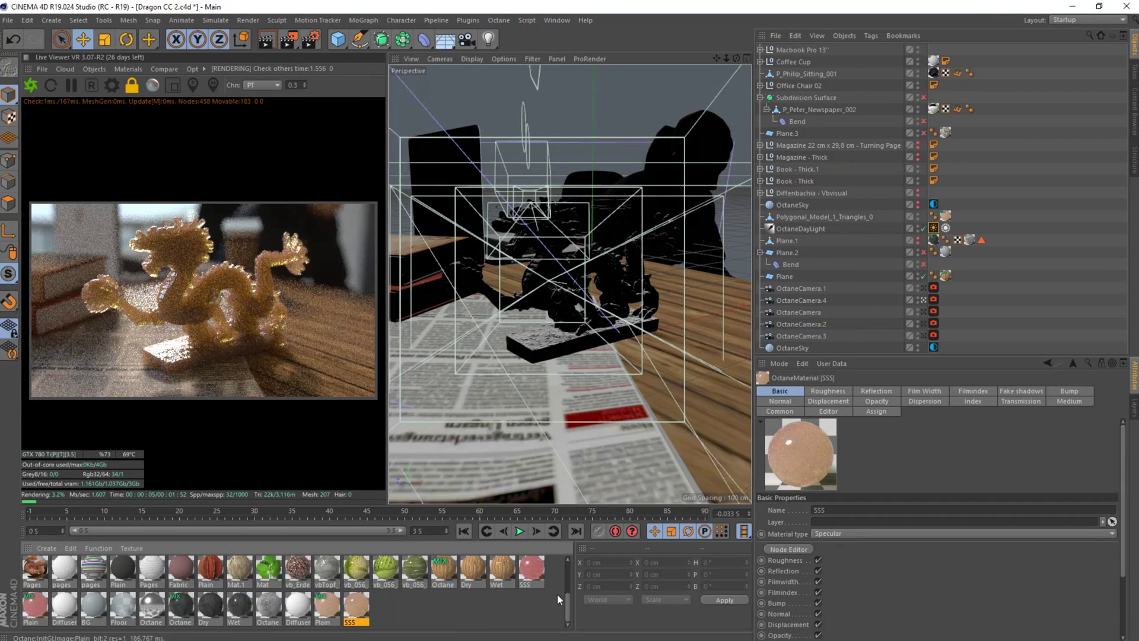
{"action": "scroll", "coordinate": [557, 593], "scroll_direction": "up", "scroll_amount": 5}
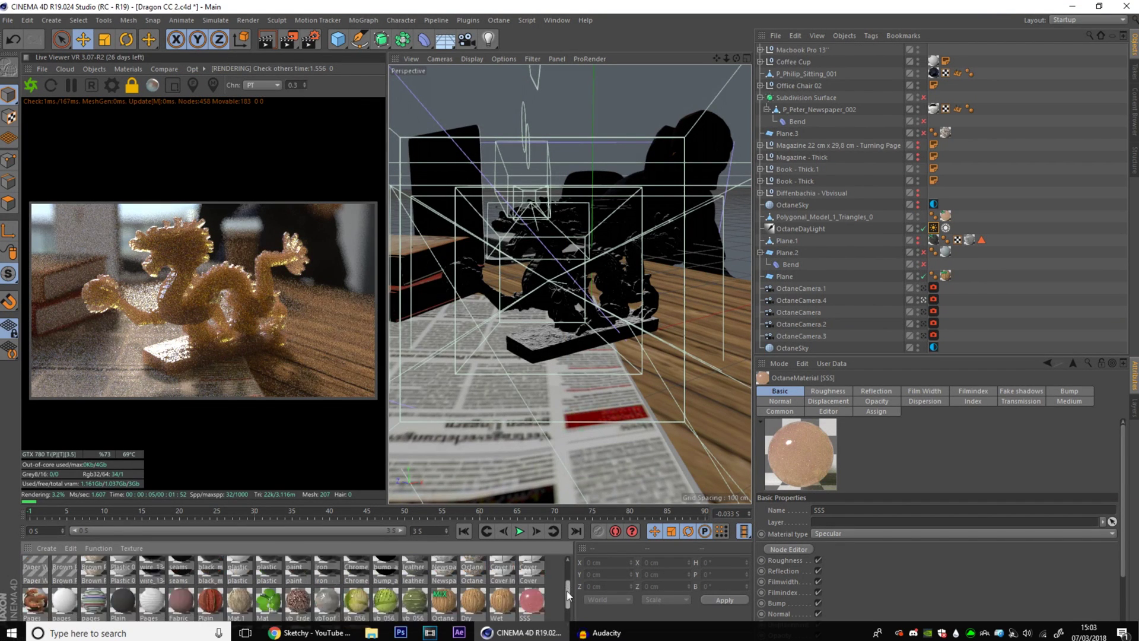
Create Octane Material.5 via Create > Shader > C4doctane and drag it onto the dragon.
{"action": "left_click", "coordinate": [38, 550]}
{"action": "mouse_move", "coordinate": [71, 548]}
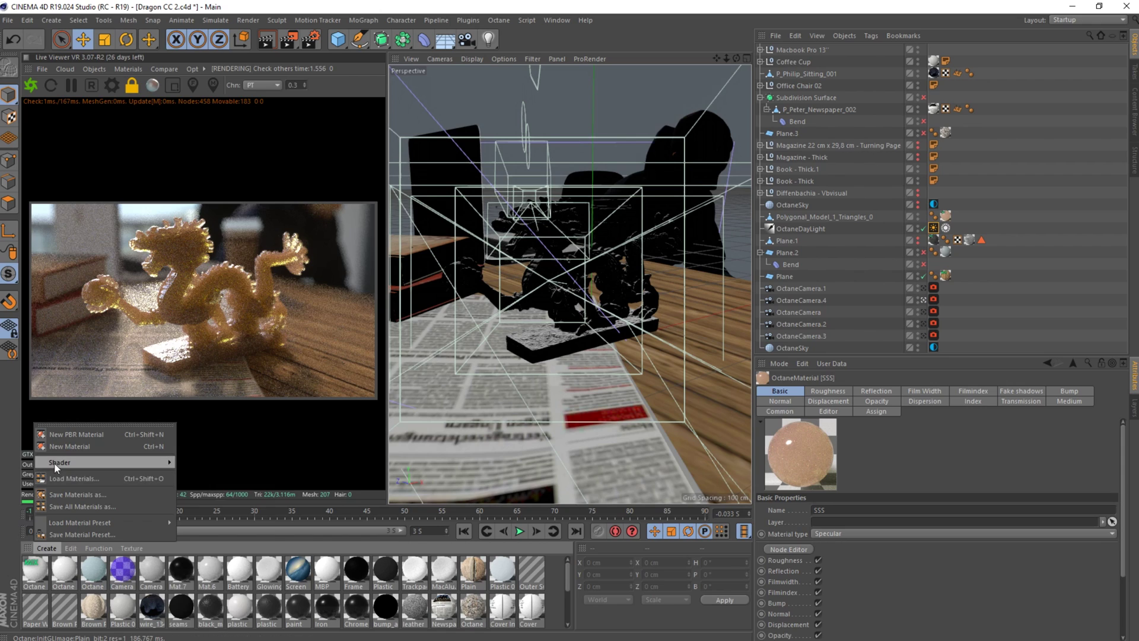
{"action": "mouse_move", "coordinate": [55, 461]}
{"action": "mouse_move", "coordinate": [206, 458]}
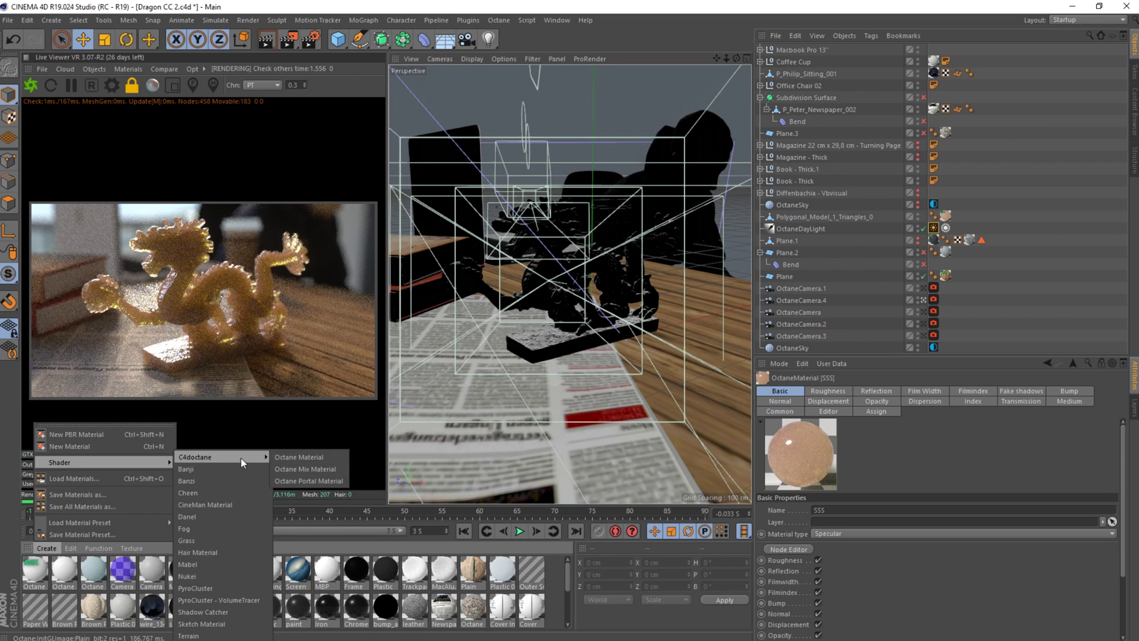
{"action": "left_click", "coordinate": [298, 457]}
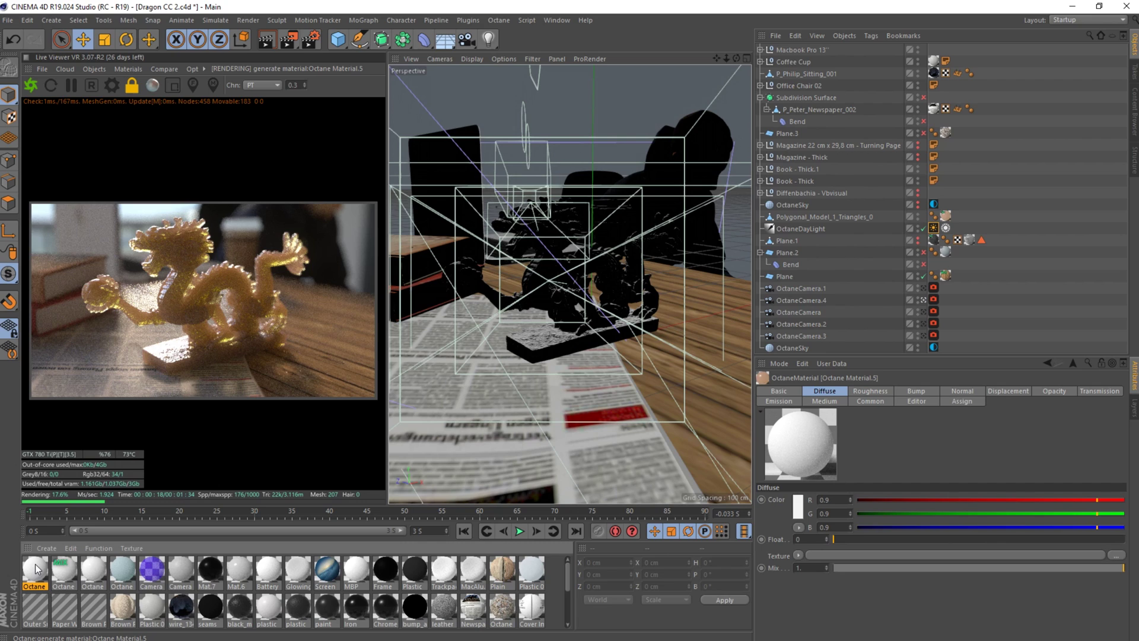
{"action": "left_click_drag", "start_coordinate": [36, 571], "coordinate": [948, 216]}
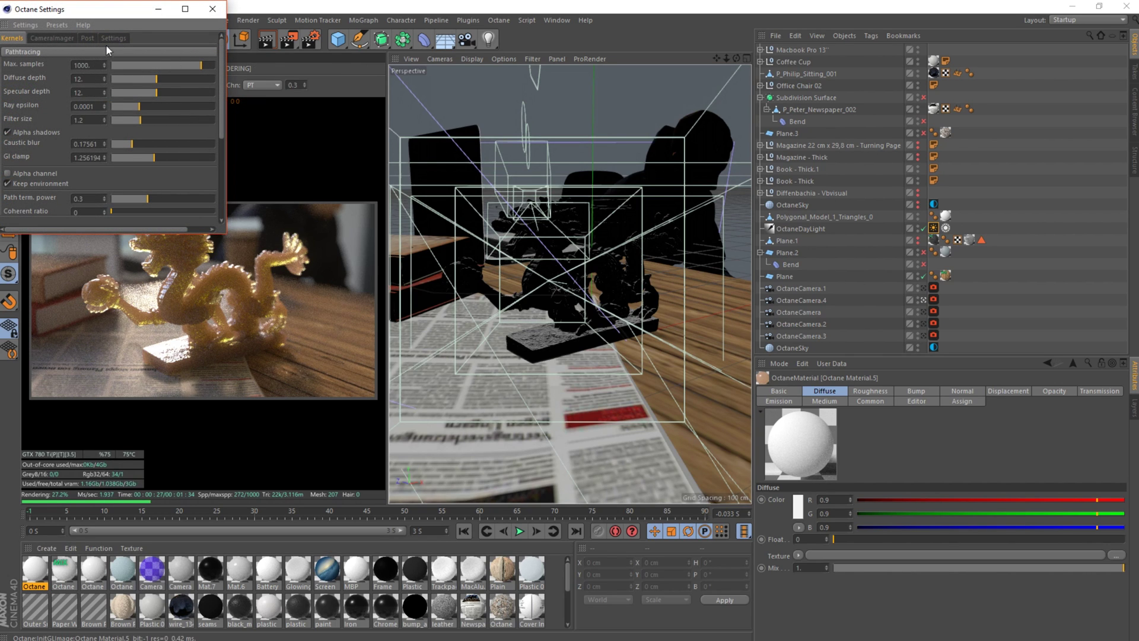
{"action": "left_click", "coordinate": [213, 9]}
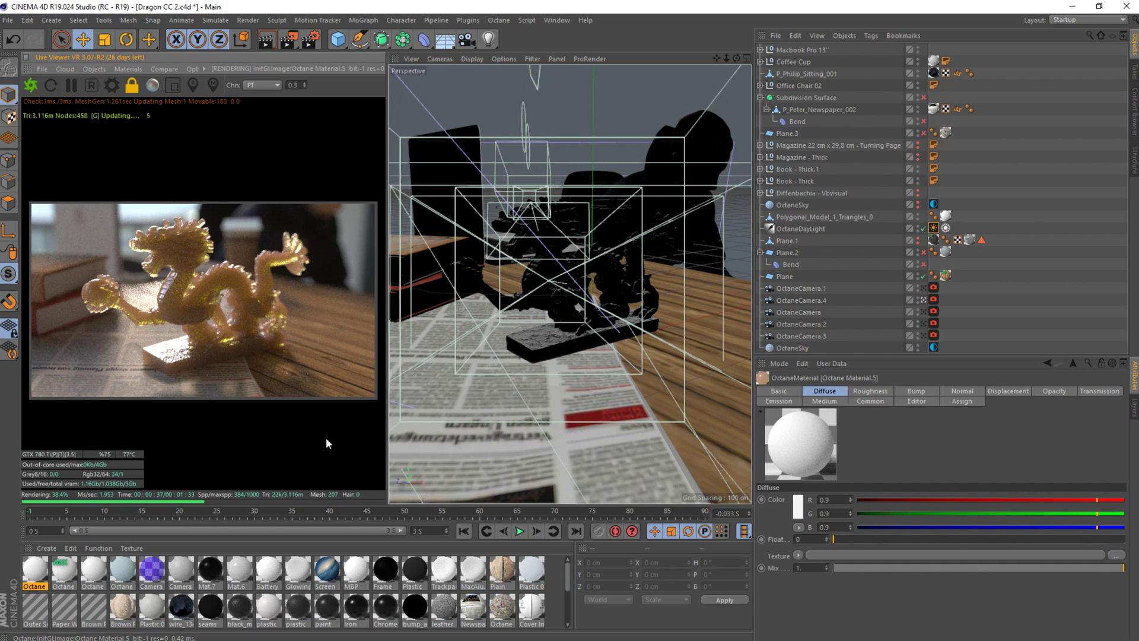
{"action": "left_click", "coordinate": [36, 570]}
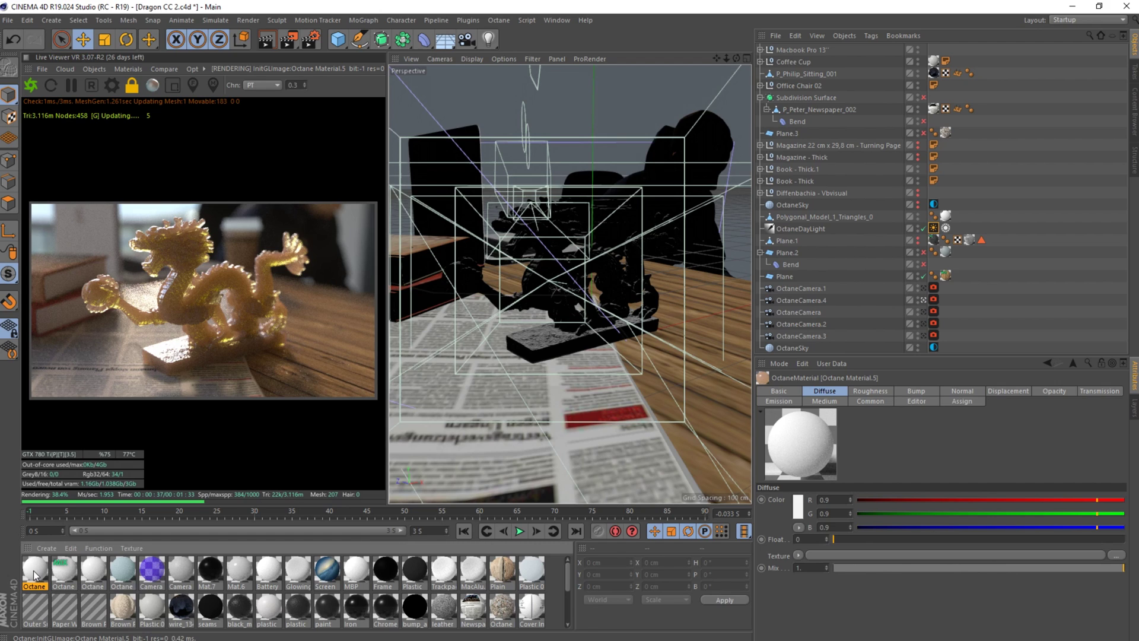
Set Octane Material.5's material type to Specular.
{"action": "double_click", "coordinate": [557, 572]}
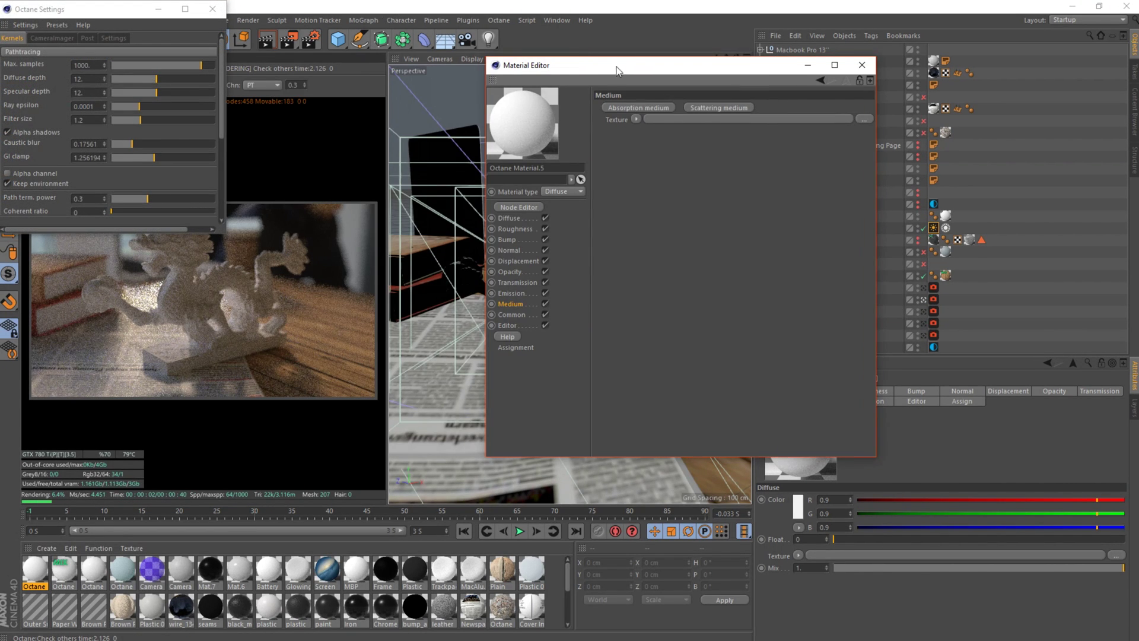
{"action": "left_click_drag", "start_coordinate": [617, 67], "coordinate": [503, 69]}
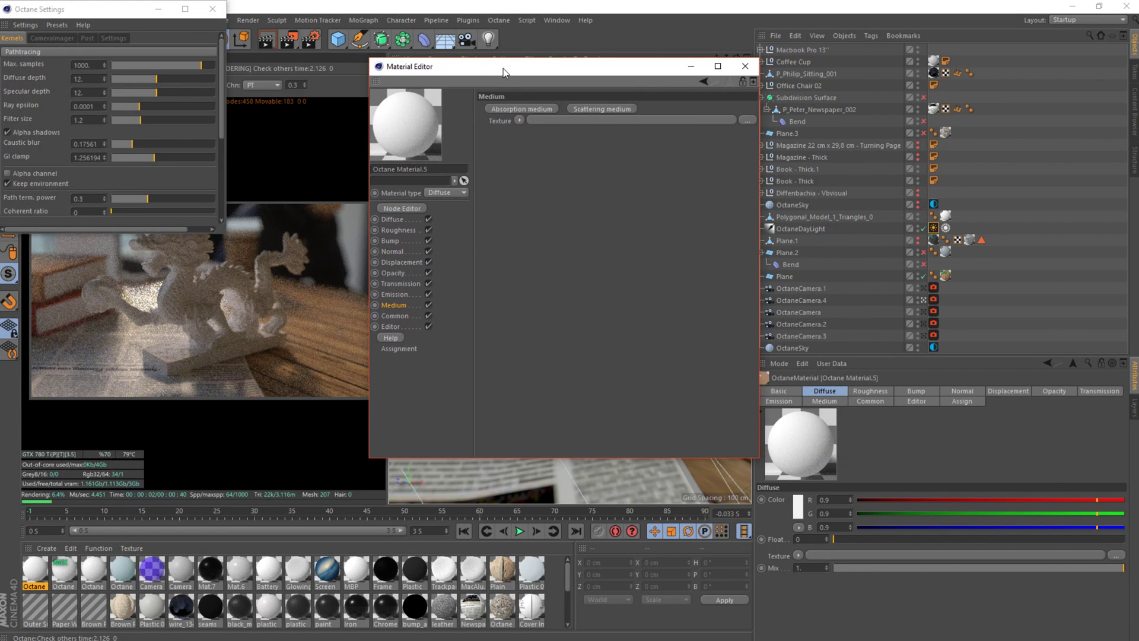
{"action": "left_click", "coordinate": [212, 9]}
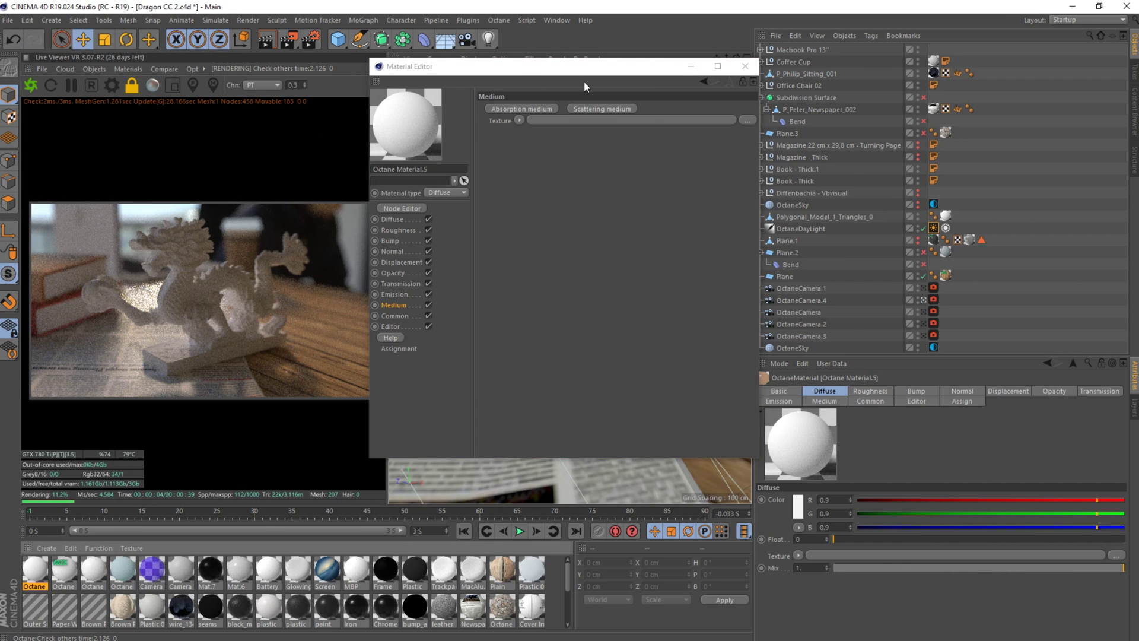
{"action": "left_click_drag", "start_coordinate": [584, 67], "coordinate": [656, 62]}
{"action": "left_click", "coordinate": [509, 188]}
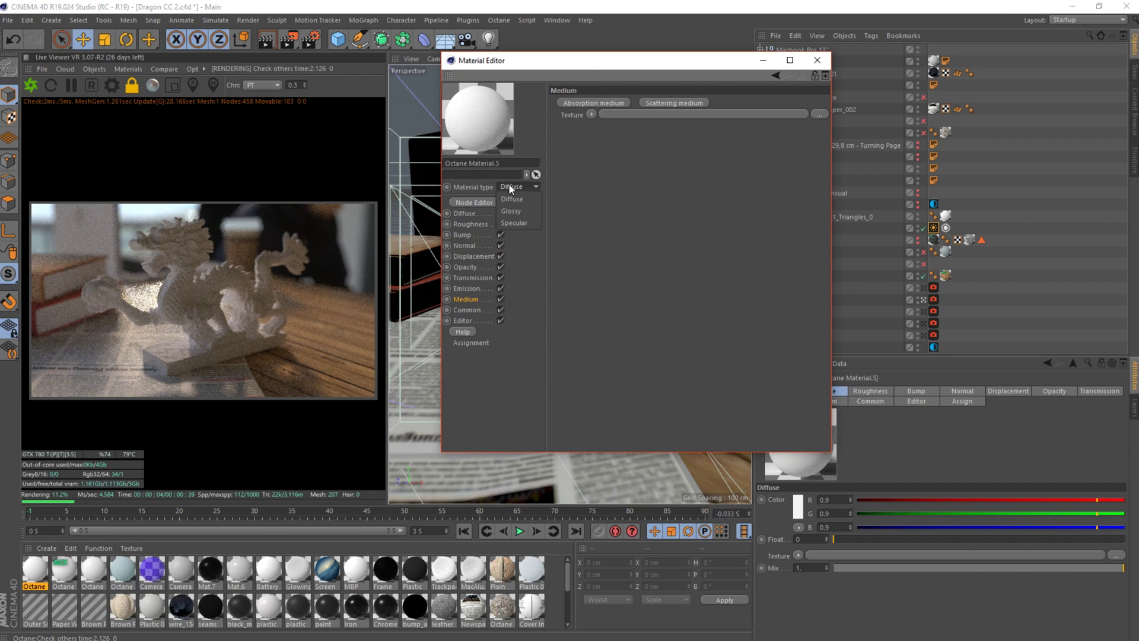
{"action": "left_click", "coordinate": [518, 224]}
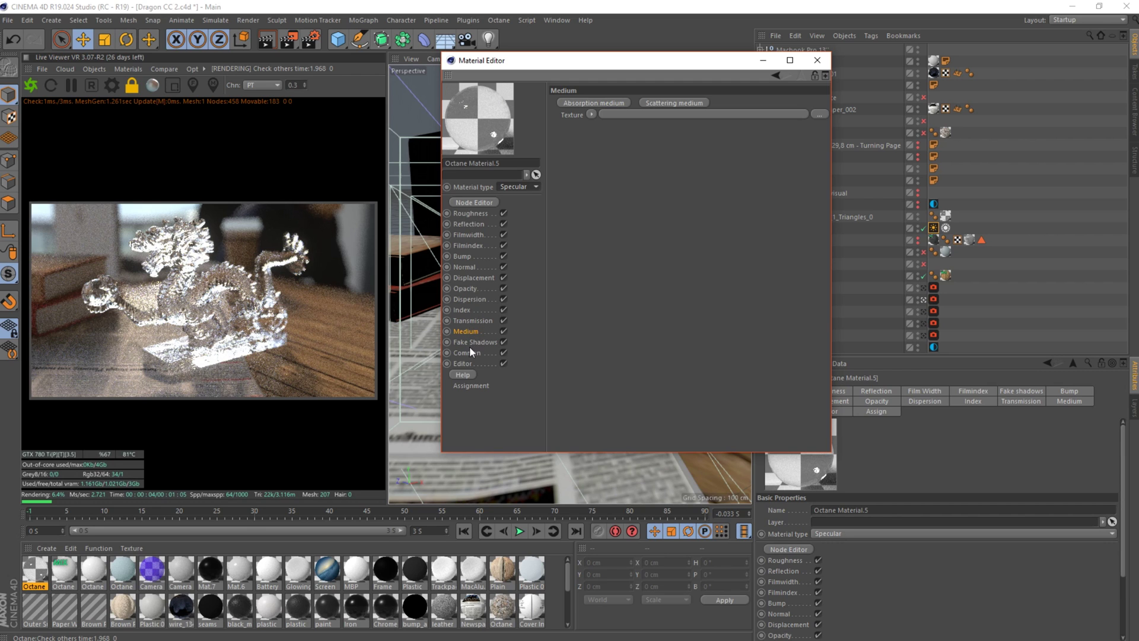
Add a Scattering Medium as the material's medium and open the Node Editor.
{"action": "left_click", "coordinate": [657, 103]}
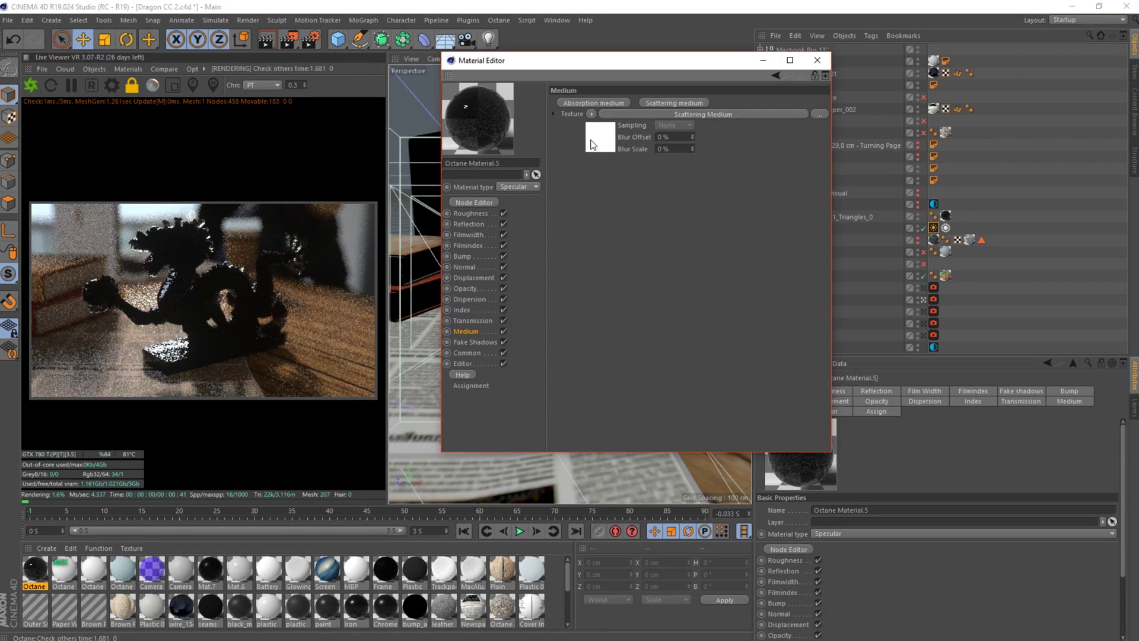
{"action": "left_click", "coordinate": [590, 139]}
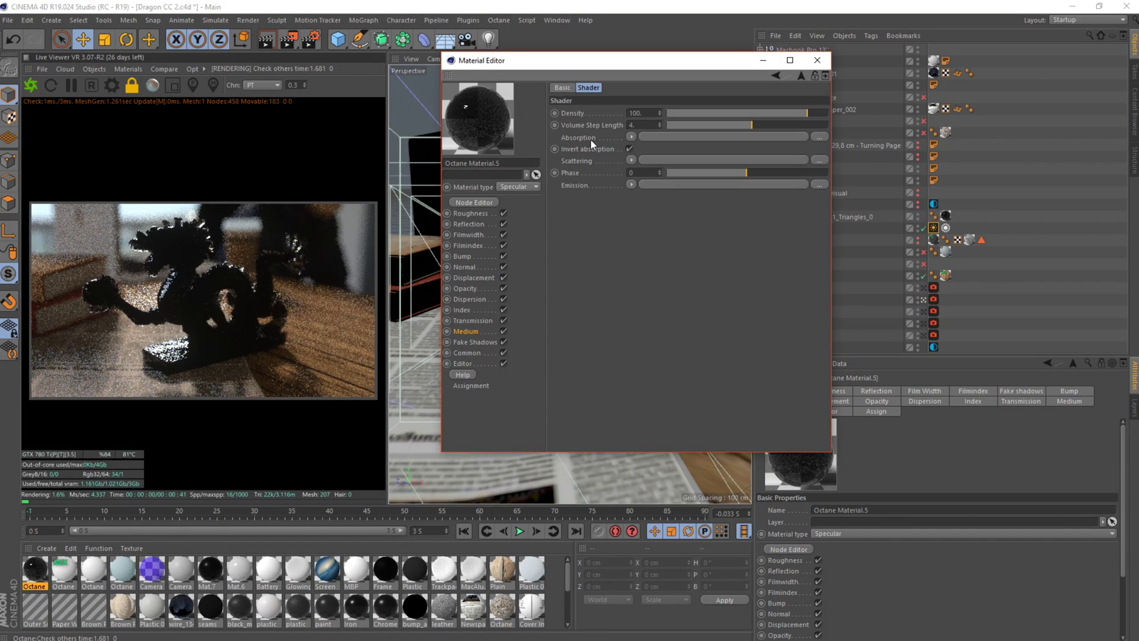
{"action": "left_click", "coordinate": [627, 136]}
{"action": "key", "text": "Escape"}
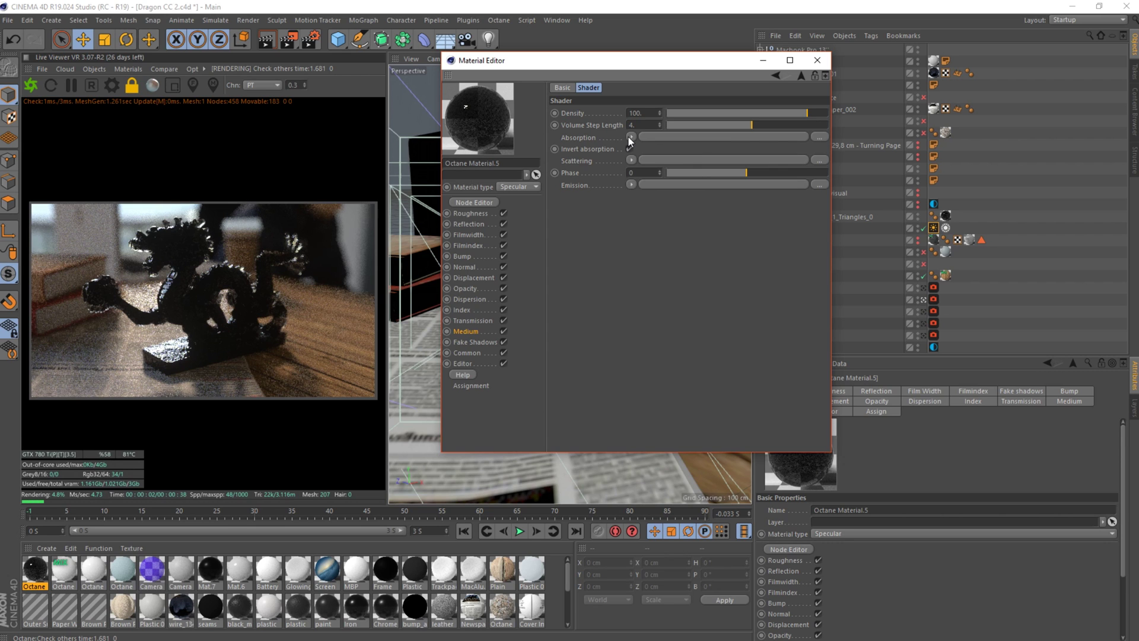
{"action": "left_click", "coordinate": [454, 202]}
Wire two Rgb Spectrum nodes into the Scattering Medium's Absorption and Scattering inputs.
{"action": "left_click", "coordinate": [817, 60]}
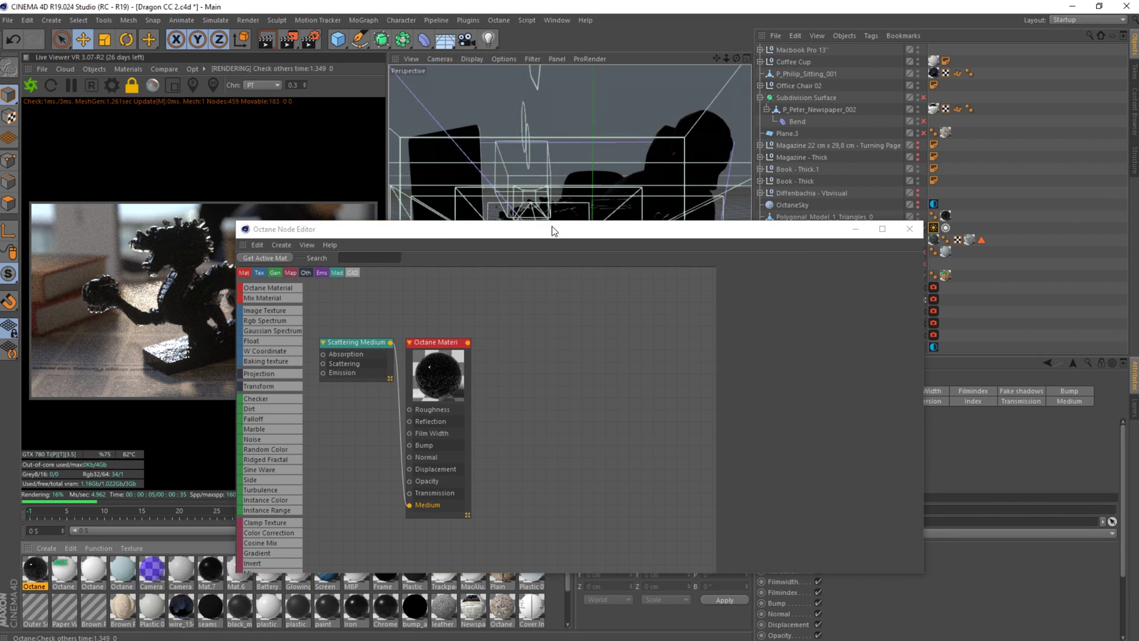
{"action": "left_click_drag", "start_coordinate": [553, 230], "coordinate": [751, 53]}
{"action": "left_click_drag", "start_coordinate": [629, 164], "coordinate": [765, 118]}
{"action": "left_click_drag", "start_coordinate": [560, 170], "coordinate": [623, 276]}
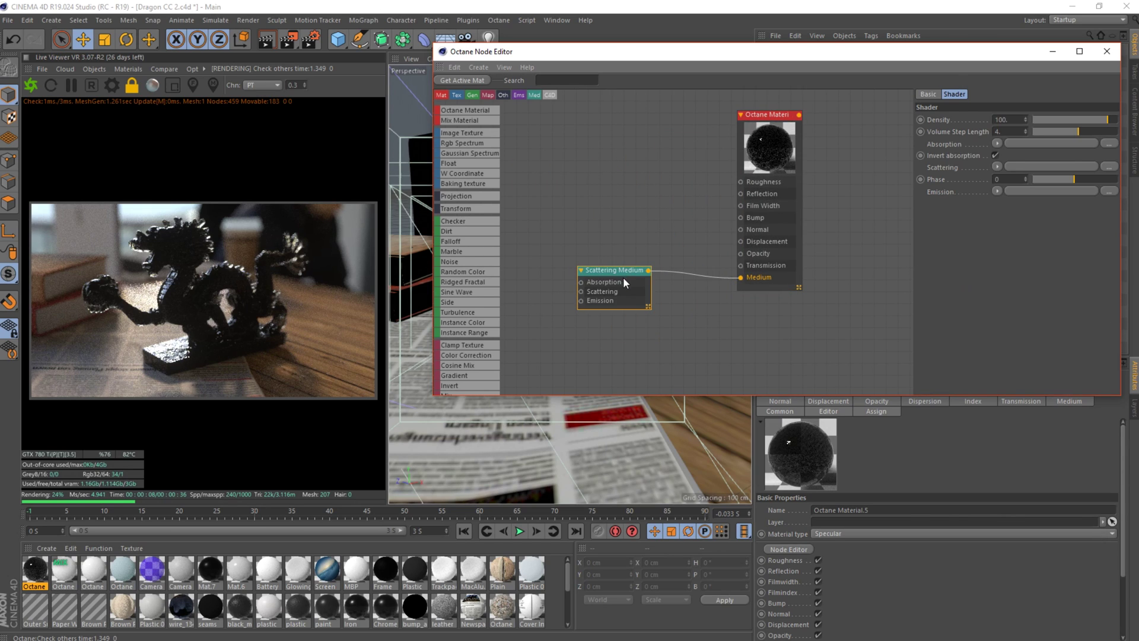
{"action": "scroll", "coordinate": [623, 276], "scroll_direction": "down", "scroll_amount": 2}
{"action": "scroll", "coordinate": [469, 327], "scroll_direction": "down", "scroll_amount": 5}
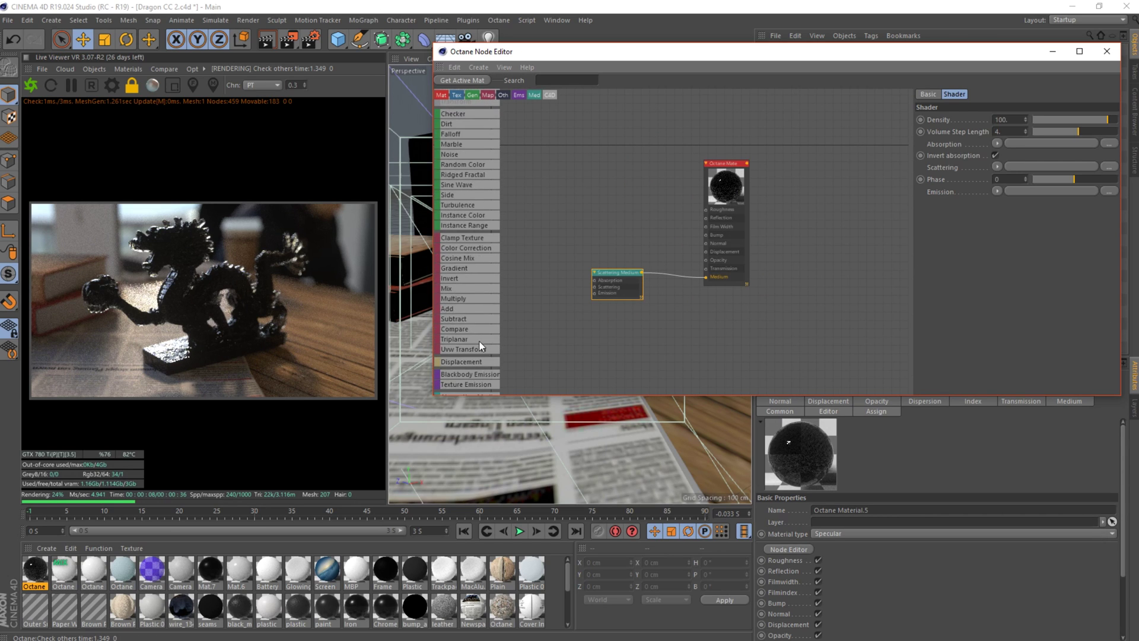
{"action": "scroll", "coordinate": [504, 355], "scroll_direction": "down", "scroll_amount": 1}
{"action": "scroll", "coordinate": [489, 354], "scroll_direction": "up", "scroll_amount": 5}
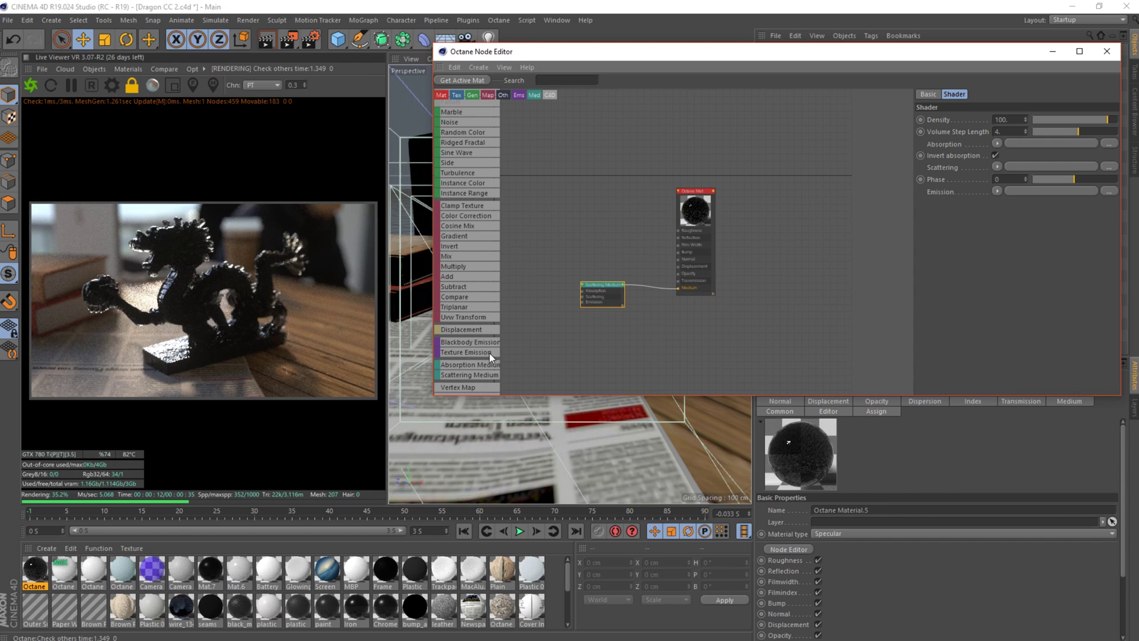
{"action": "scroll", "coordinate": [490, 354], "scroll_direction": "down", "scroll_amount": 4}
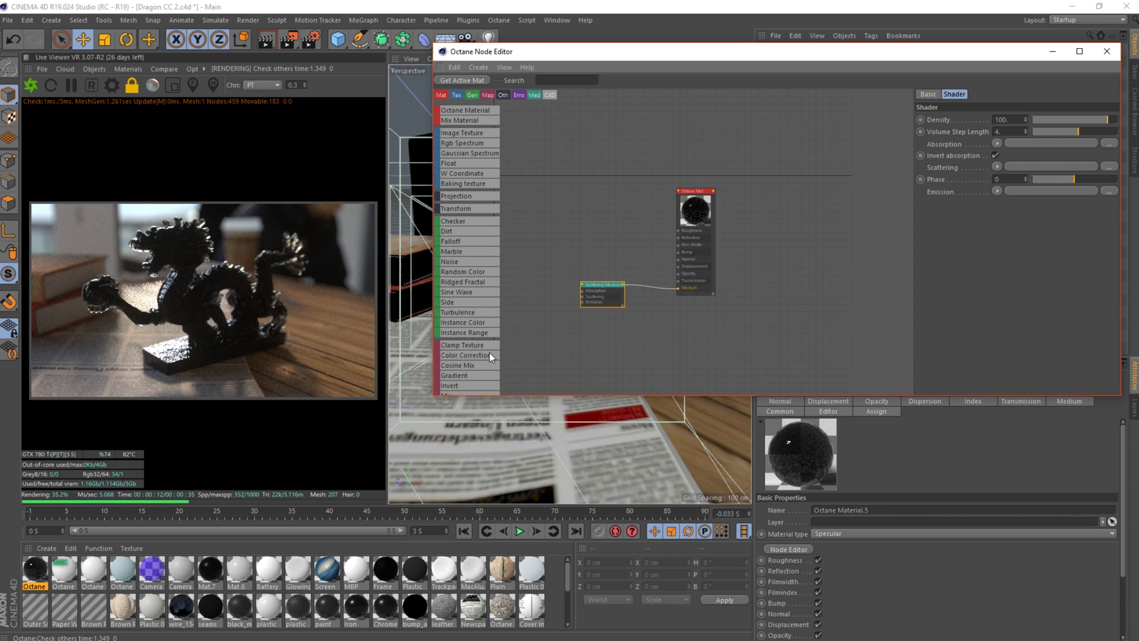
{"action": "scroll", "coordinate": [490, 354], "scroll_direction": "up", "scroll_amount": 5}
{"action": "left_click_drag", "start_coordinate": [469, 143], "coordinate": [640, 197]}
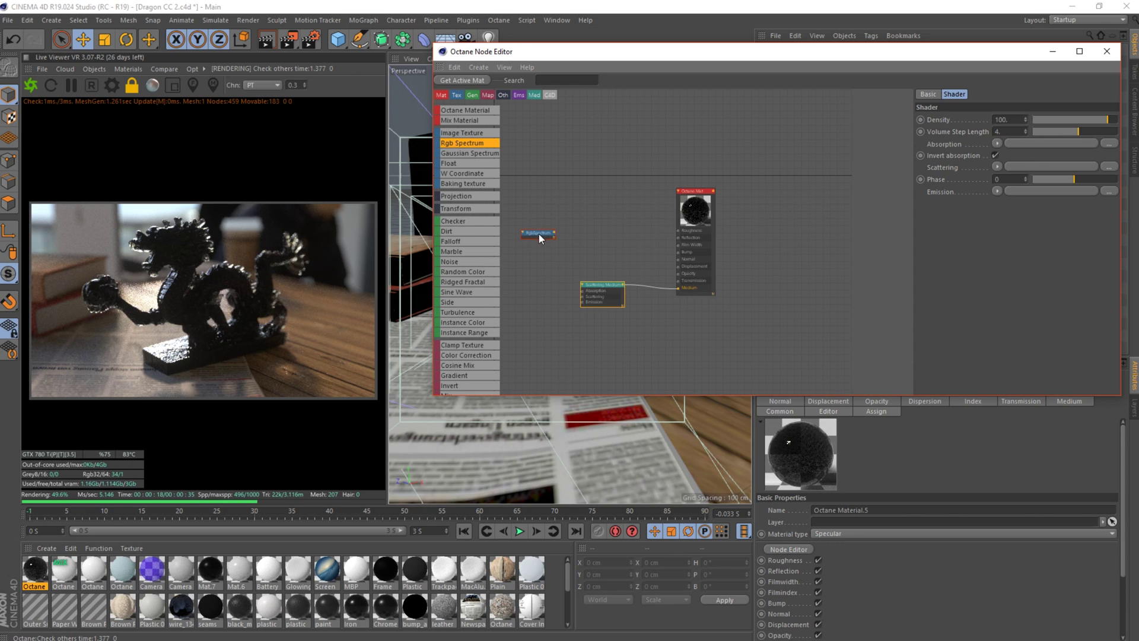
{"action": "left_click_drag", "start_coordinate": [539, 234], "coordinate": [582, 299], "text": "ctrl"}
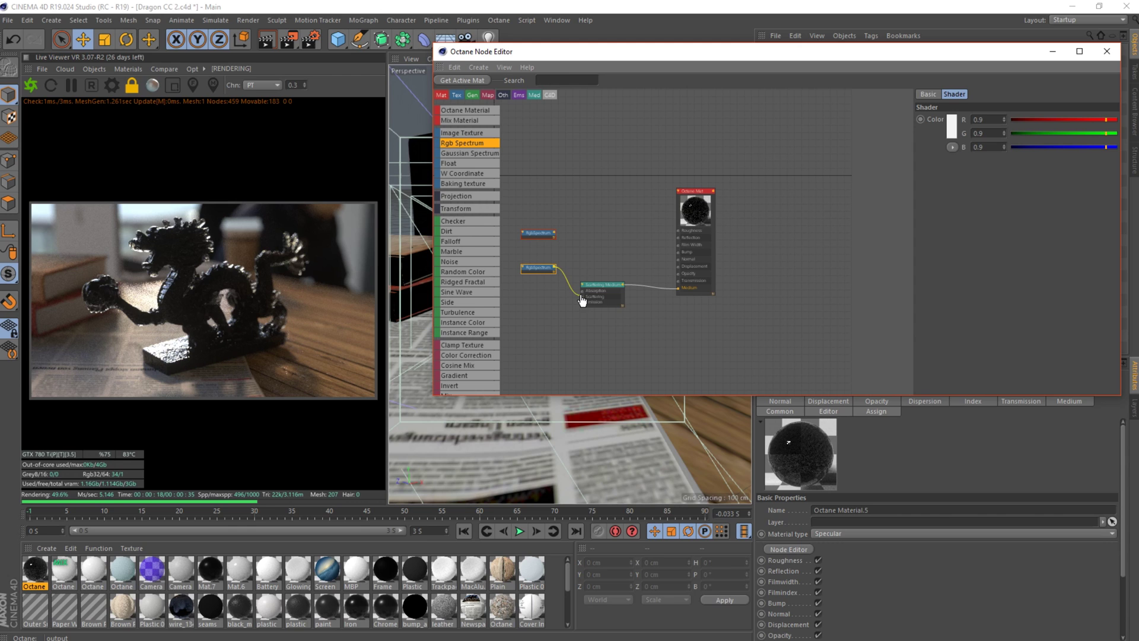
{"action": "left_click_drag", "start_coordinate": [557, 234], "coordinate": [585, 296]}
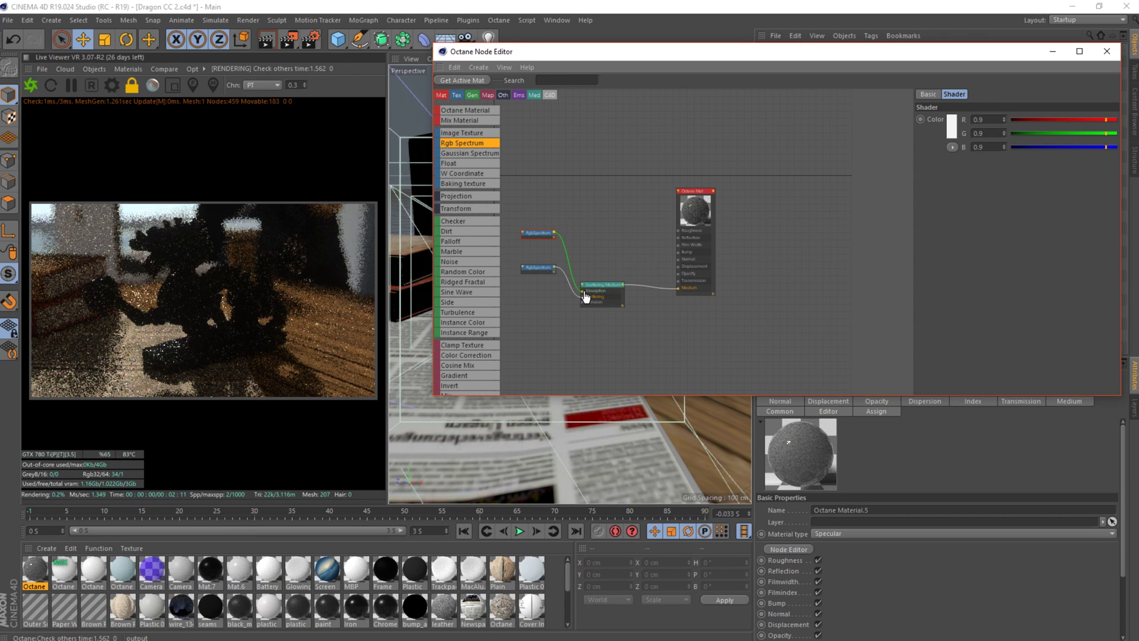
Set the lower Rgb Spectrum to saturated red, keeping the upper one white.
{"action": "left_click", "coordinate": [549, 268]}
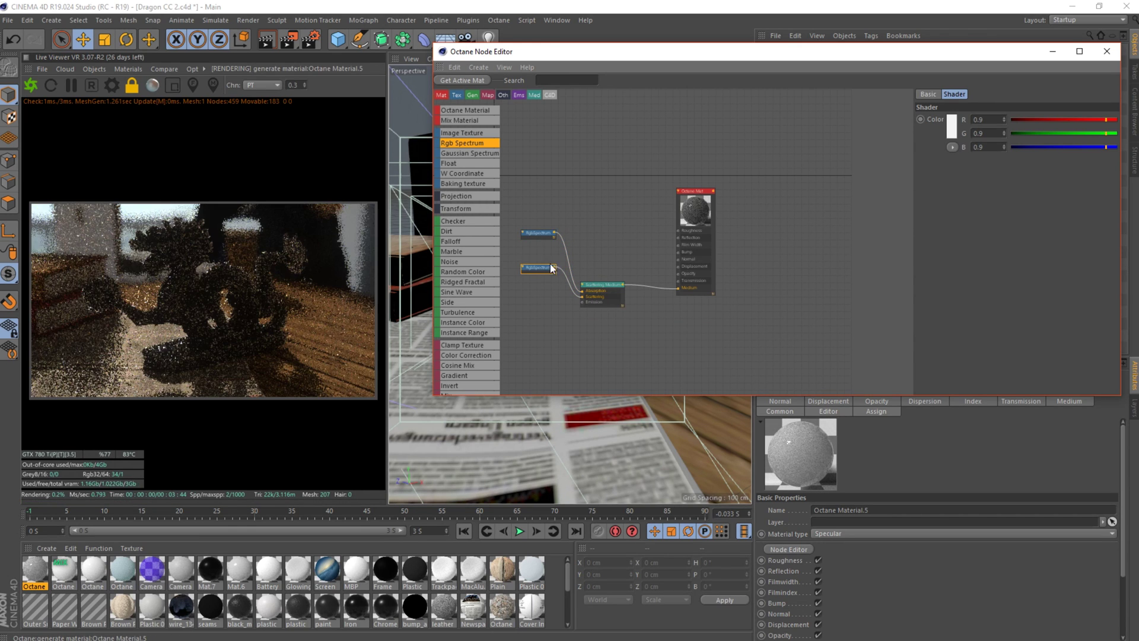
{"action": "left_click", "coordinate": [950, 130]}
{"action": "left_click_drag", "start_coordinate": [943, 139], "coordinate": [1026, 139]}
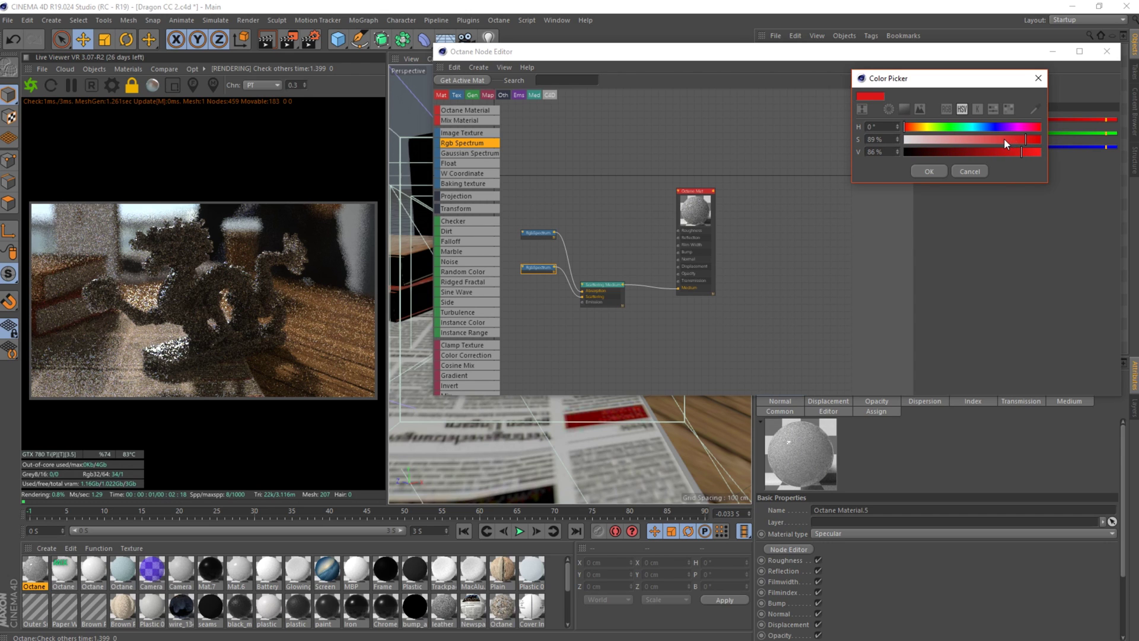
{"action": "left_click", "coordinate": [925, 171]}
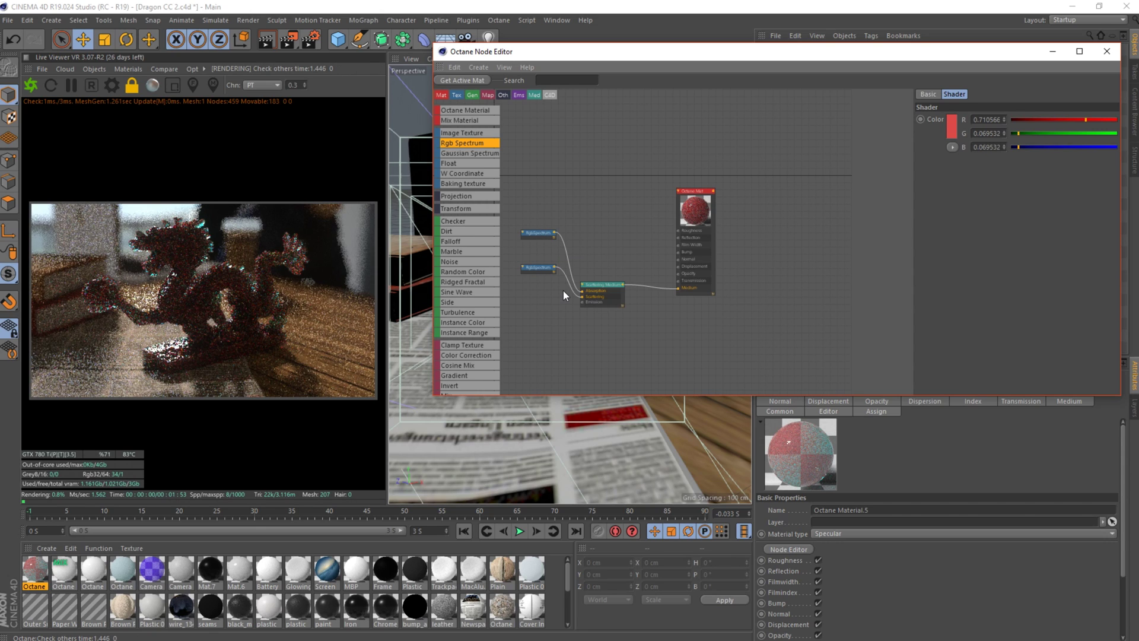
{"action": "left_click", "coordinate": [543, 234]}
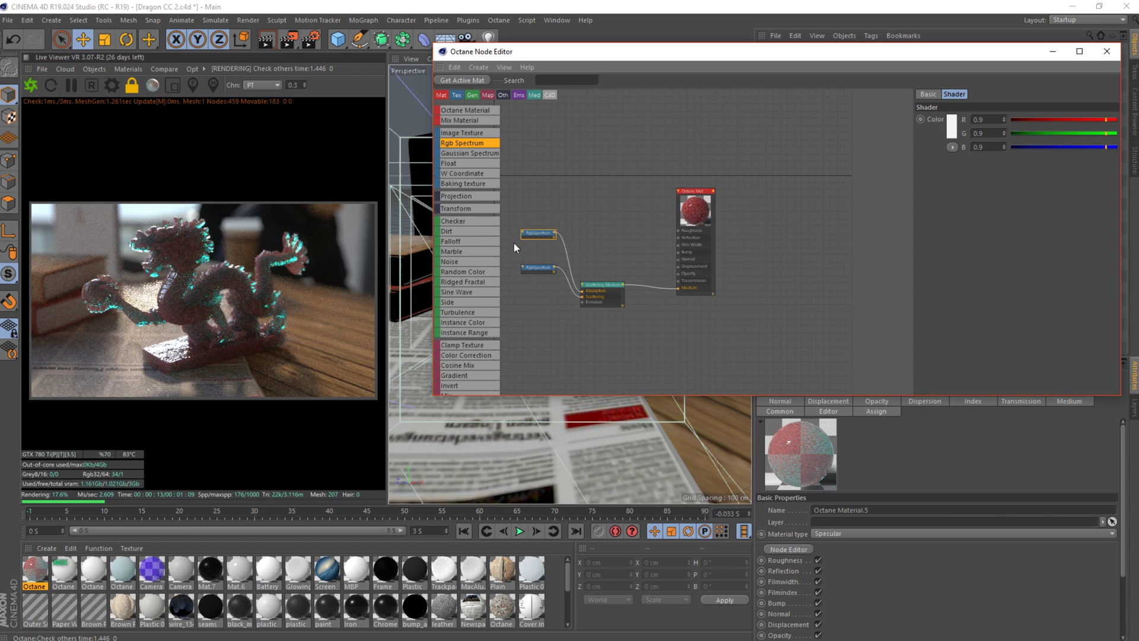
{"action": "left_click", "coordinate": [709, 243]}
Add a new Octane Material node and set its type to Glossy.
{"action": "left_click_drag", "start_coordinate": [681, 254], "coordinate": [670, 254]}
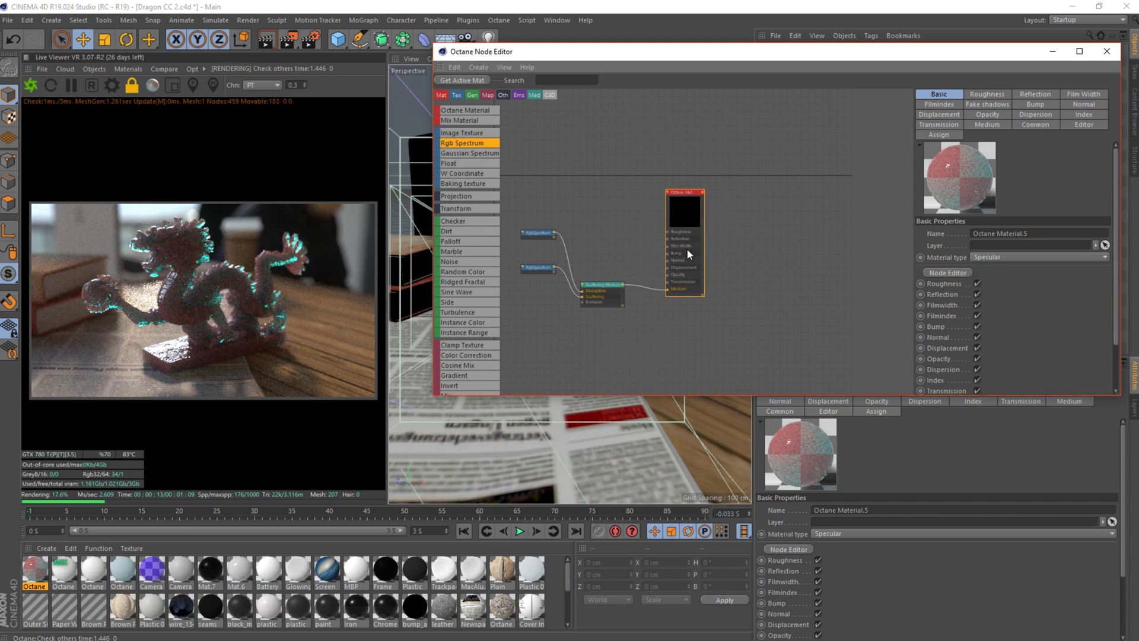
{"action": "left_click_drag", "start_coordinate": [511, 134], "coordinate": [556, 152]}
{"action": "key", "text": "Delete"}
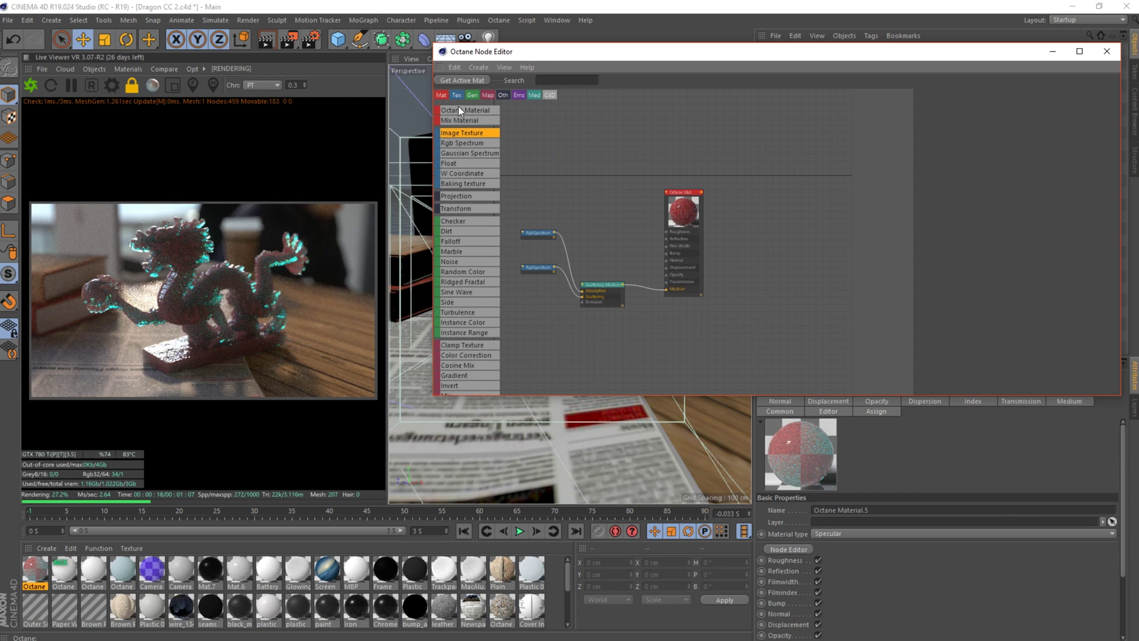
{"action": "left_click_drag", "start_coordinate": [459, 109], "coordinate": [579, 176]}
{"action": "left_click", "coordinate": [589, 205]}
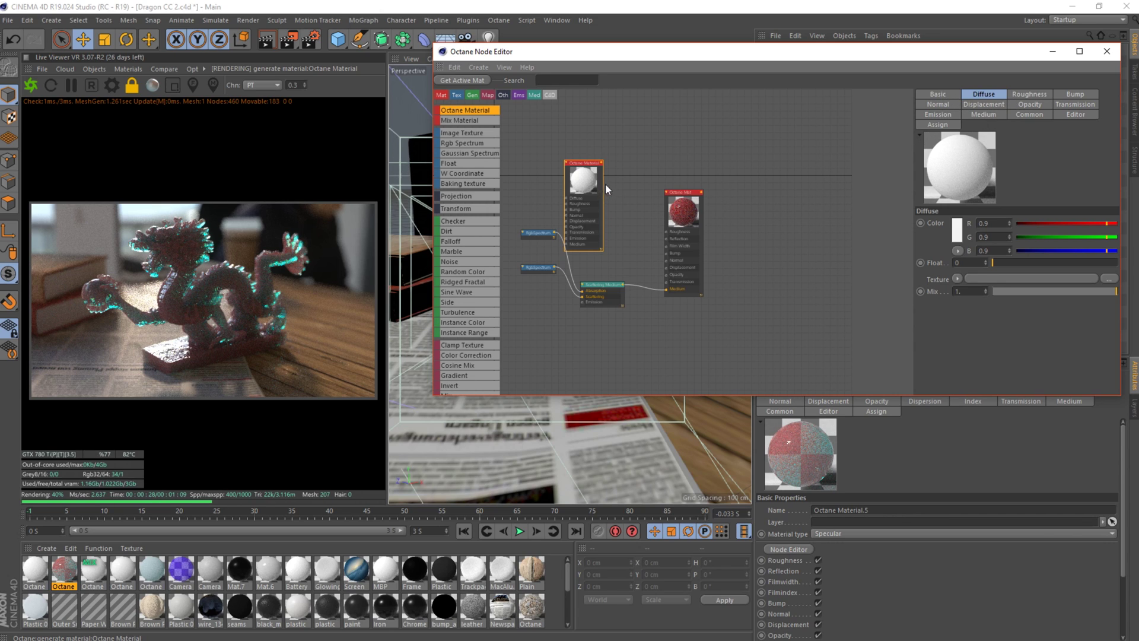
{"action": "left_click_drag", "start_coordinate": [601, 184], "coordinate": [603, 167]}
{"action": "left_click", "coordinate": [926, 93]}
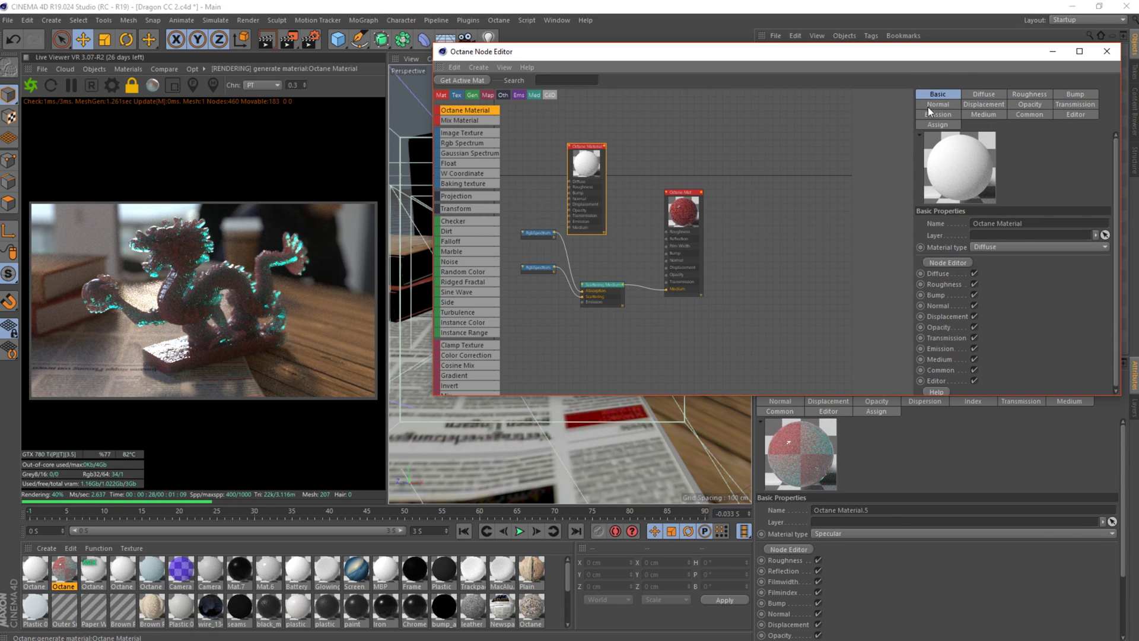
{"action": "left_click", "coordinate": [981, 241]}
{"action": "left_click", "coordinate": [977, 269]}
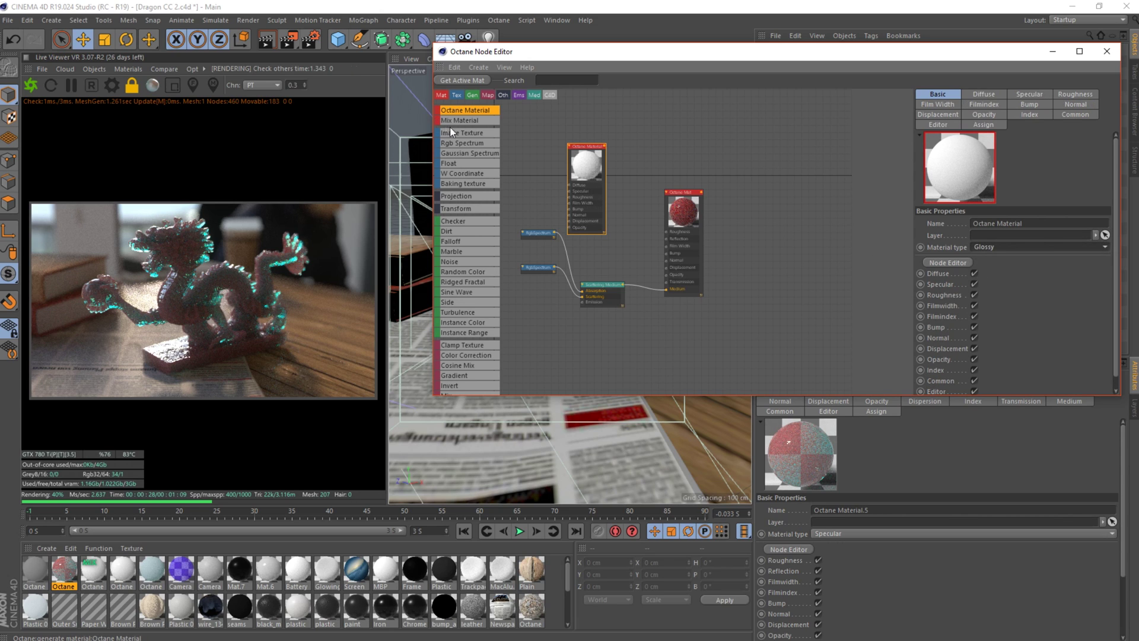
Add an Octane Mix Material fed by the glossy and scattering materials.
{"action": "left_click_drag", "start_coordinate": [469, 120], "coordinate": [763, 148]}
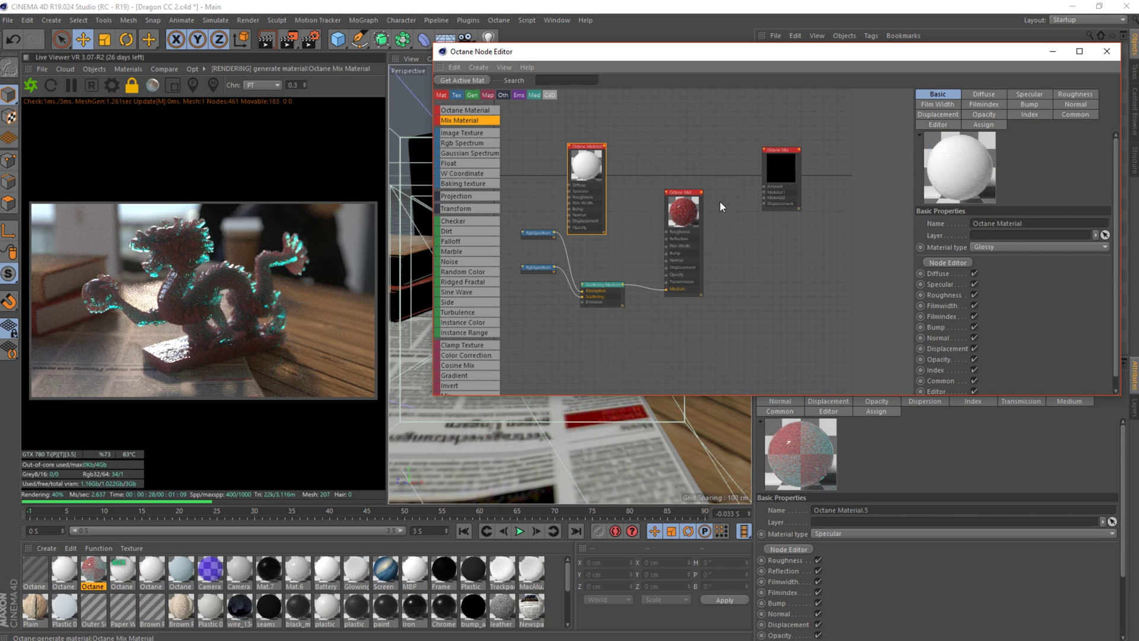
{"action": "left_click_drag", "start_coordinate": [701, 193], "coordinate": [765, 198]}
{"action": "left_click_drag", "start_coordinate": [604, 146], "coordinate": [765, 193]}
Connect a Float Texture of 0.075 to the Mix Material's Amount.
{"action": "left_click", "coordinate": [774, 173]}
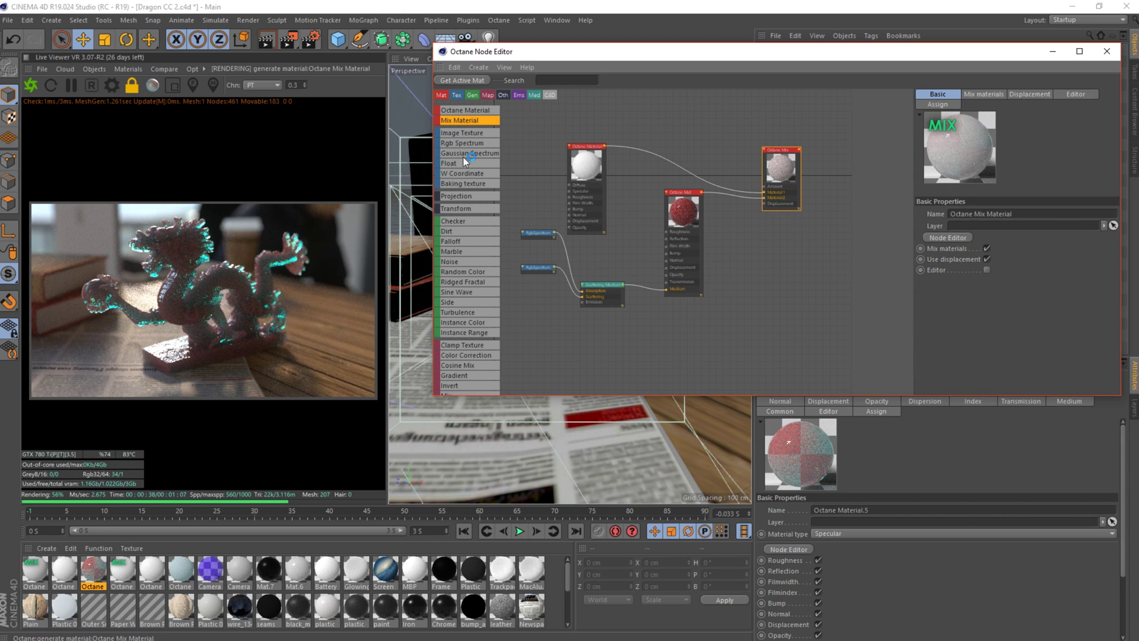
{"action": "left_click_drag", "start_coordinate": [460, 160], "coordinate": [766, 187]}
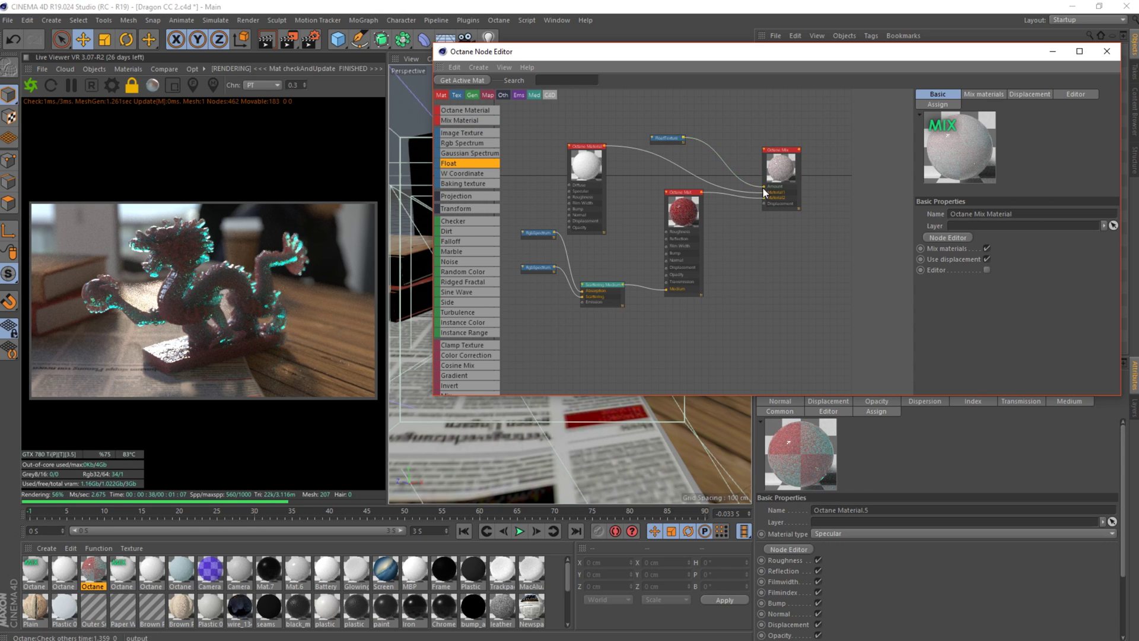
{"action": "left_click", "coordinate": [658, 138]}
{"action": "left_click", "coordinate": [950, 123]}
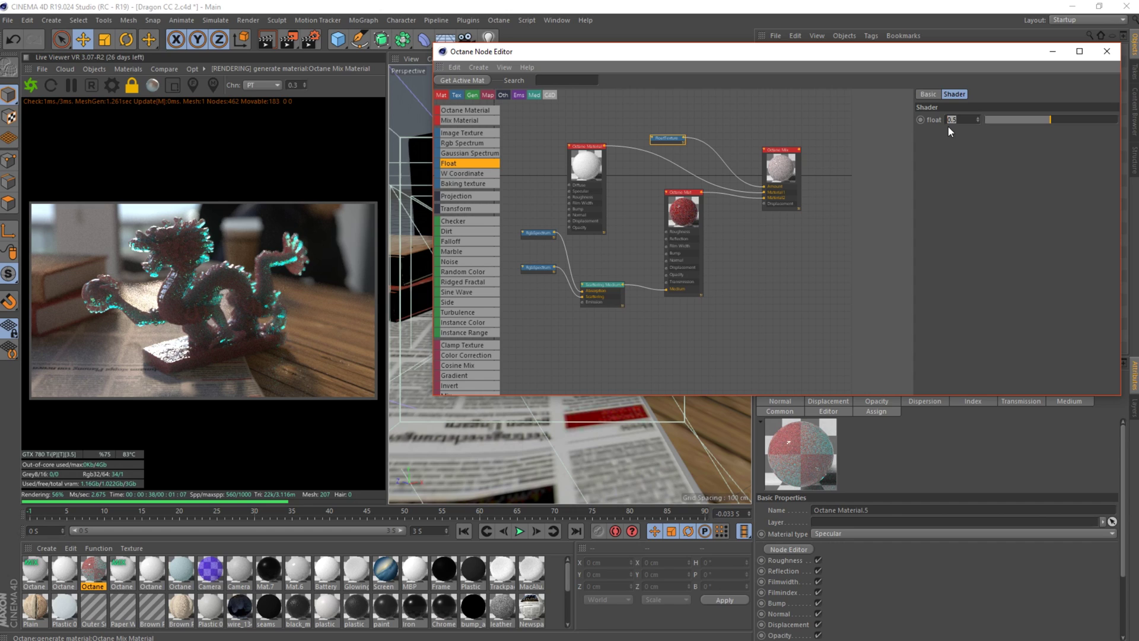
{"action": "type", "text": ".075"}
{"action": "key", "text": "Return"}
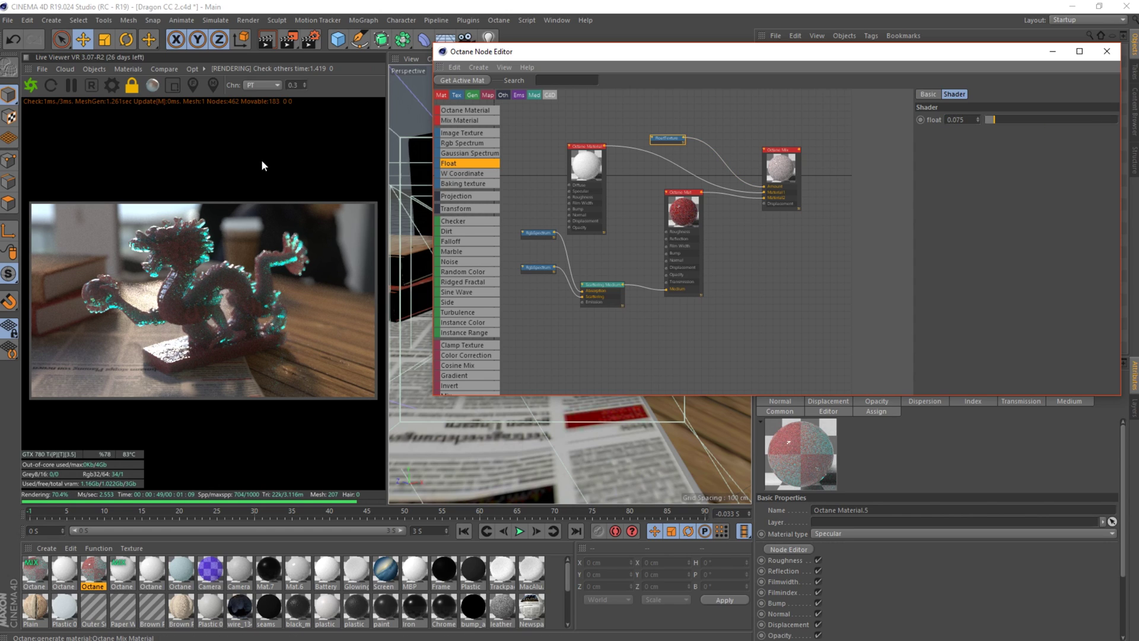
{"action": "left_click", "coordinate": [33, 571]}
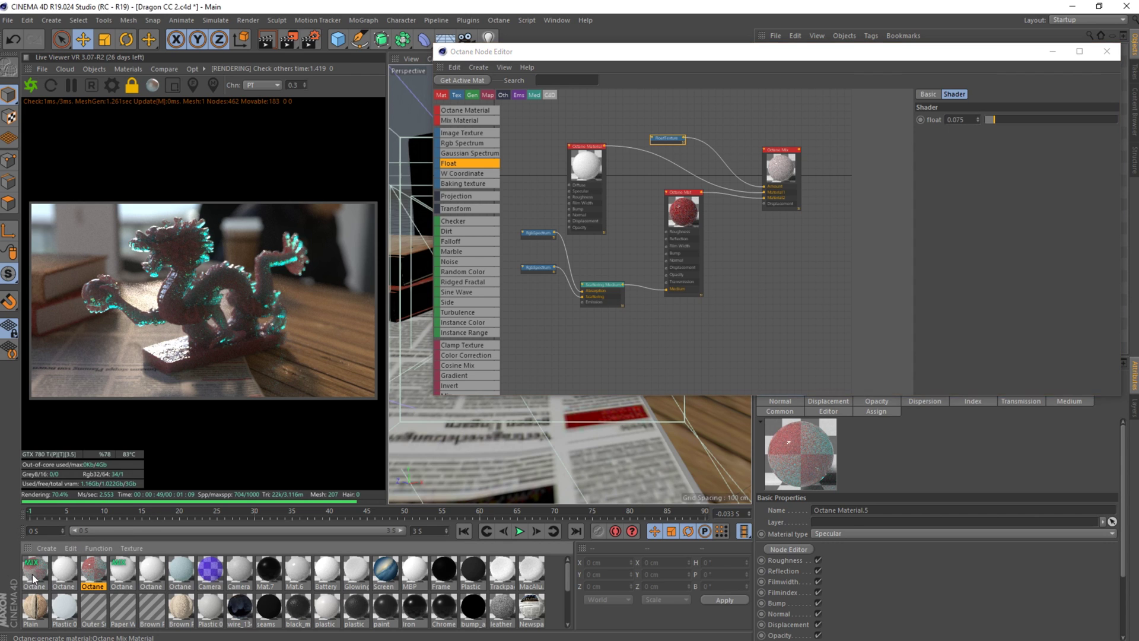
{"action": "left_click_drag", "start_coordinate": [671, 60], "coordinate": [230, 63]}
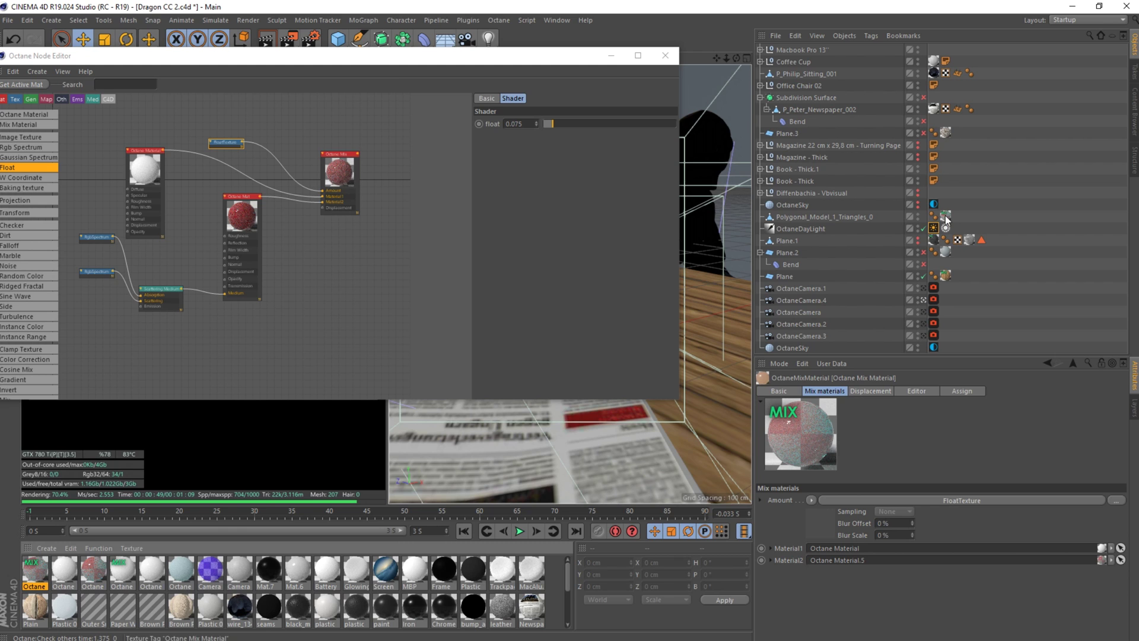
{"action": "left_click_drag", "start_coordinate": [355, 56], "coordinate": [789, 62]}
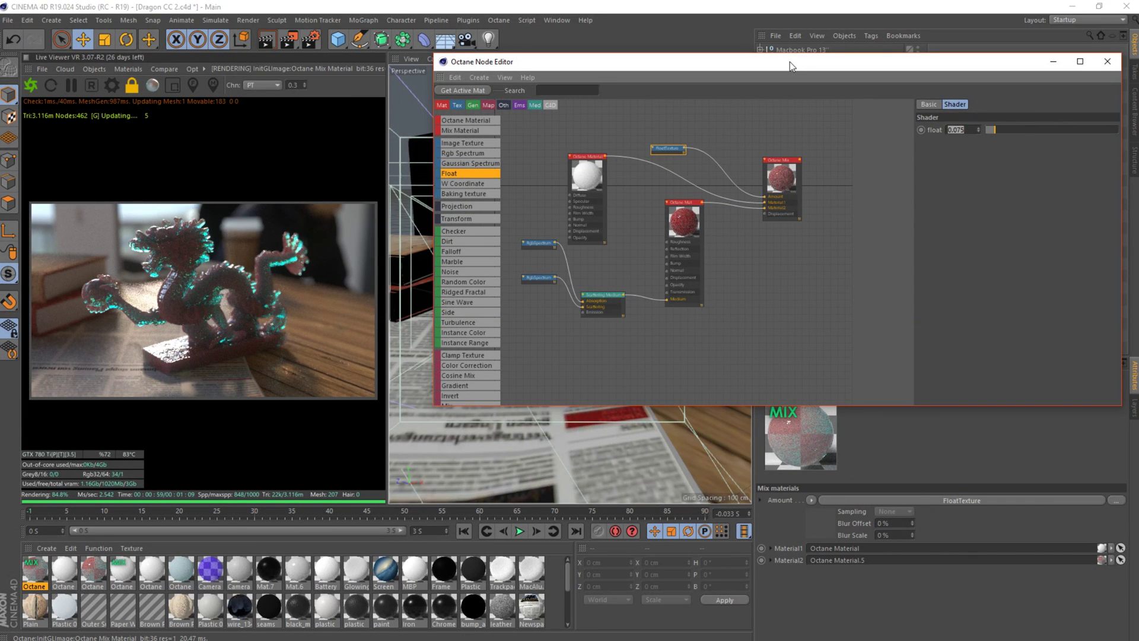
Change the upper Rgb Spectrum colour to a light red.
{"action": "left_click", "coordinate": [538, 244]}
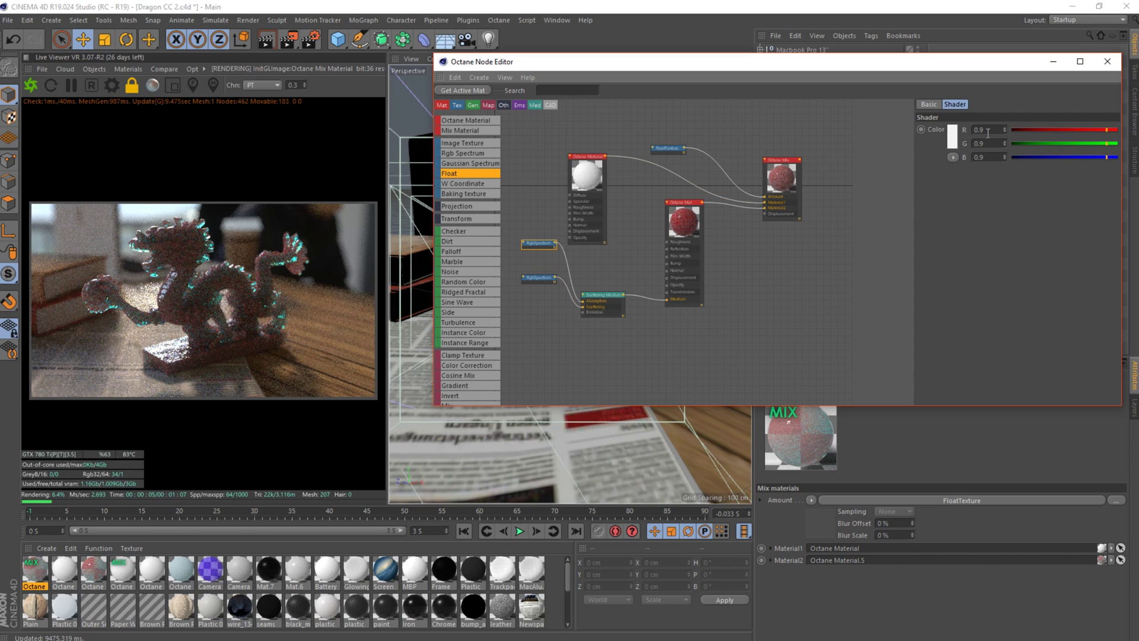
{"action": "left_click", "coordinate": [952, 136]}
{"action": "left_click", "coordinate": [977, 148]}
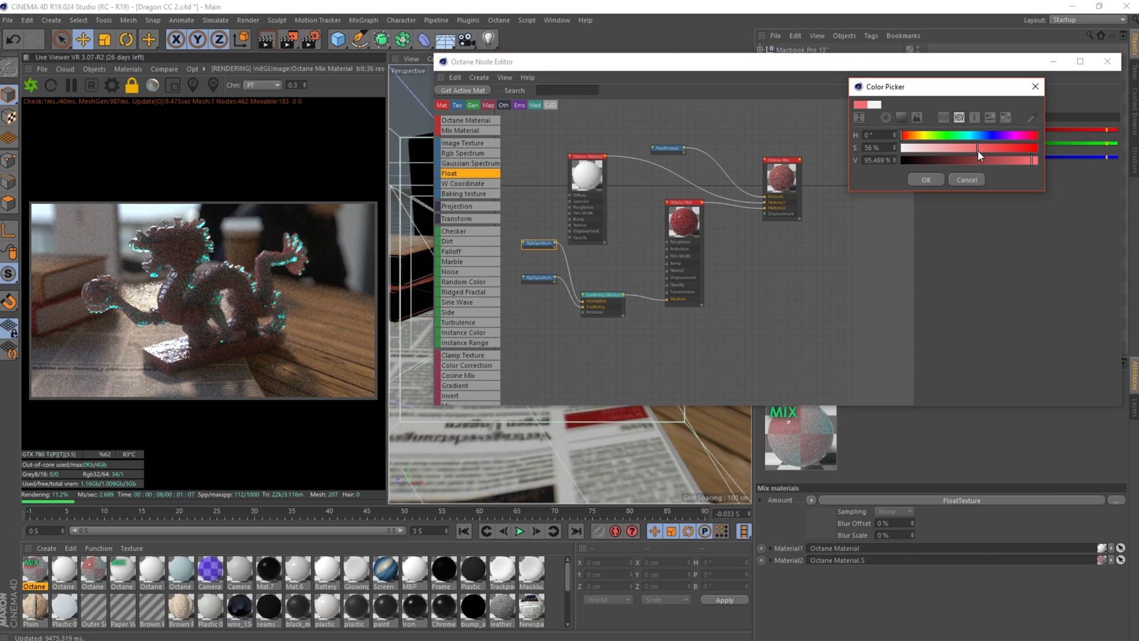
{"action": "left_click", "coordinate": [926, 180]}
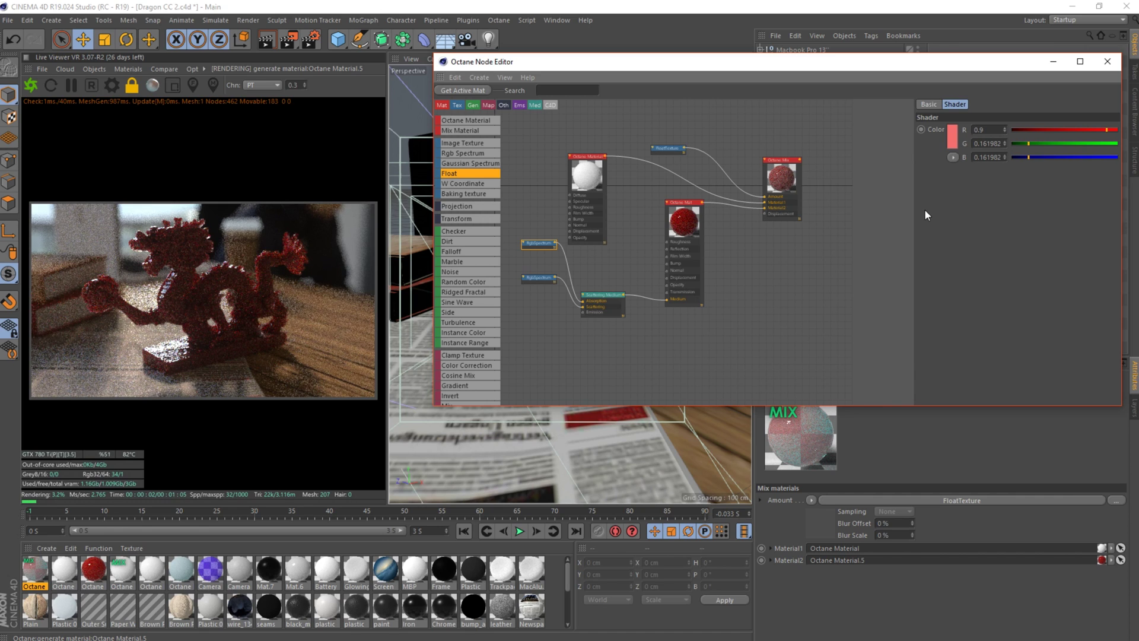
Lower the lower Rgb Spectrum's saturation to about 33%.
{"action": "left_click", "coordinate": [540, 278]}
{"action": "left_click", "coordinate": [952, 142]}
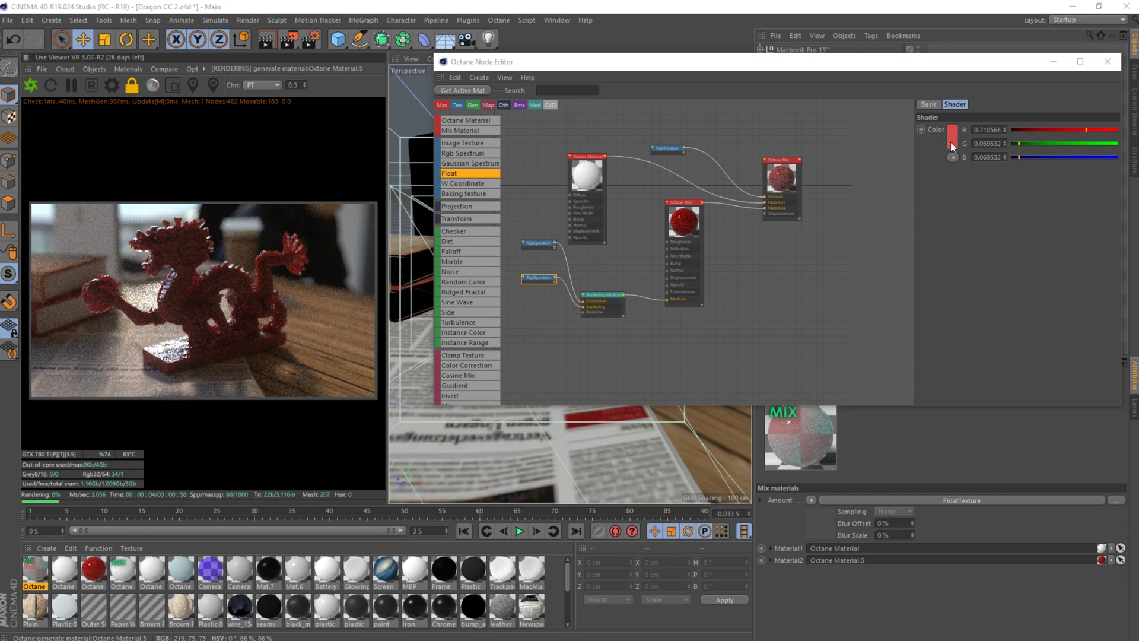
{"action": "left_click", "coordinate": [950, 155]}
{"action": "left_click", "coordinate": [931, 185]}
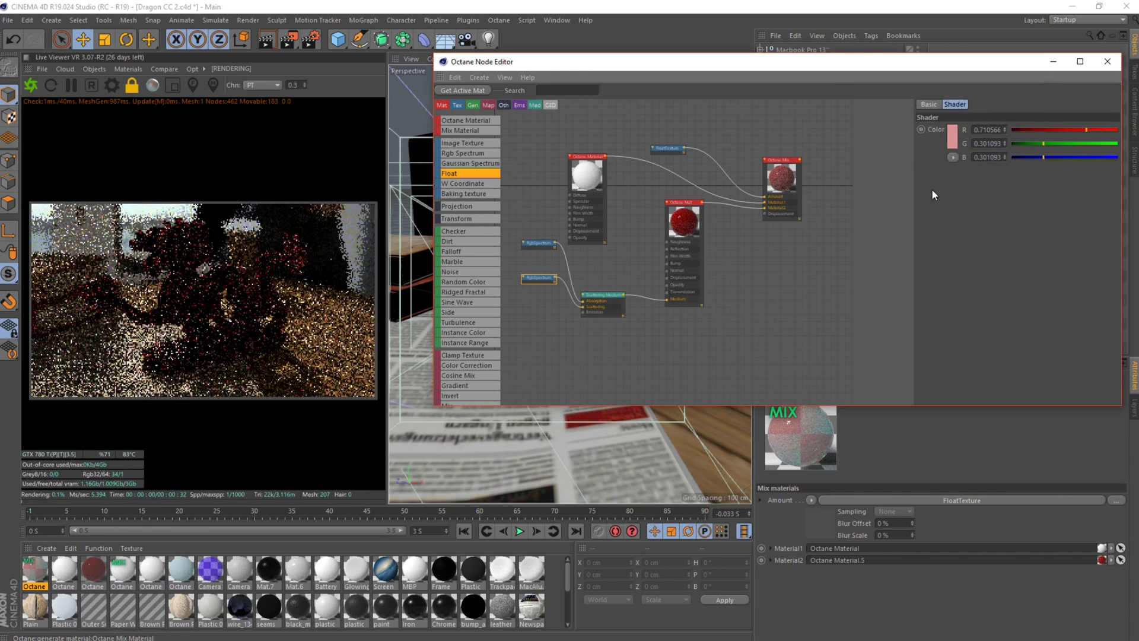
Lower the upper Rgb Spectrum's saturation to 29%.
{"action": "left_click", "coordinate": [540, 243]}
{"action": "left_click", "coordinate": [951, 141]}
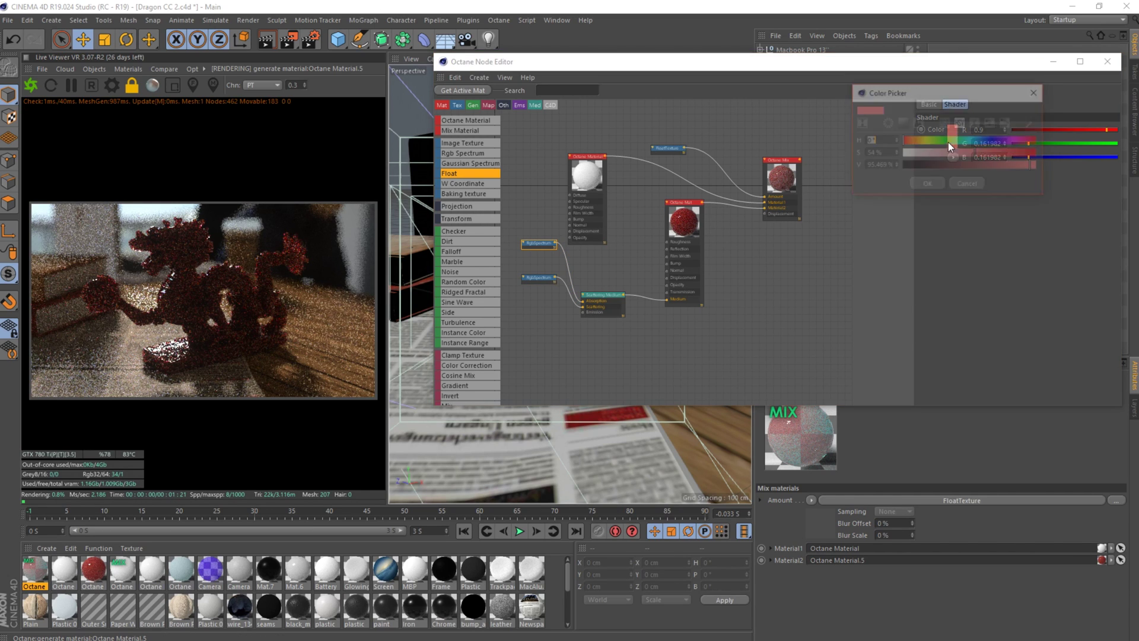
{"action": "left_click", "coordinate": [943, 154]}
{"action": "left_click", "coordinate": [927, 186]}
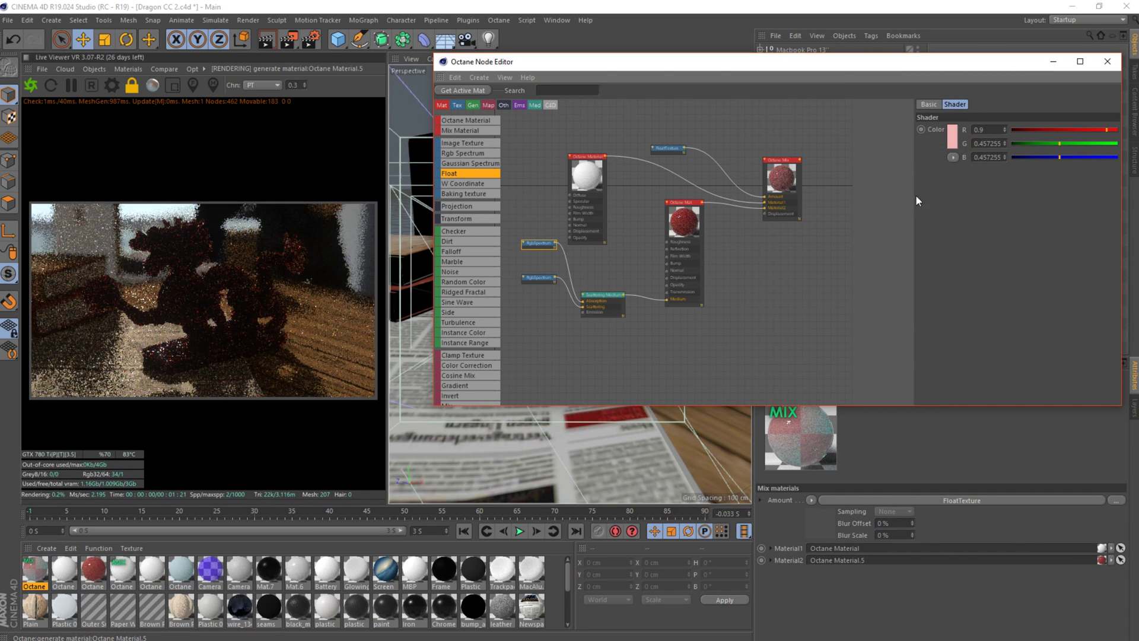
{"action": "left_click_drag", "start_coordinate": [682, 230], "coordinate": [676, 238]}
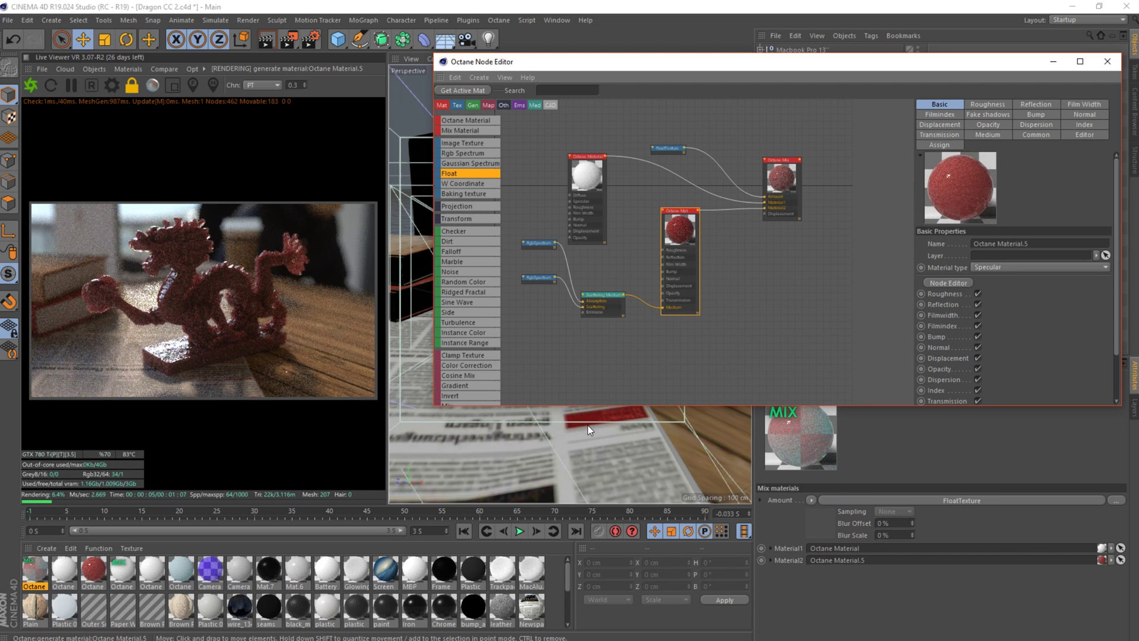
{"action": "left_click_drag", "start_coordinate": [567, 571], "coordinate": [493, 606]}
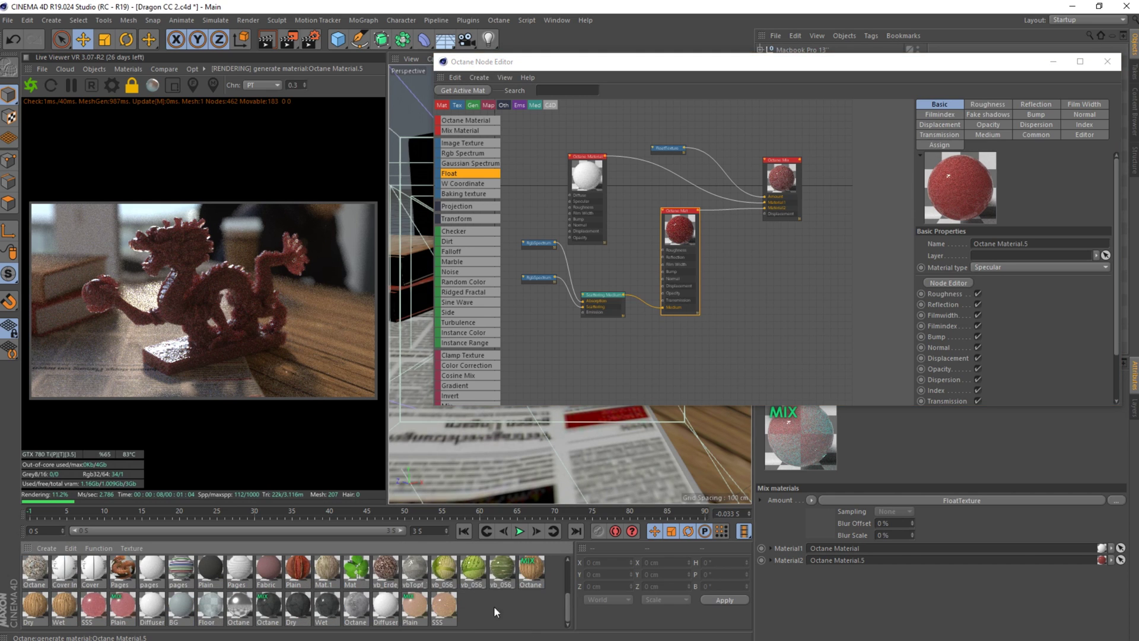
{"action": "double_click", "coordinate": [414, 603]}
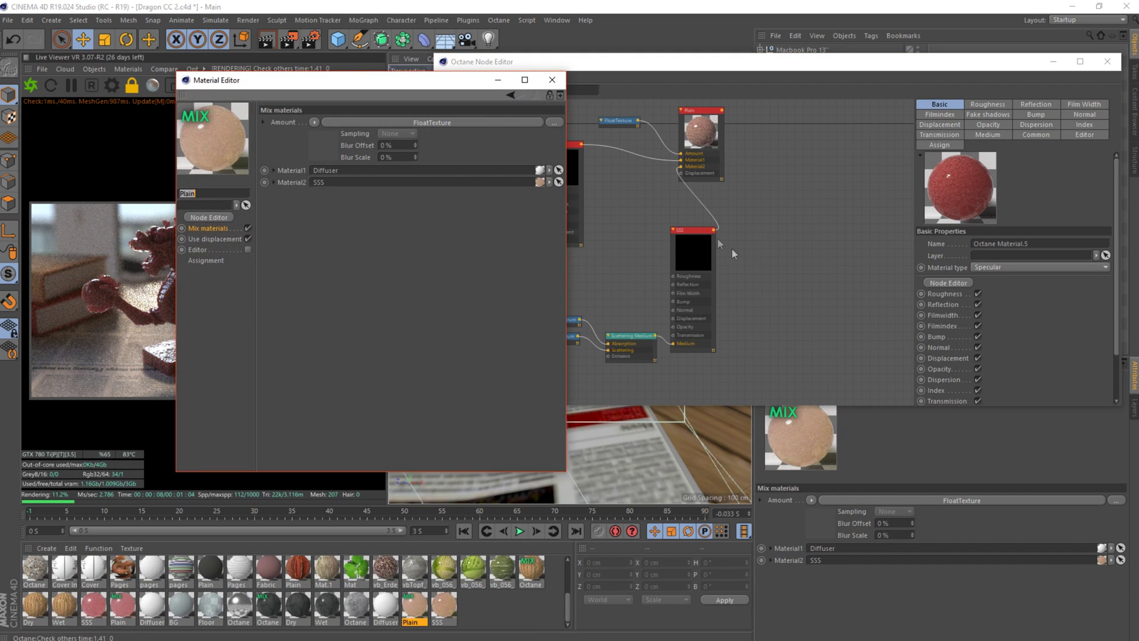
{"action": "left_click", "coordinate": [551, 79]}
{"action": "left_click_drag", "start_coordinate": [700, 147], "coordinate": [728, 155]}
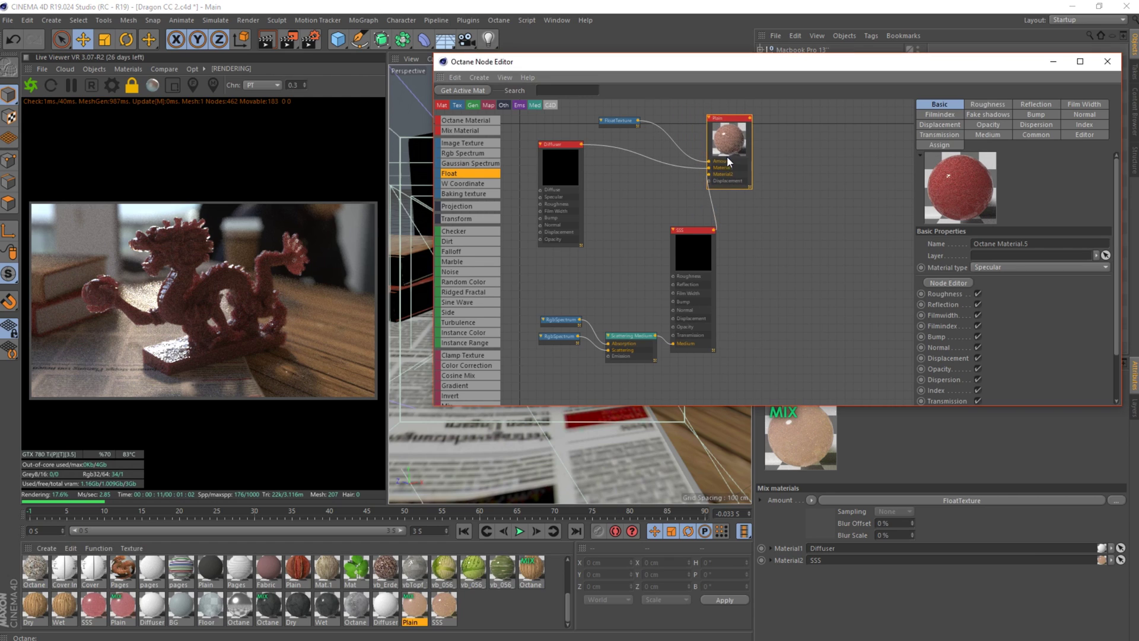
{"action": "left_click", "coordinate": [628, 351]}
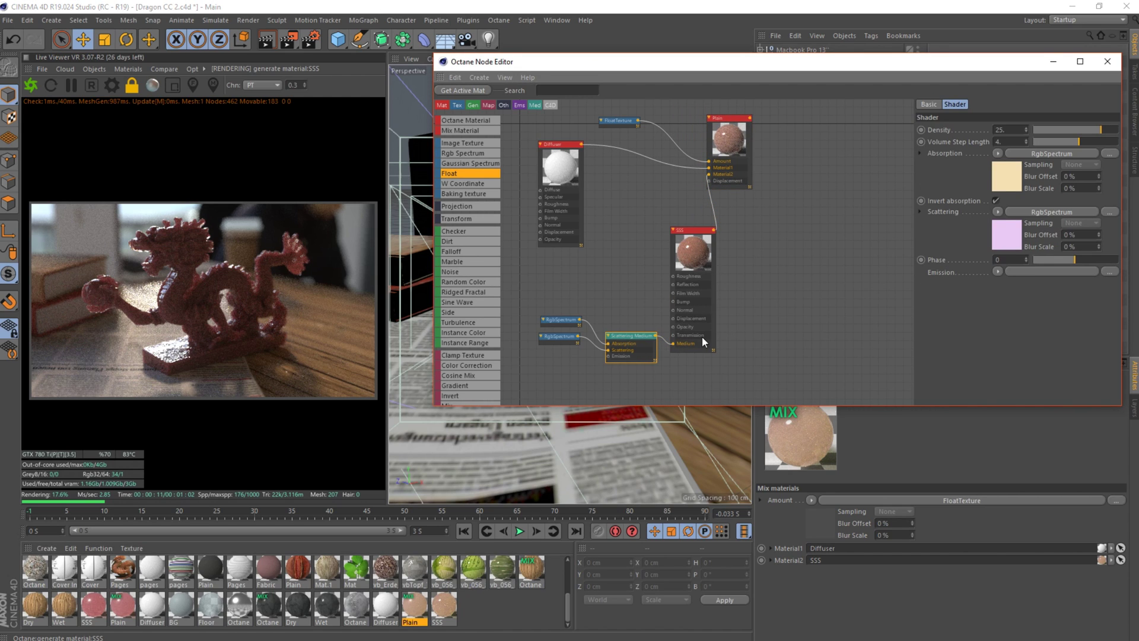
{"action": "left_click_drag", "start_coordinate": [568, 602], "coordinate": [566, 543]}
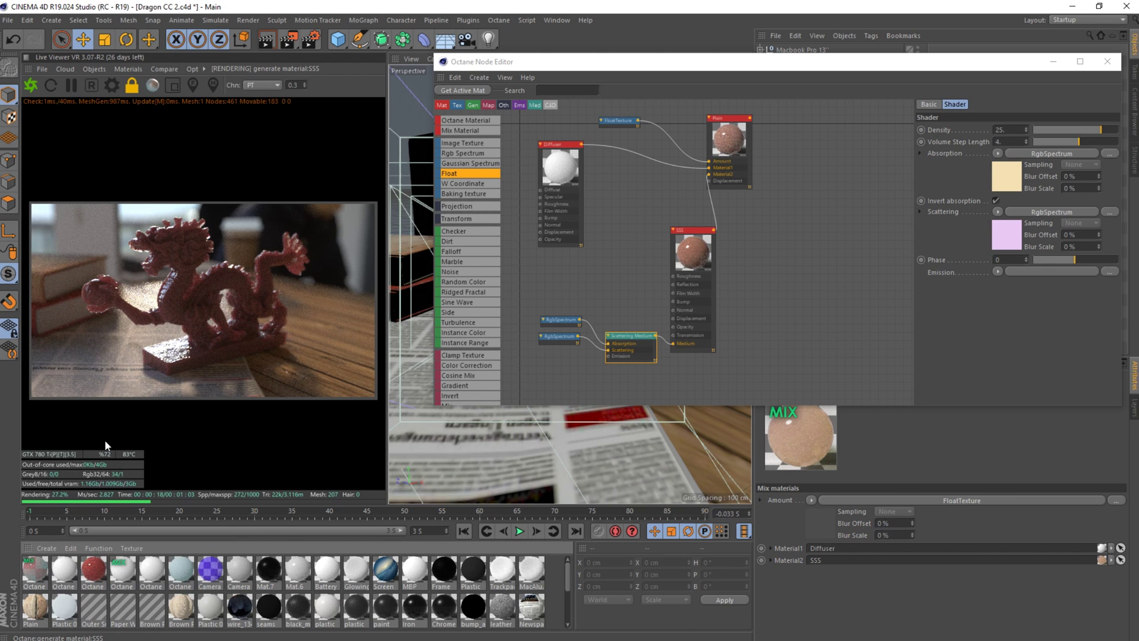
{"action": "left_click", "coordinate": [34, 569]}
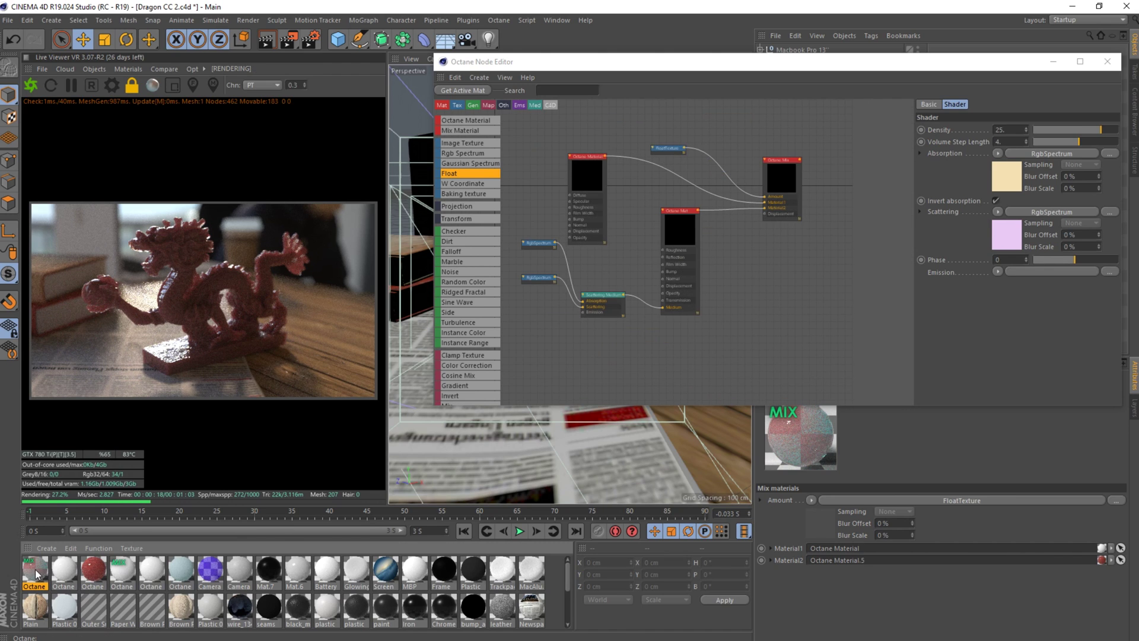
Set the Scattering Medium density to 25 and close the Octane Node Editor.
{"action": "left_click", "coordinate": [600, 298]}
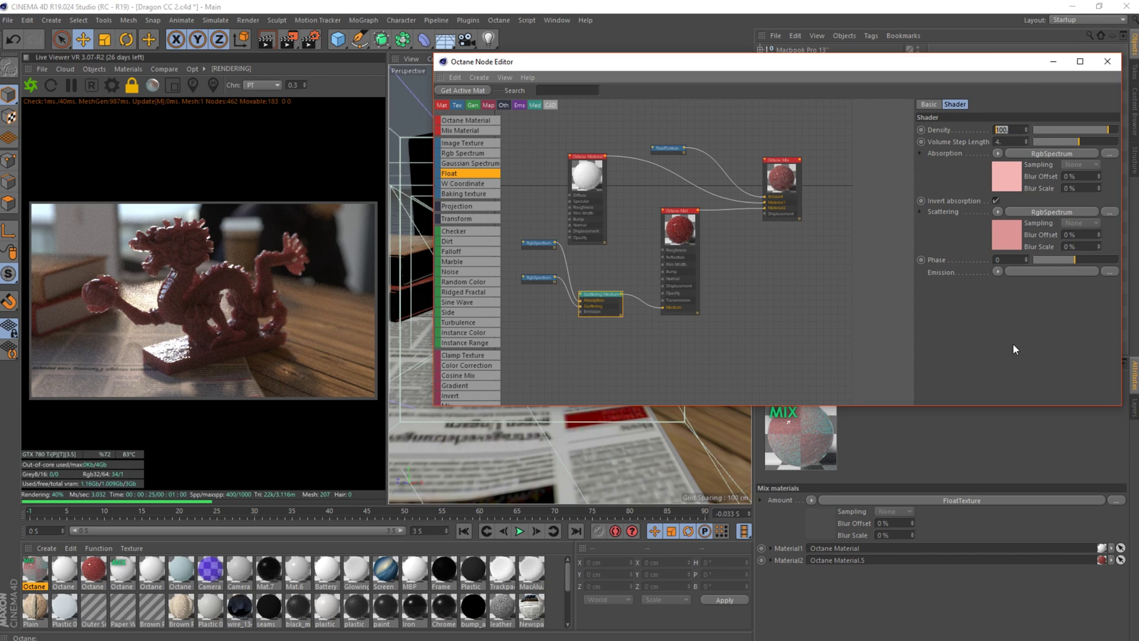
{"action": "type", "text": "25"}
{"action": "key", "text": "Return"}
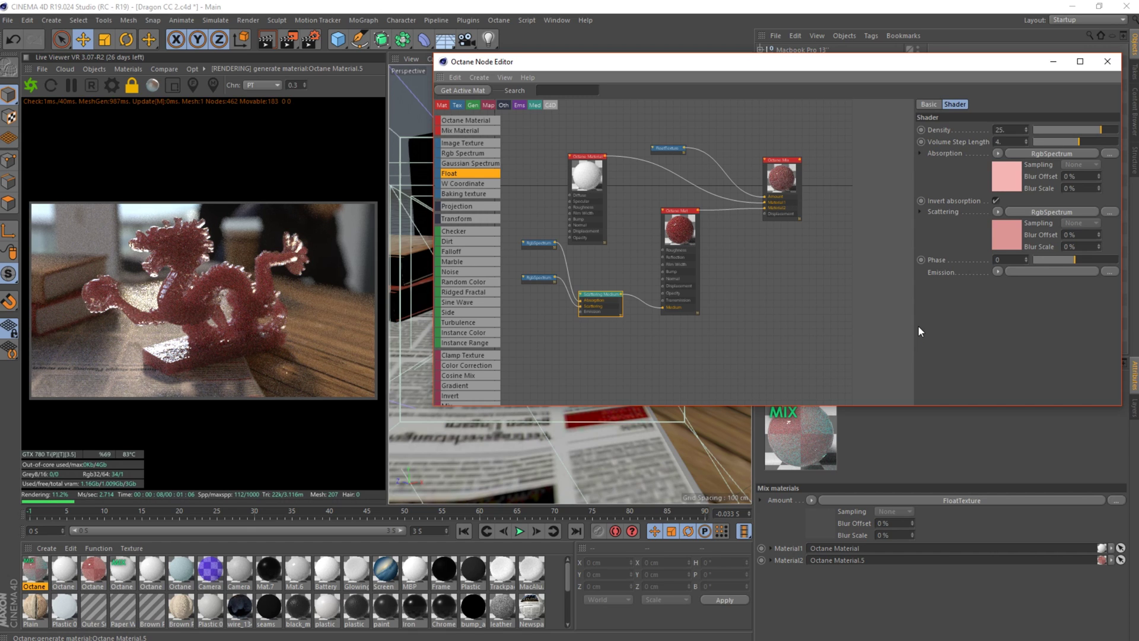
{"action": "left_click", "coordinate": [1107, 61]}
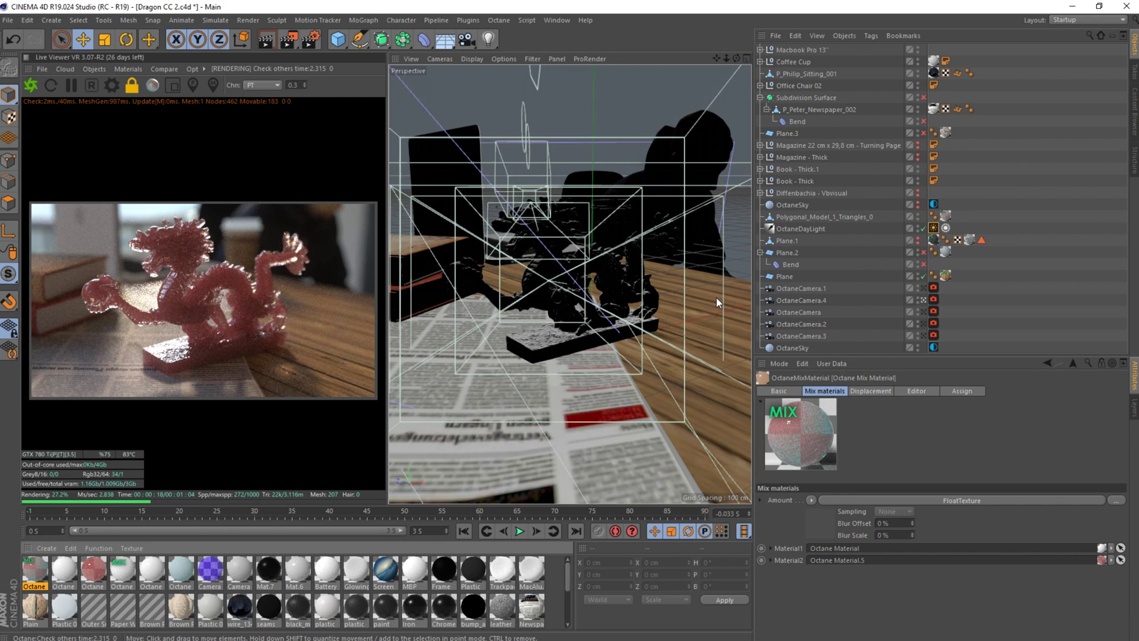
Test a rotated sun on the OctaneDaylight tag, then set North Offset back to 0.
{"action": "left_click", "coordinate": [933, 228]}
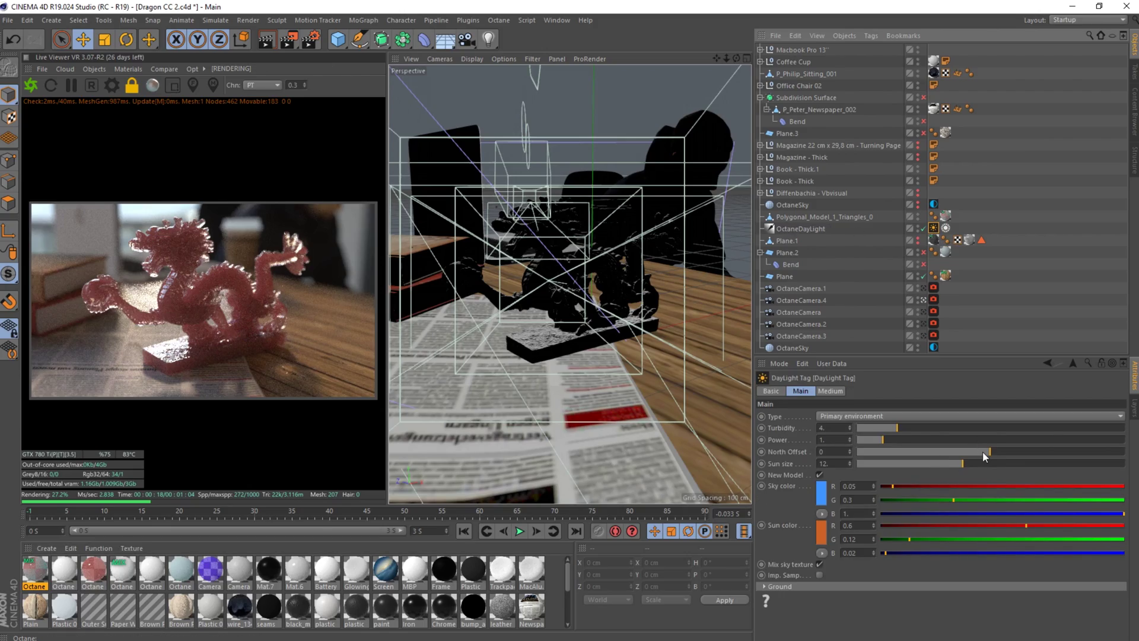
{"action": "left_click_drag", "start_coordinate": [988, 452], "coordinate": [823, 450]}
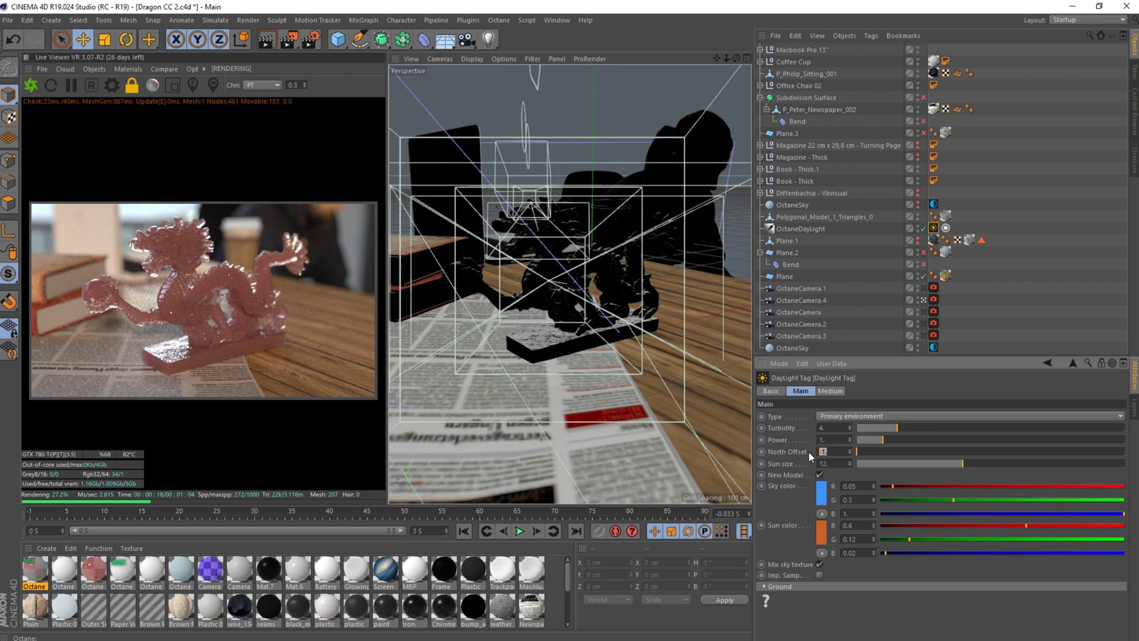
{"action": "type", "text": "0"}
{"action": "key", "text": "Return"}
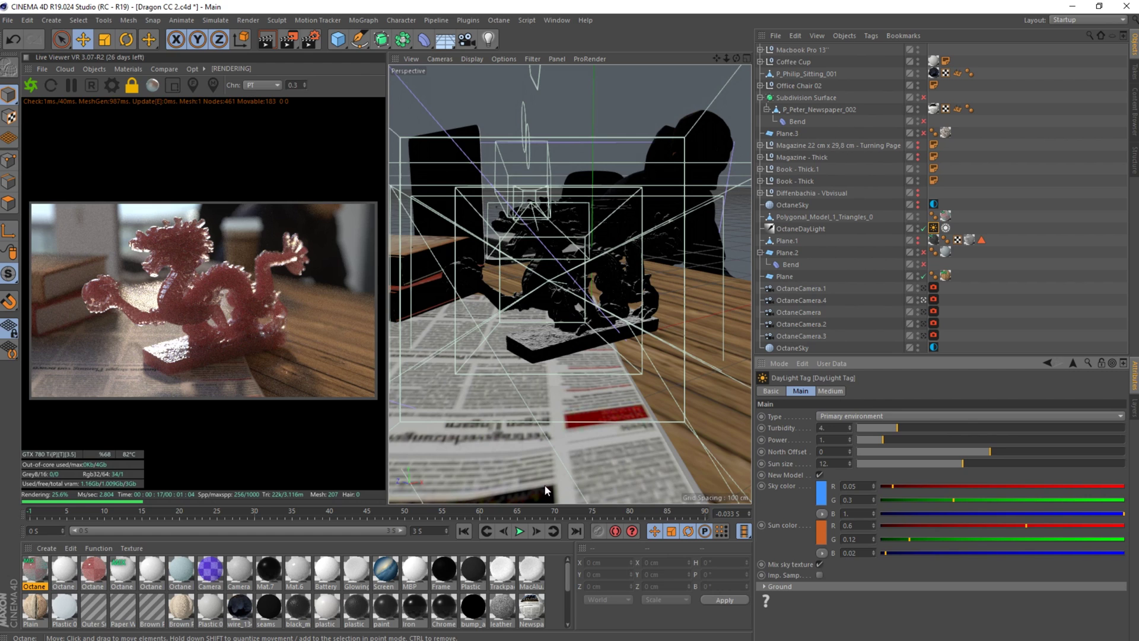
Set Octane Material.5's medium density to 15.
{"action": "double_click", "coordinate": [35, 570]}
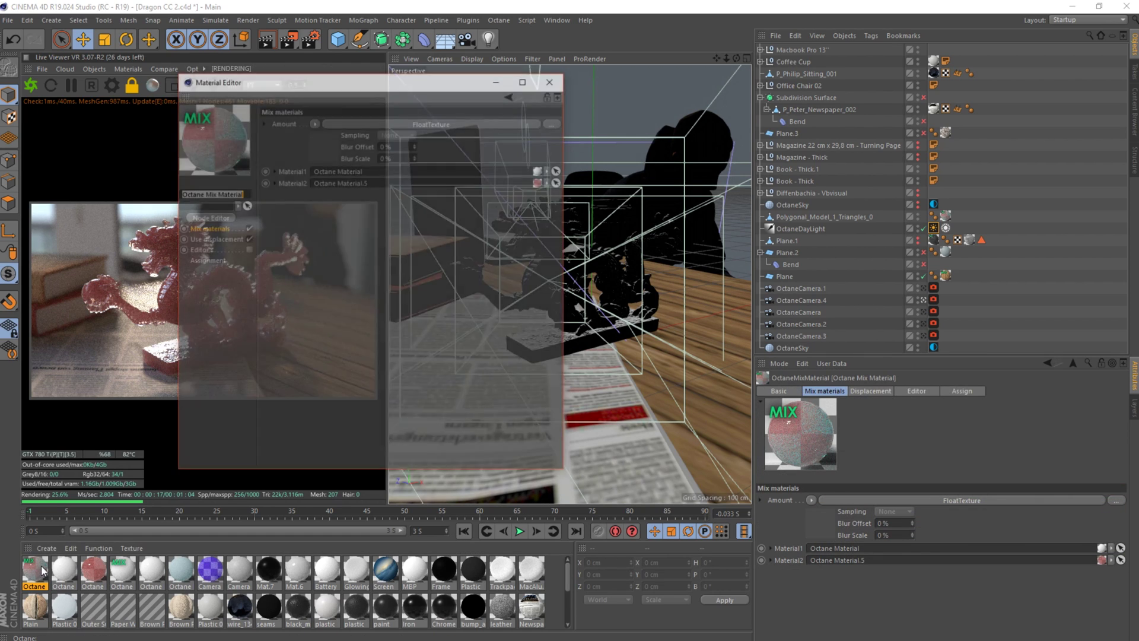
{"action": "left_click", "coordinate": [93, 570]}
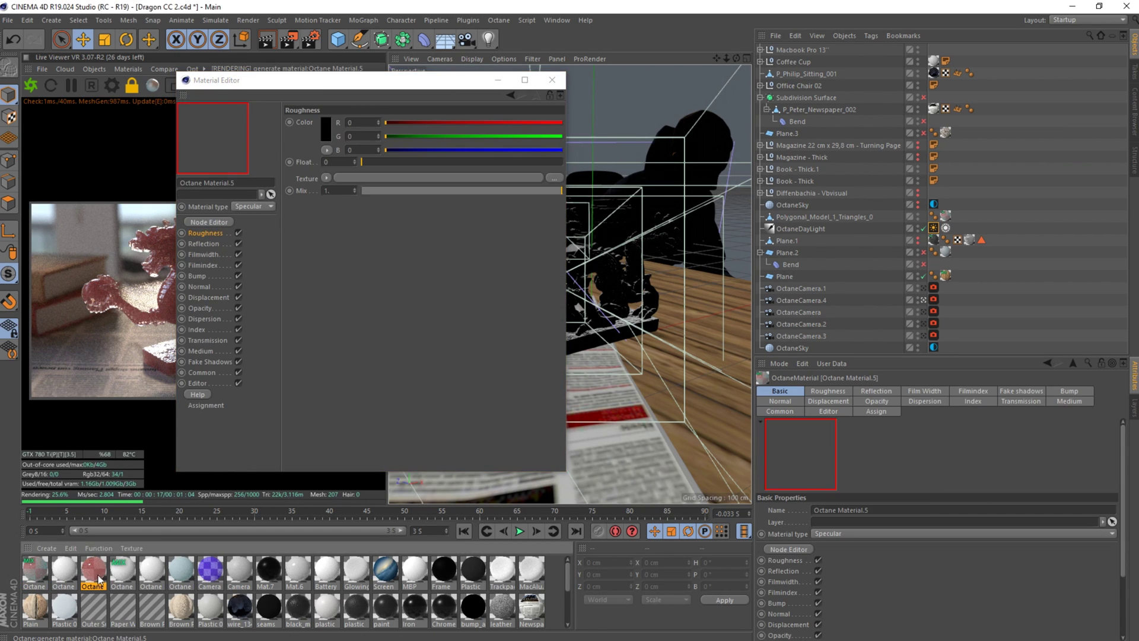
{"action": "left_click_drag", "start_coordinate": [421, 75], "coordinate": [683, 74]}
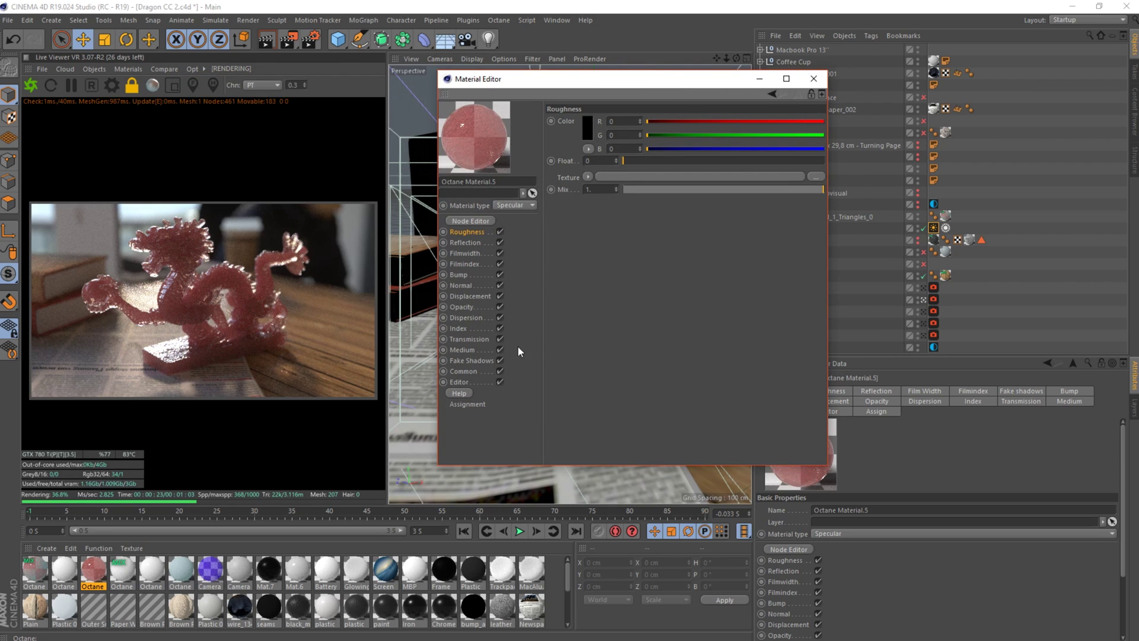
{"action": "left_click", "coordinate": [463, 350]}
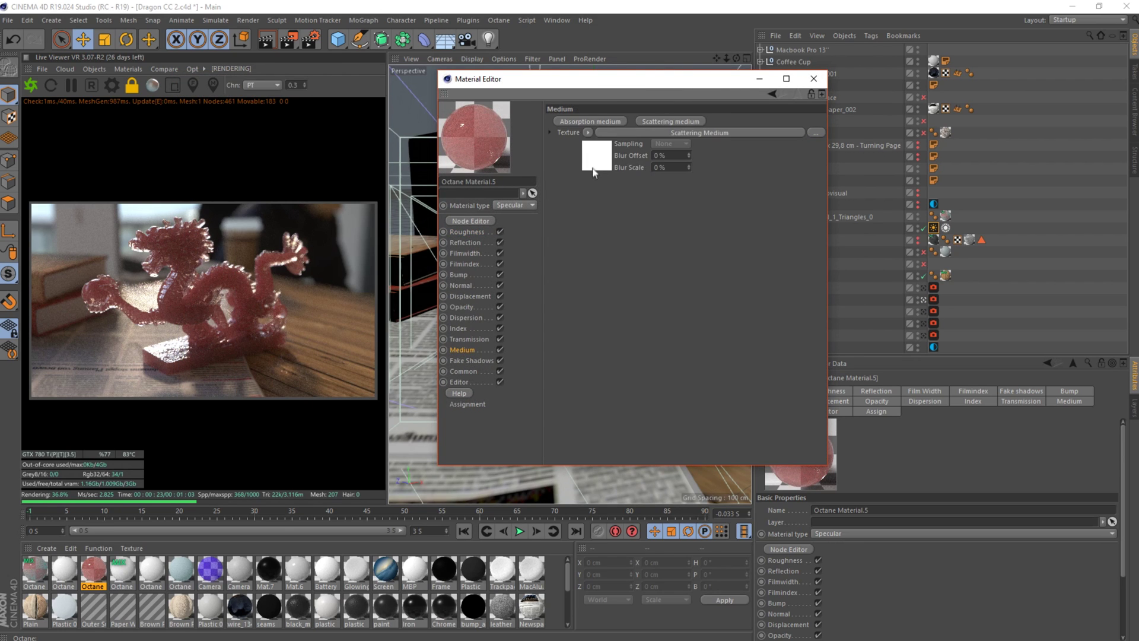
{"action": "double_click", "coordinate": [638, 131]}
{"action": "type", "text": "15"}
{"action": "key", "text": "Return"}
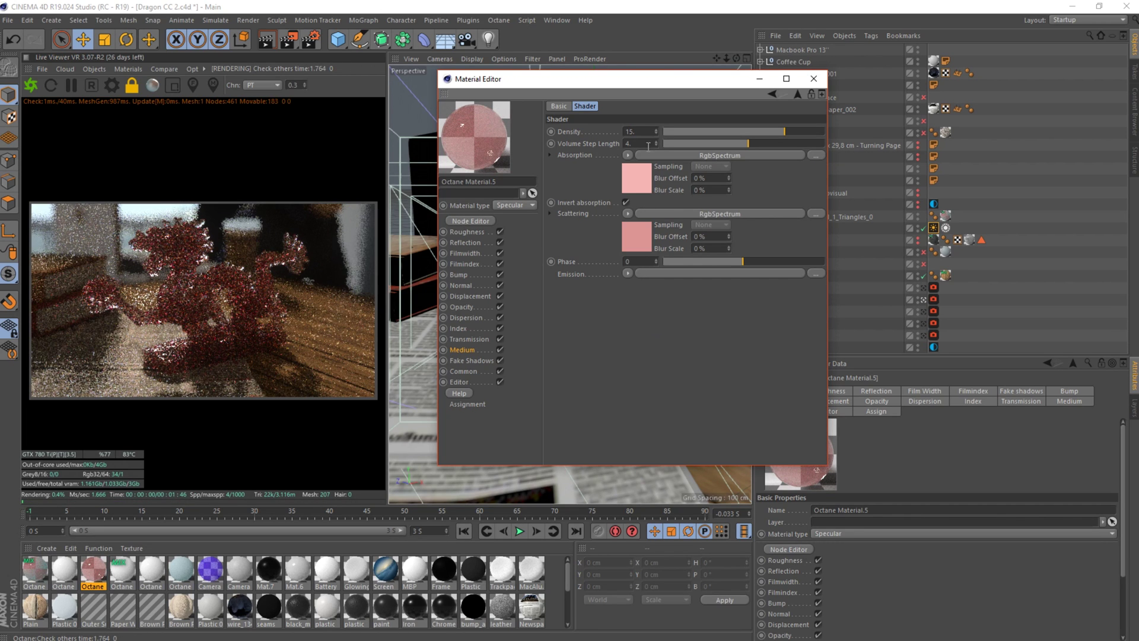
Try a strong cyan absorption colour for the medium.
{"action": "left_click", "coordinate": [635, 177]}
{"action": "left_click", "coordinate": [584, 142]}
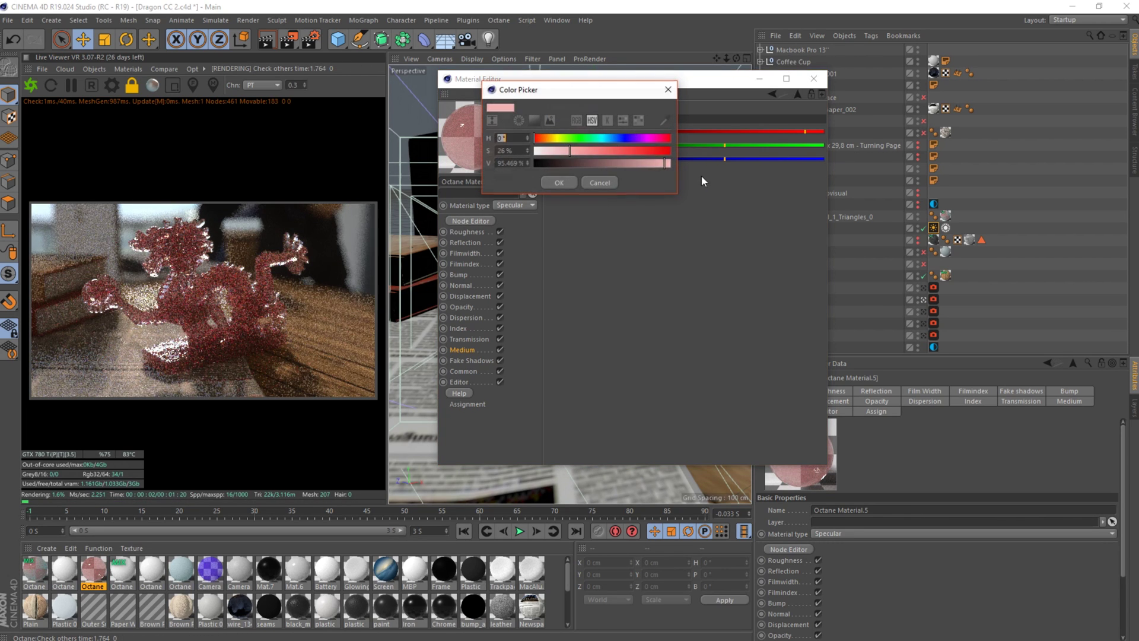
{"action": "left_click", "coordinate": [604, 138]}
{"action": "left_click_drag", "start_coordinate": [611, 151], "coordinate": [652, 151]}
{"action": "left_click", "coordinate": [606, 138]}
{"action": "left_click", "coordinate": [615, 151]}
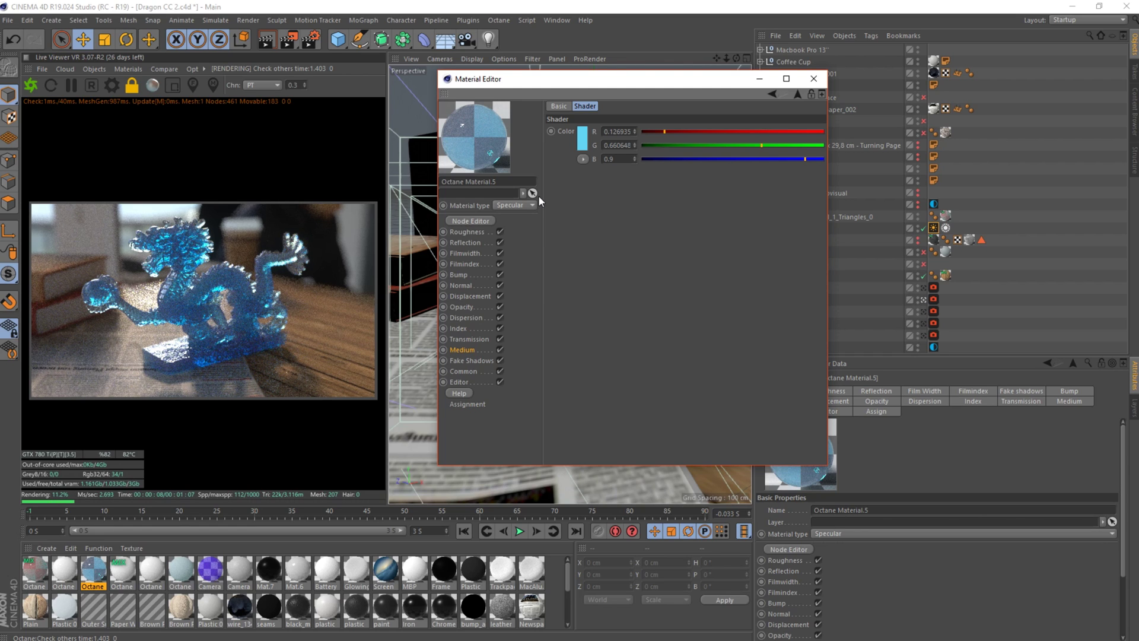
Raise roughness to about 0.06 and change the absorption colour to orange-red.
{"action": "left_click", "coordinate": [467, 231]}
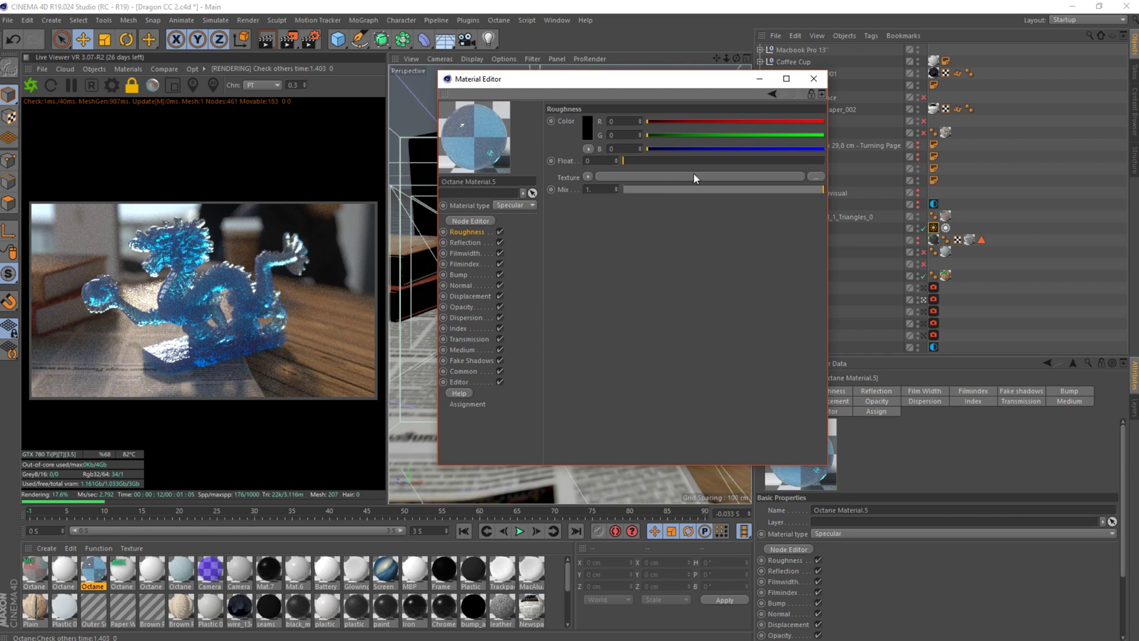
{"action": "left_click", "coordinate": [630, 161]}
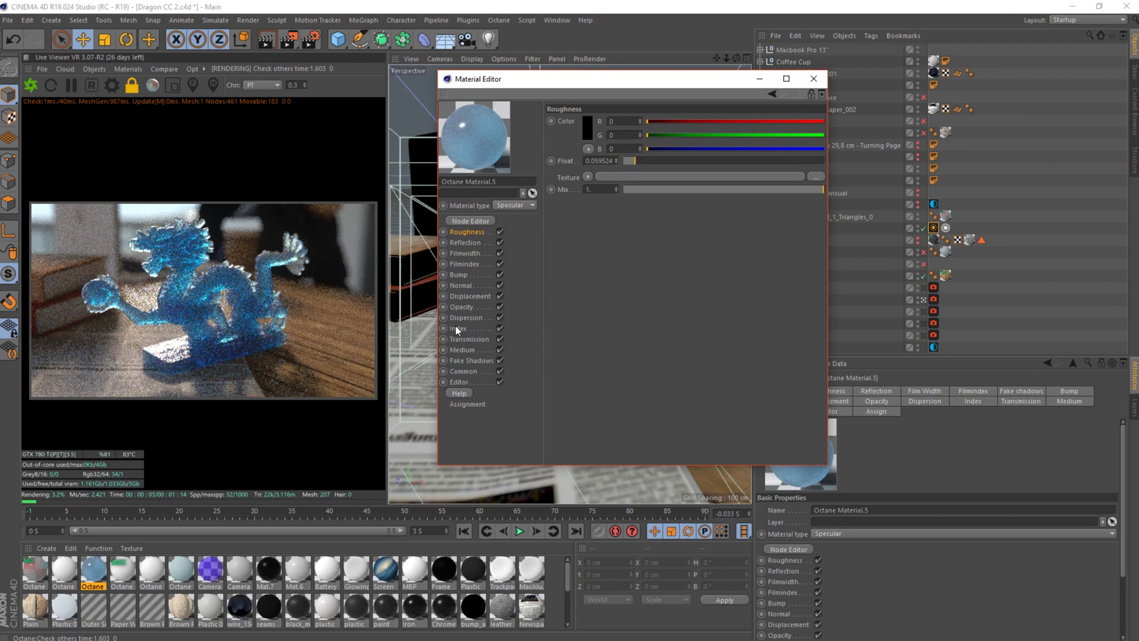
{"action": "left_click", "coordinate": [465, 349]}
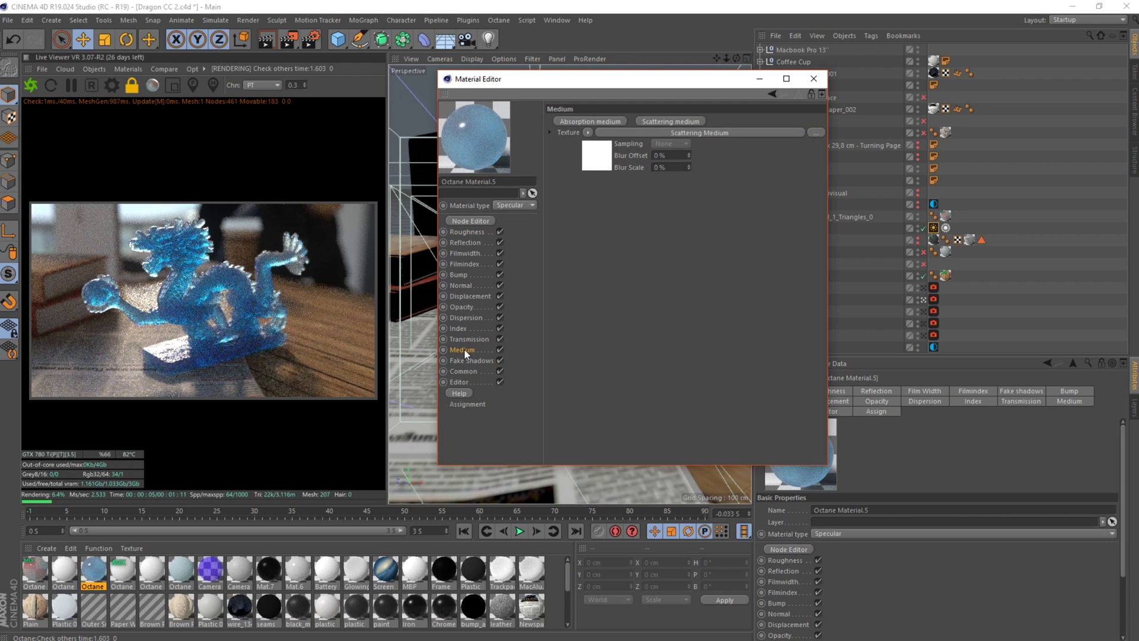
{"action": "left_click", "coordinate": [636, 181]}
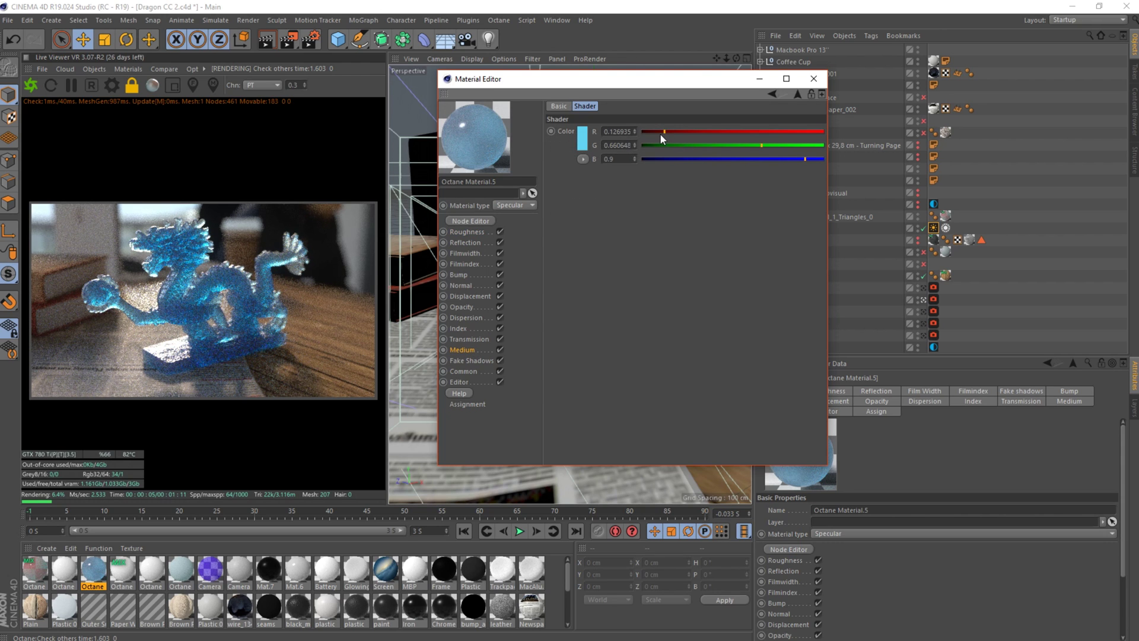
{"action": "left_click", "coordinate": [585, 142]}
{"action": "left_click_drag", "start_coordinate": [632, 138], "coordinate": [661, 161]}
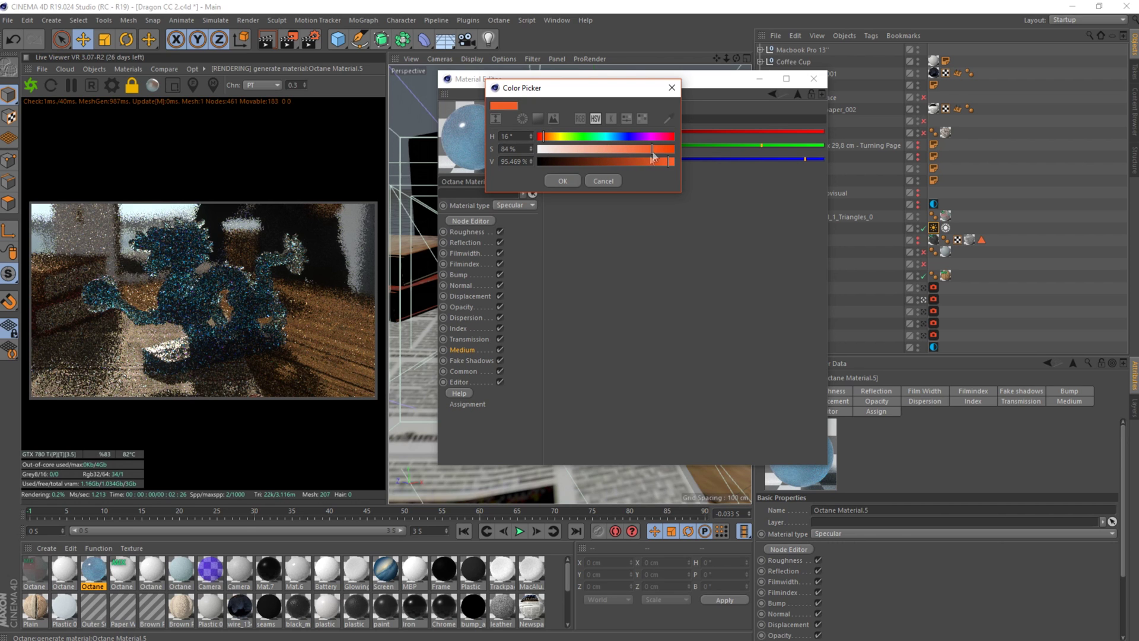
{"action": "left_click", "coordinate": [562, 181]}
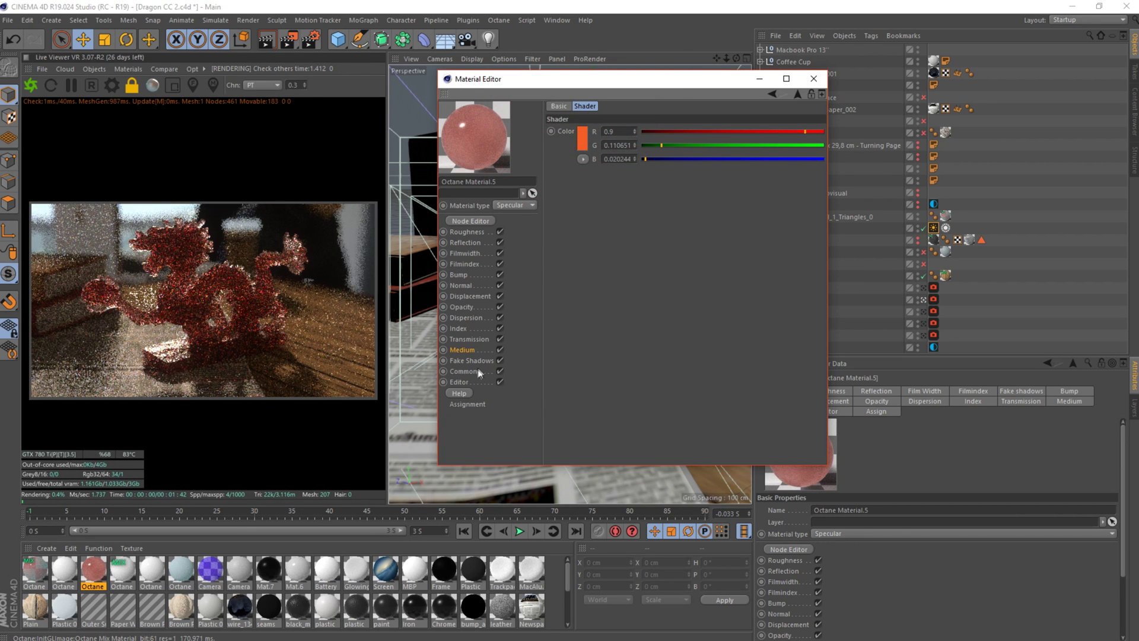
Give the scattering medium a red scattering colour and close the material editor.
{"action": "left_click", "coordinate": [466, 350]}
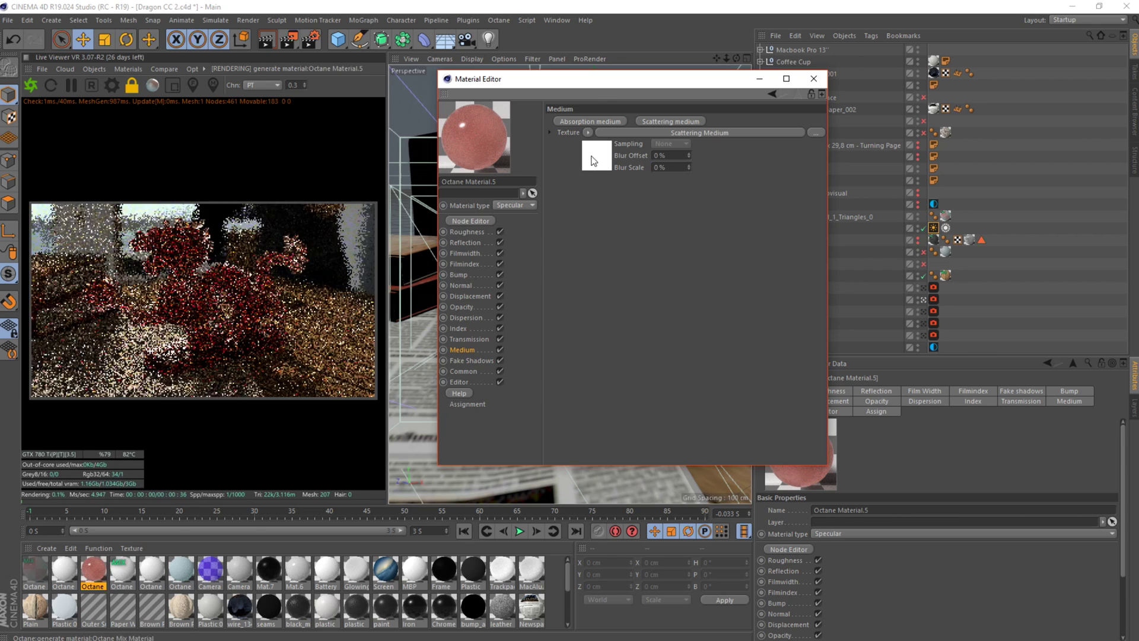
{"action": "left_click", "coordinate": [592, 160]}
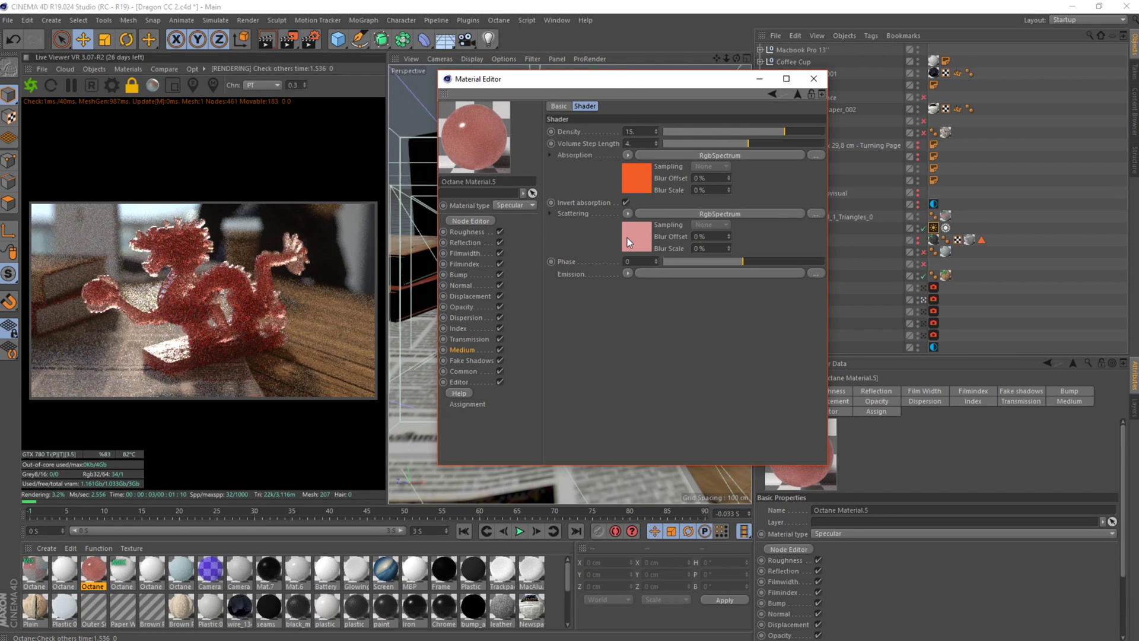
{"action": "left_click", "coordinate": [628, 237]}
{"action": "left_click", "coordinate": [583, 135]}
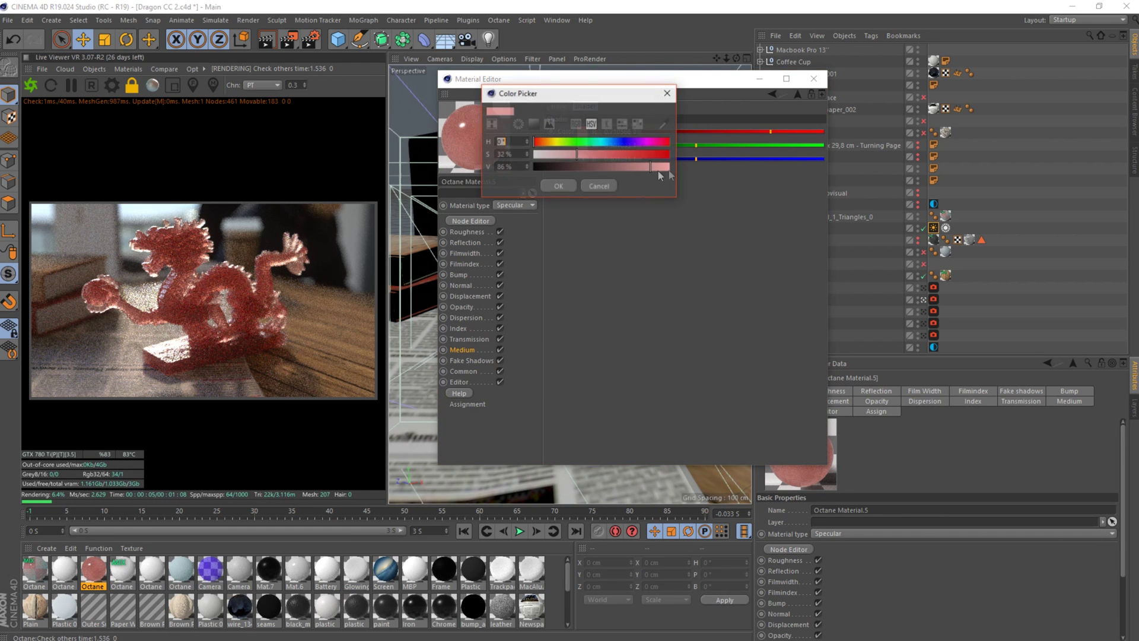
{"action": "left_click", "coordinate": [558, 186]}
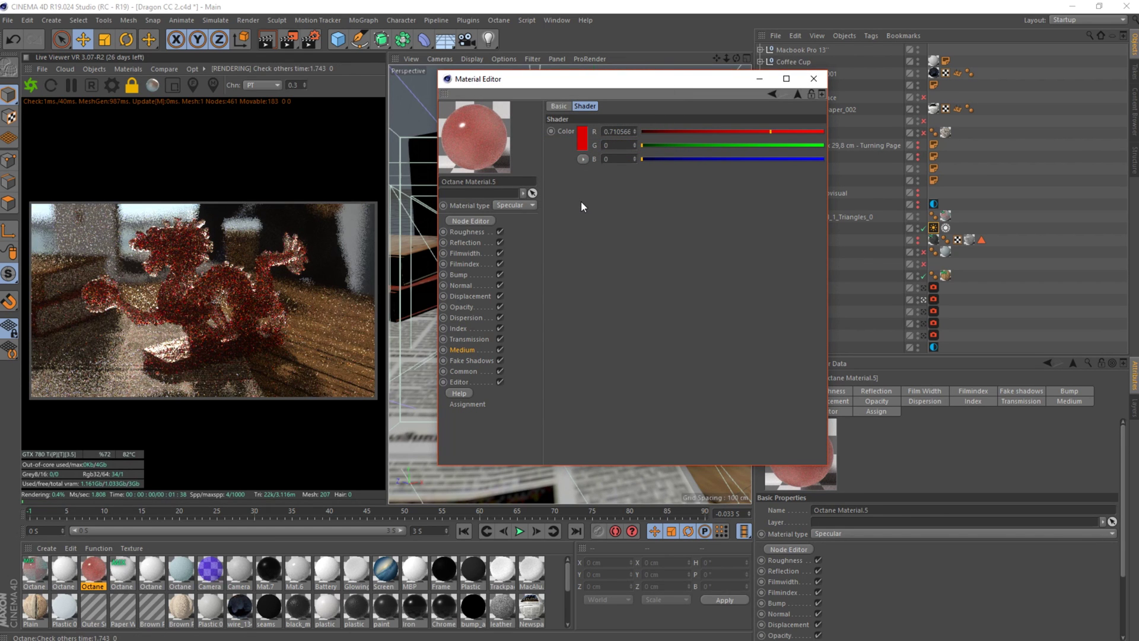
{"action": "left_click", "coordinate": [813, 79]}
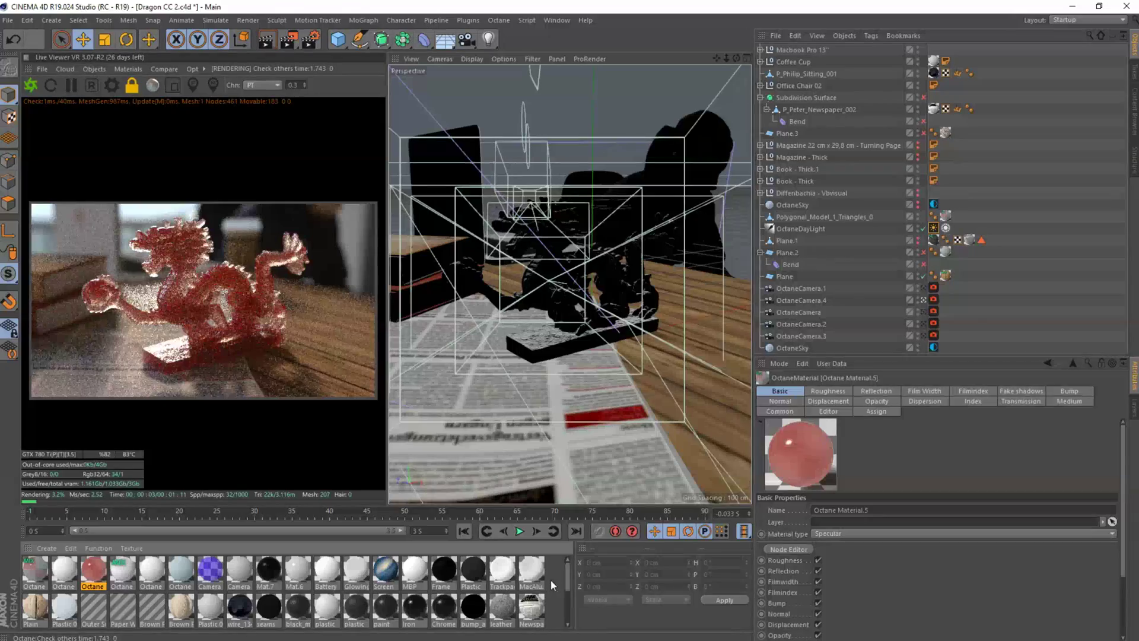
Clear the material selection and switch the live render to direct lighting (DL).
{"action": "left_click", "coordinate": [550, 581]}
{"action": "left_click", "coordinate": [265, 86]}
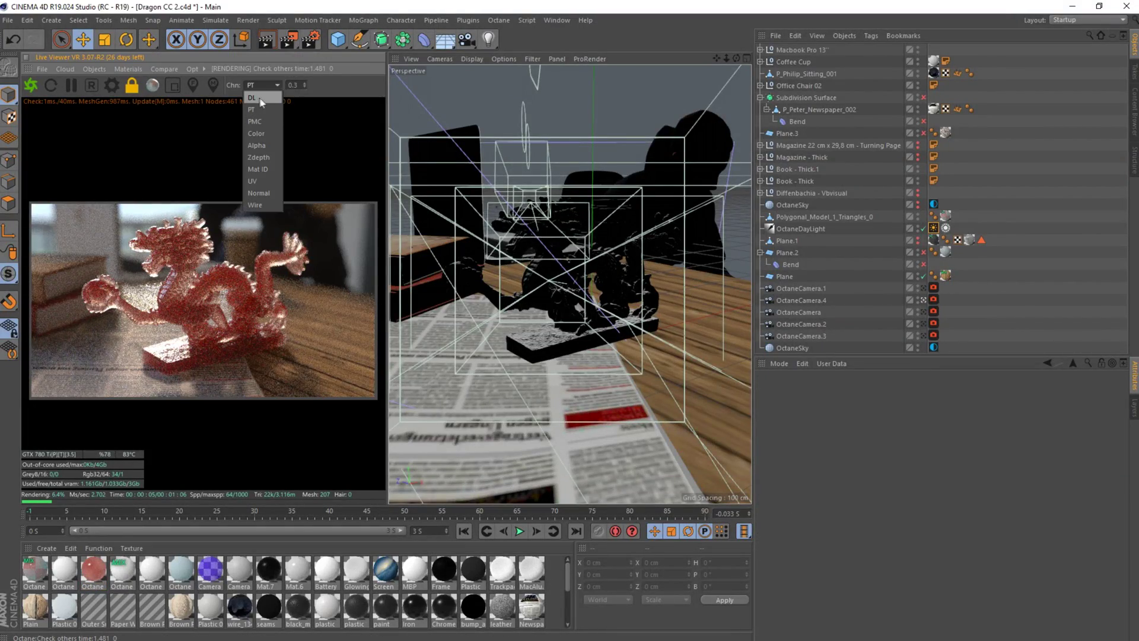
{"action": "left_click", "coordinate": [260, 99]}
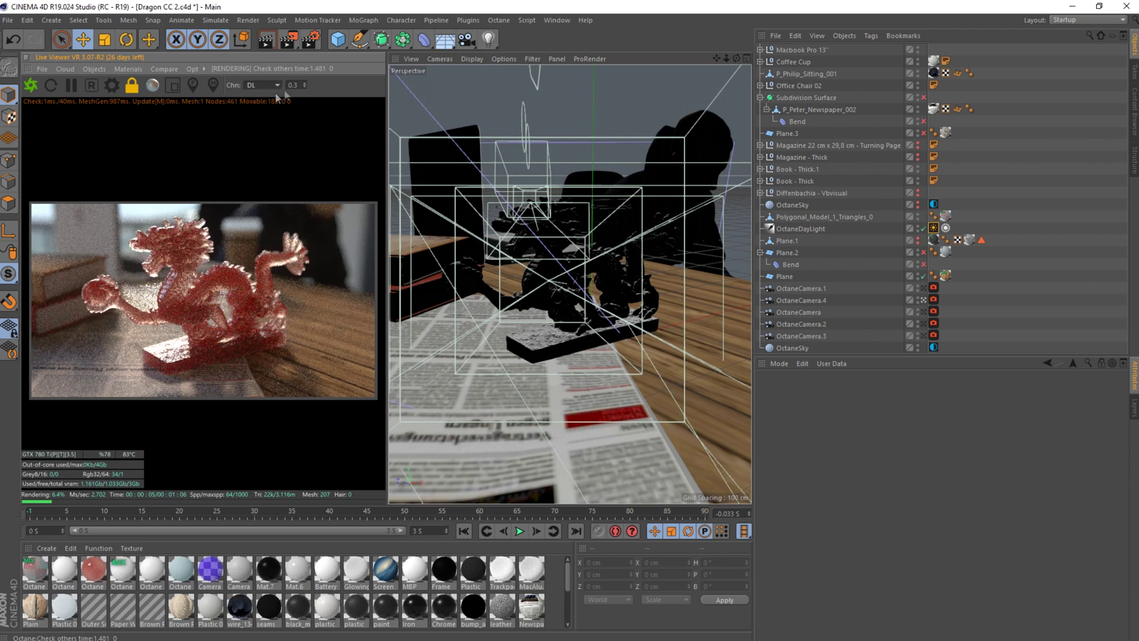
In the Octane render settings, set GI mode to GI_DIFFUSE and max samples to 1000.
{"action": "left_click", "coordinate": [112, 86]}
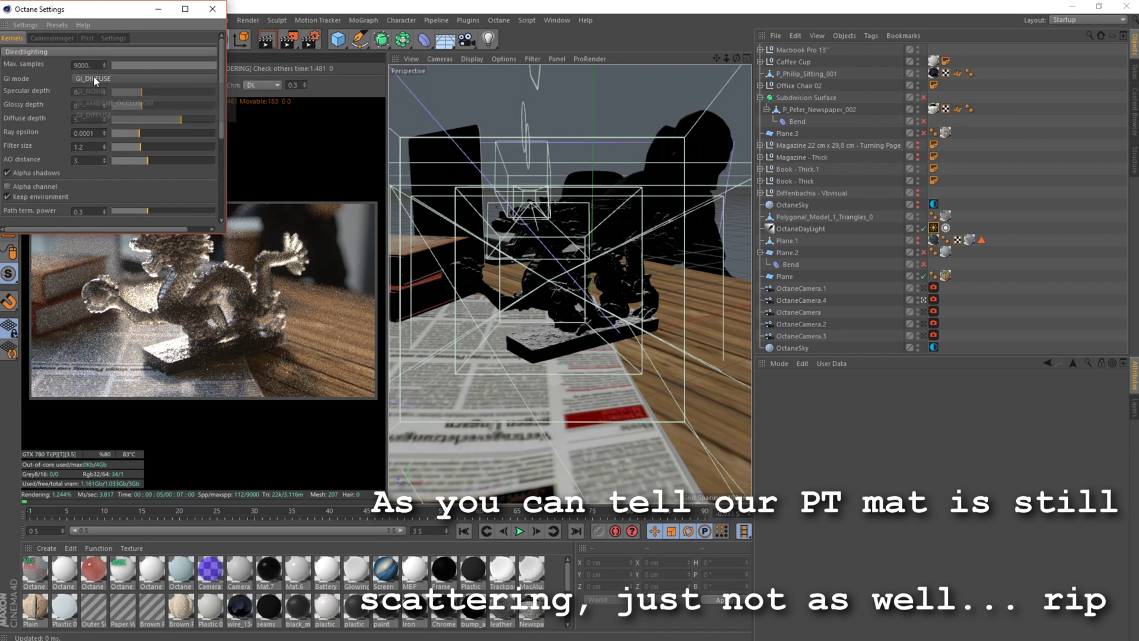
{"action": "left_click", "coordinate": [93, 78]}
{"action": "left_click", "coordinate": [80, 115]}
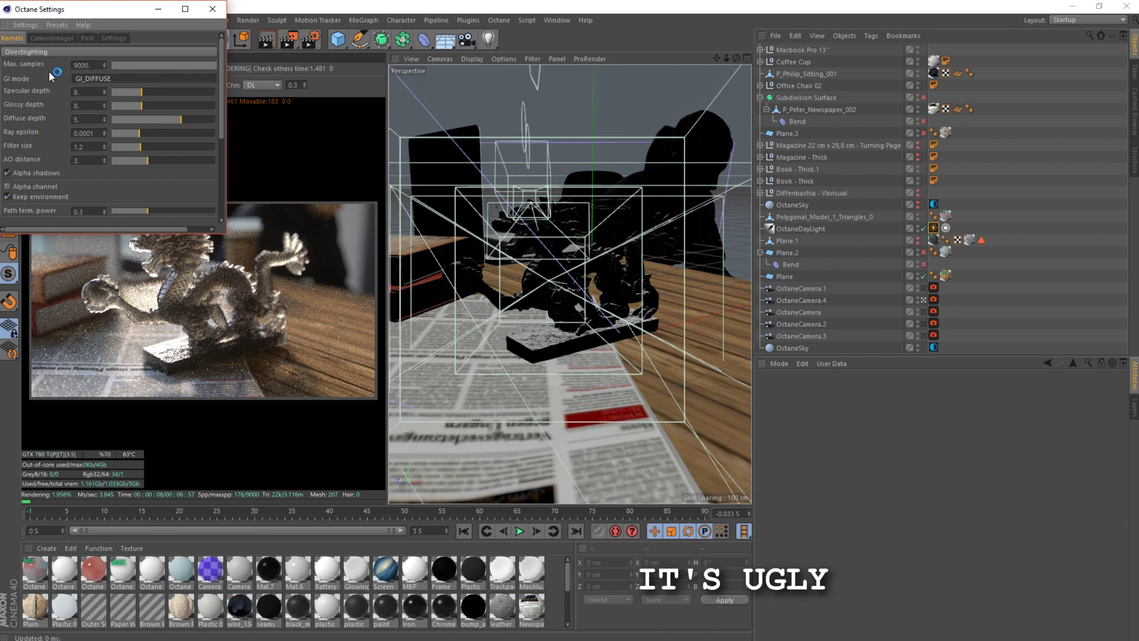
{"action": "double_click", "coordinate": [81, 66]}
{"action": "type", "text": "1000"}
{"action": "key", "text": "Return"}
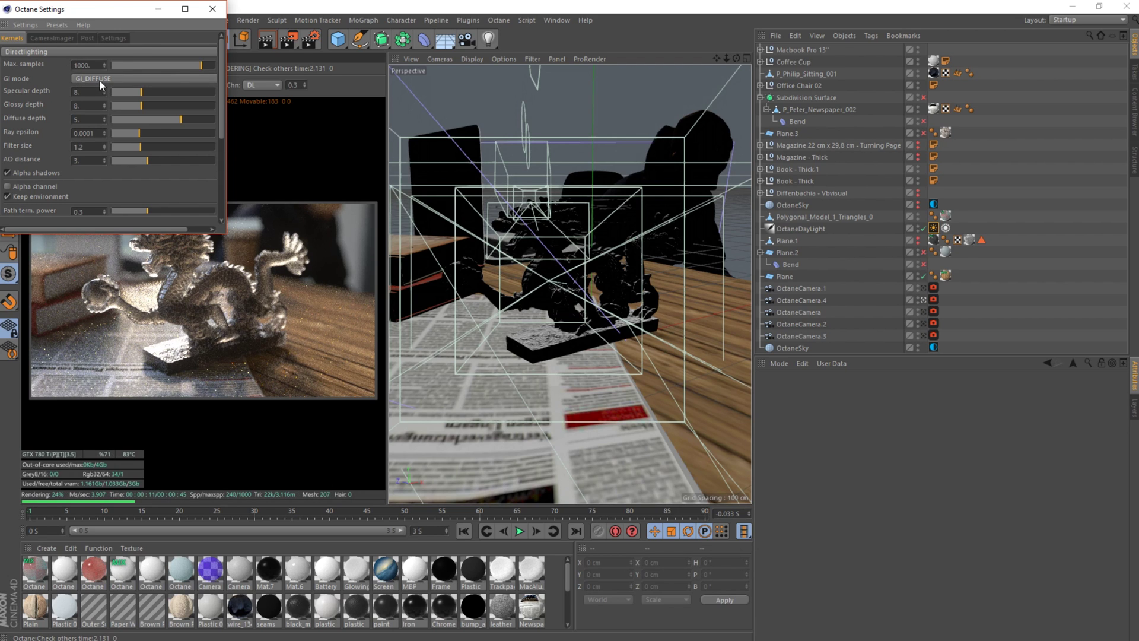
{"action": "left_click", "coordinate": [212, 9]}
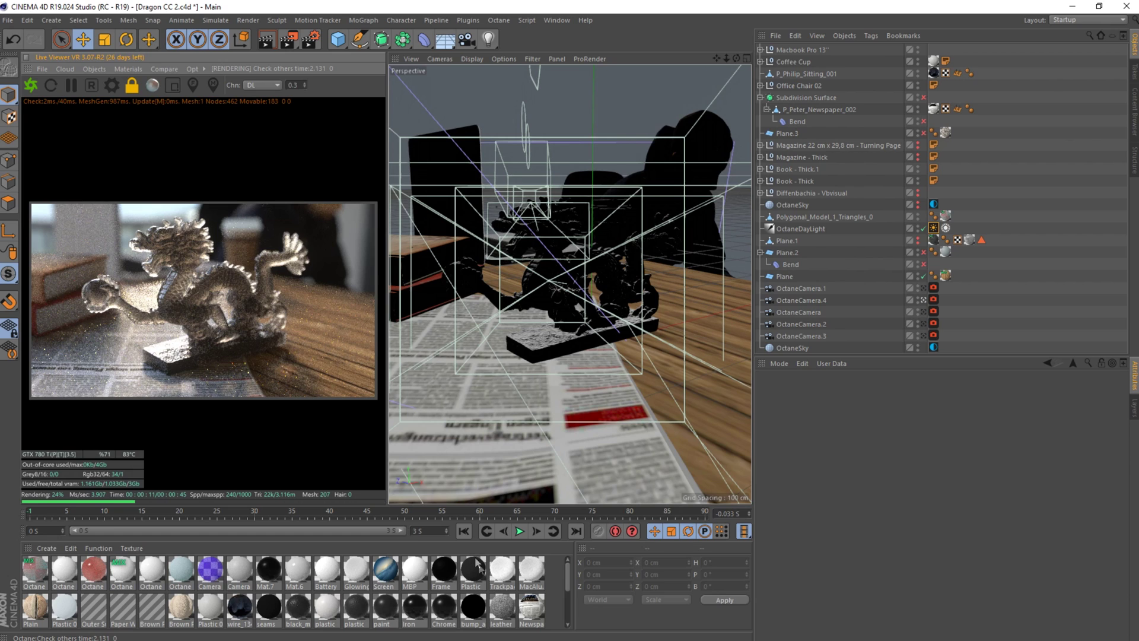
{"action": "left_click", "coordinate": [47, 547]}
Create a new Octane material, Octane Material.6, and open it for editing.
{"action": "mouse_move", "coordinate": [68, 461]}
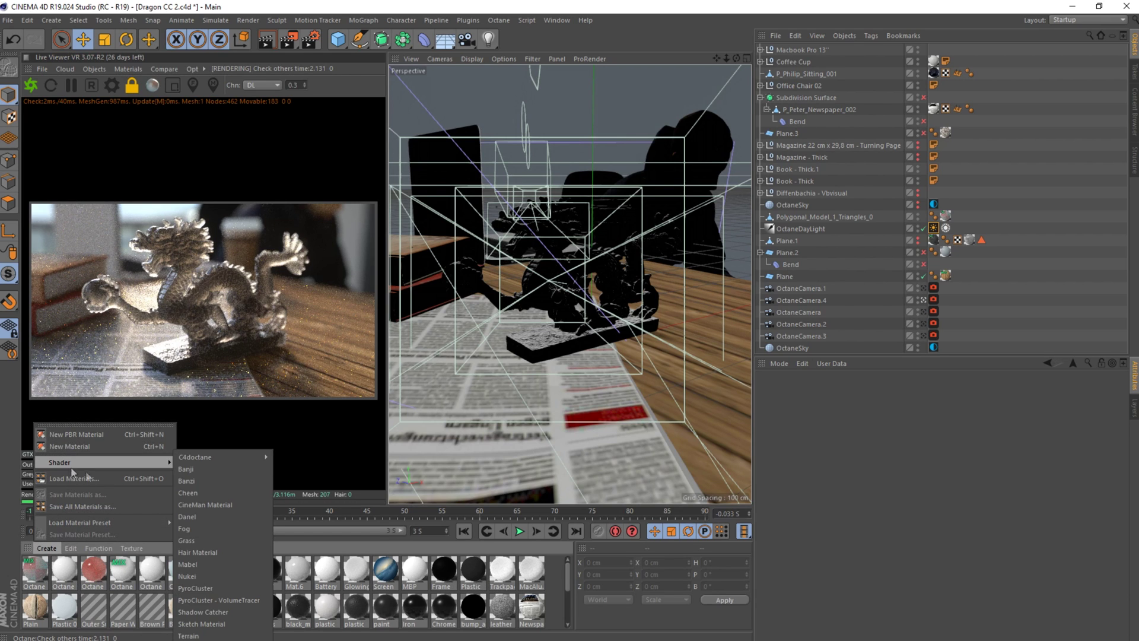
{"action": "mouse_move", "coordinate": [186, 452]}
{"action": "left_click", "coordinate": [307, 458]}
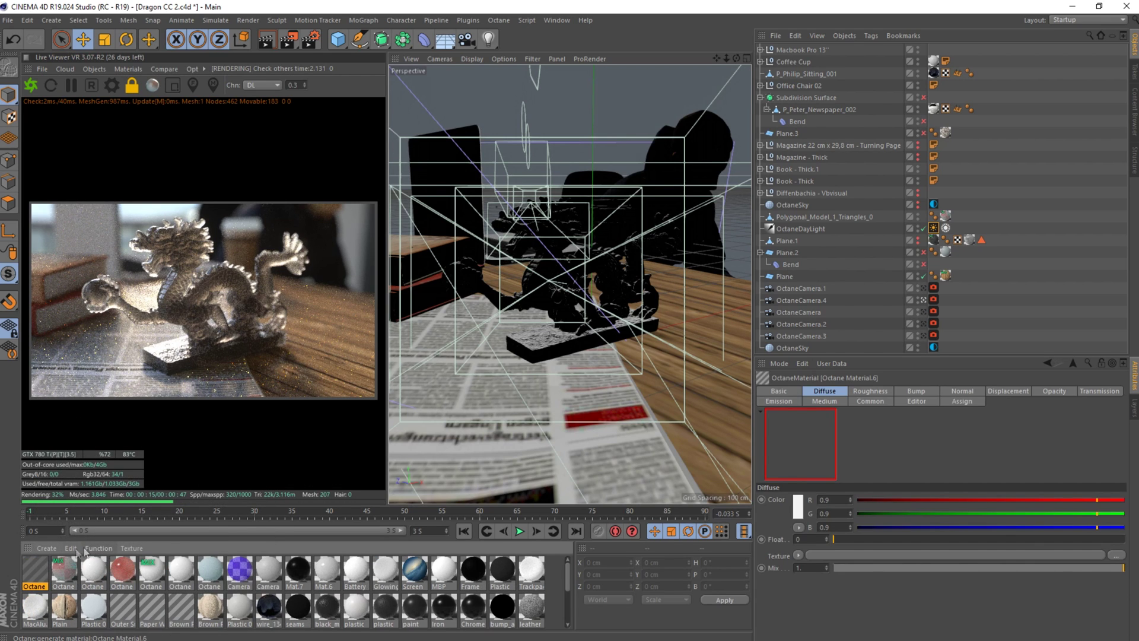
{"action": "double_click", "coordinate": [40, 560]}
{"action": "left_click_drag", "start_coordinate": [252, 81], "coordinate": [488, 74]}
Set the diffuse colour to a saturated green darkened to 58% value.
{"action": "left_click", "coordinate": [430, 226]}
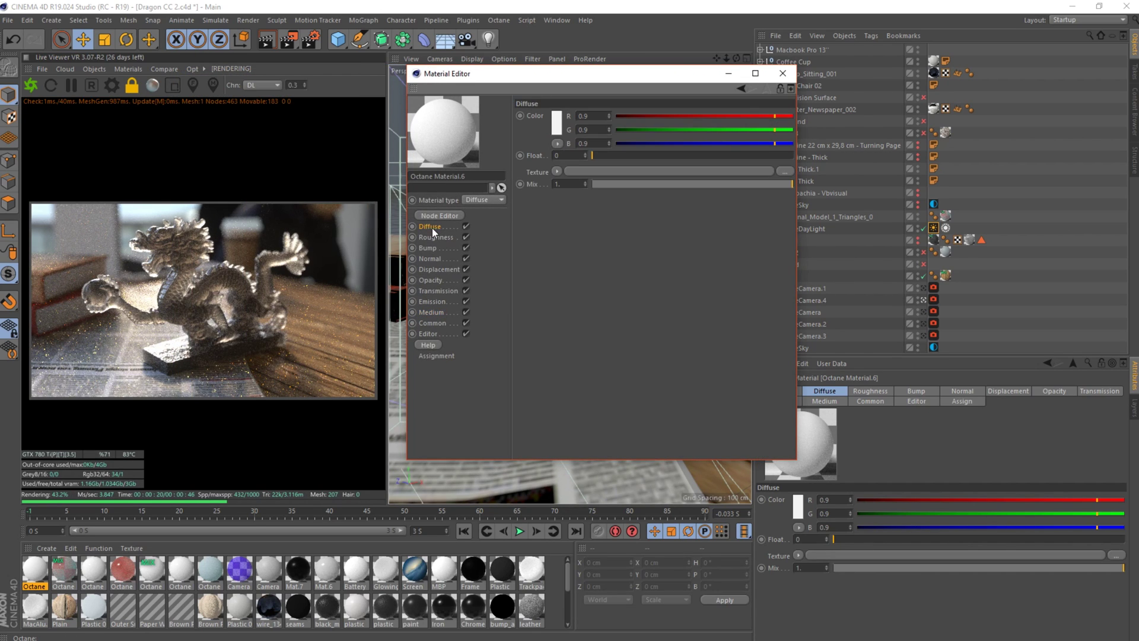
{"action": "left_click", "coordinate": [555, 127]}
{"action": "left_click_drag", "start_coordinate": [588, 133], "coordinate": [556, 128]}
{"action": "left_click", "coordinate": [644, 138]}
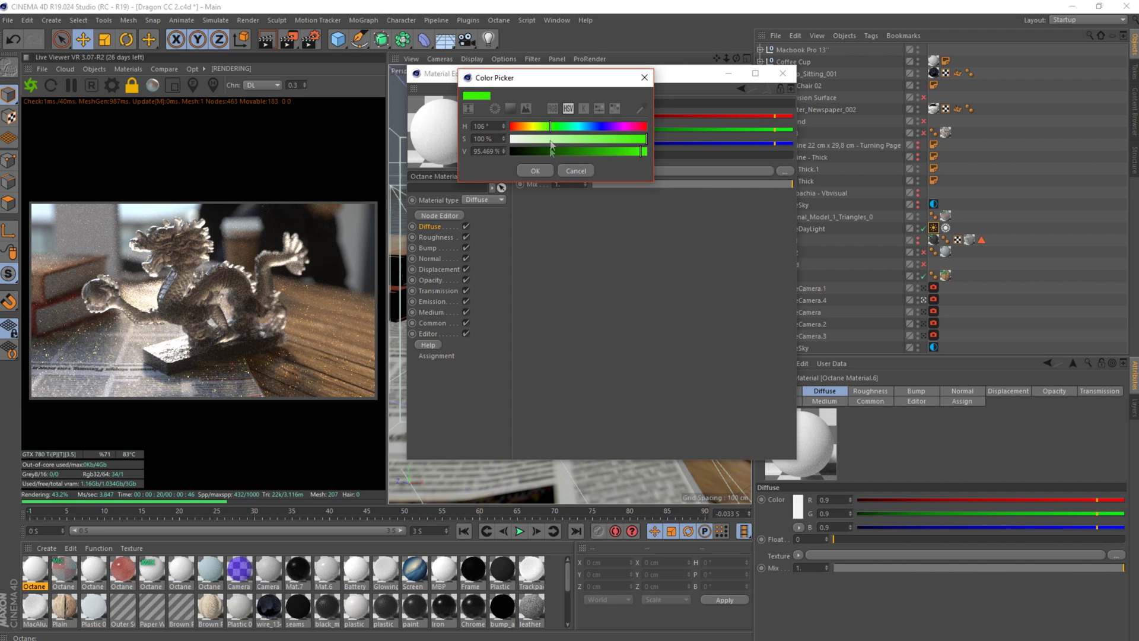
{"action": "left_click", "coordinate": [542, 172]}
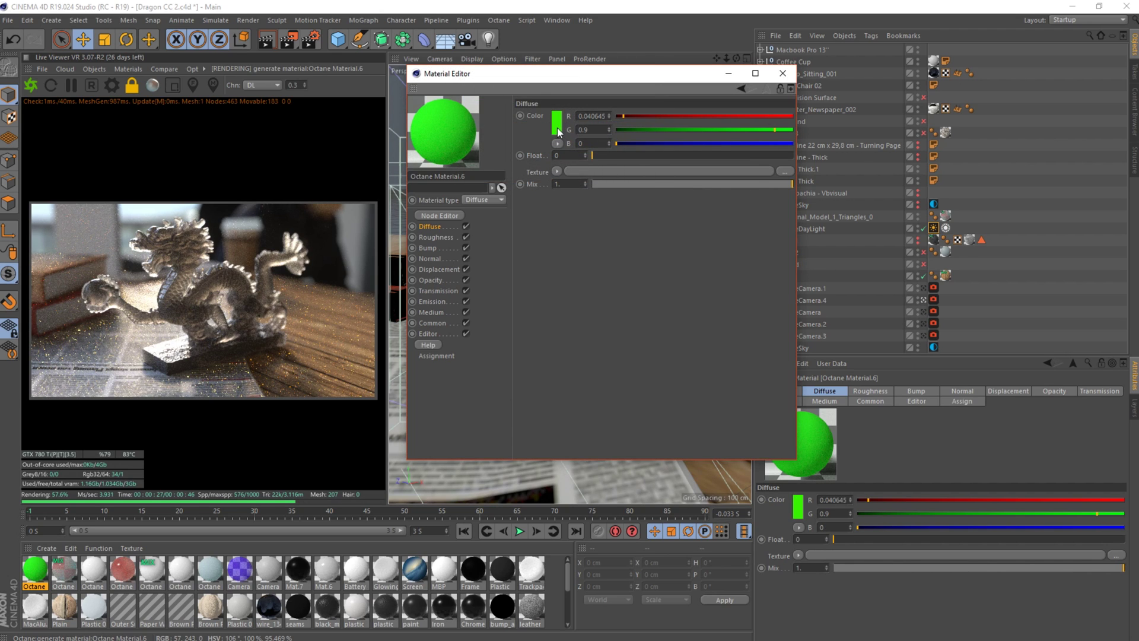
{"action": "left_click", "coordinate": [557, 127]}
{"action": "left_click", "coordinate": [592, 152]}
{"action": "left_click", "coordinate": [536, 171]}
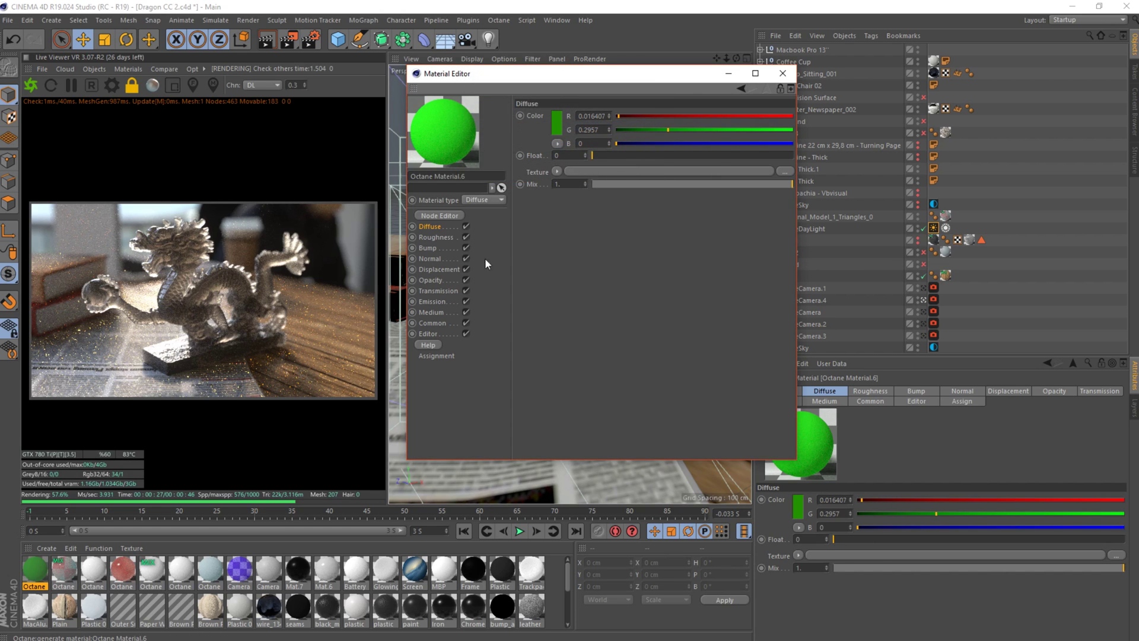
Set the transmission colour to a bright, vivid green.
{"action": "left_click", "coordinate": [439, 291]}
{"action": "left_click", "coordinate": [558, 124]}
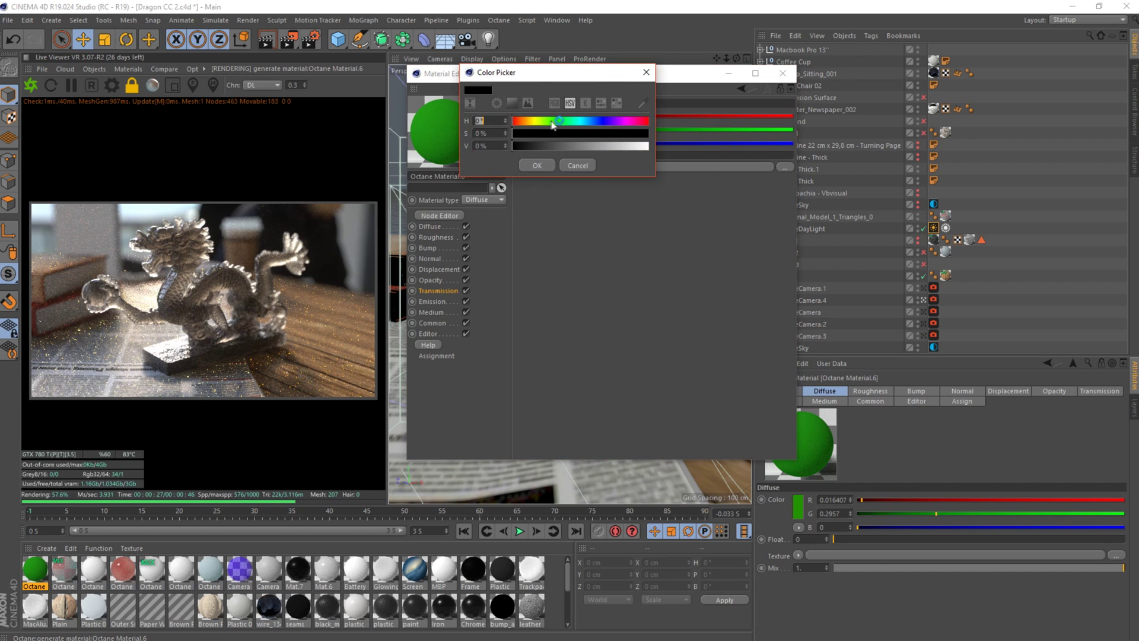
{"action": "left_click_drag", "start_coordinate": [560, 146], "coordinate": [712, 148]}
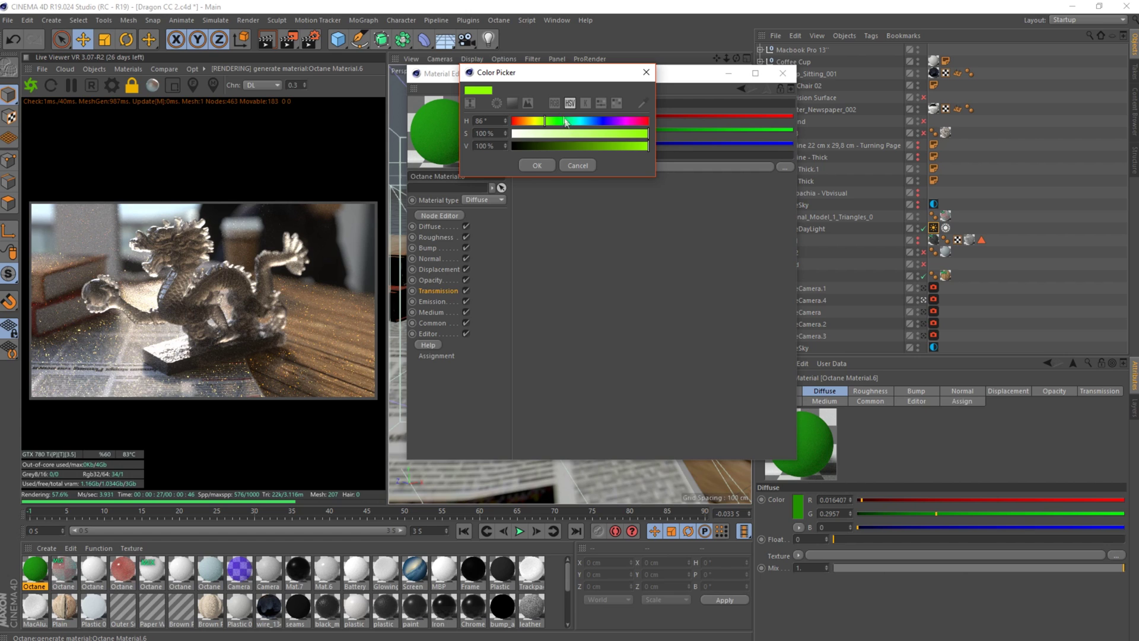
{"action": "left_click", "coordinate": [538, 166]}
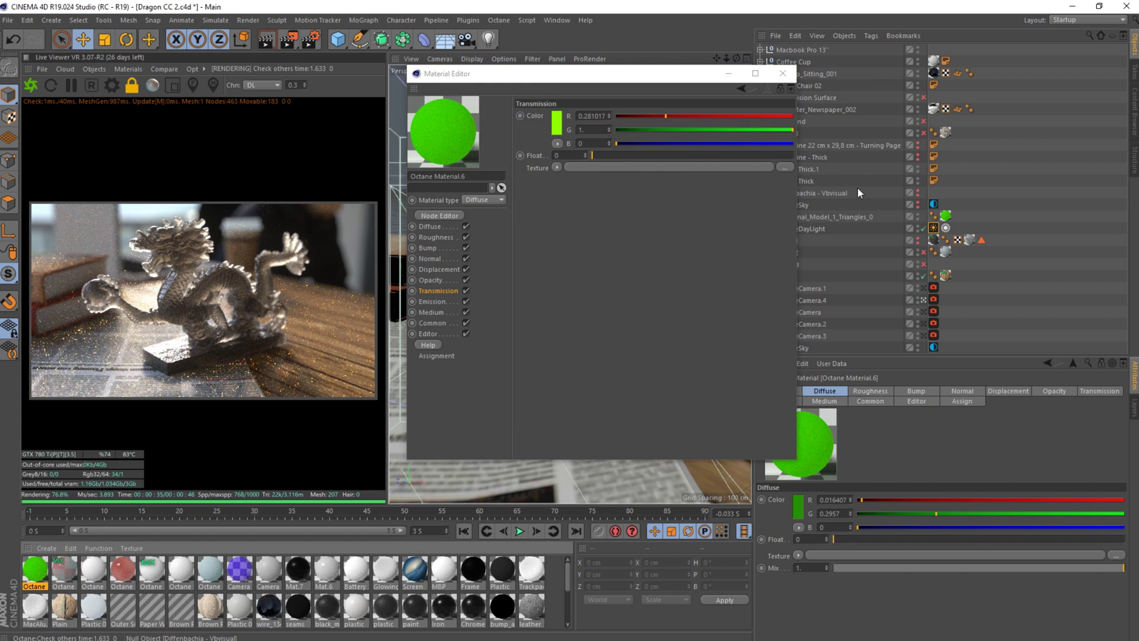
Add a scattering medium to the material with density 15.
{"action": "left_click", "coordinate": [435, 314]}
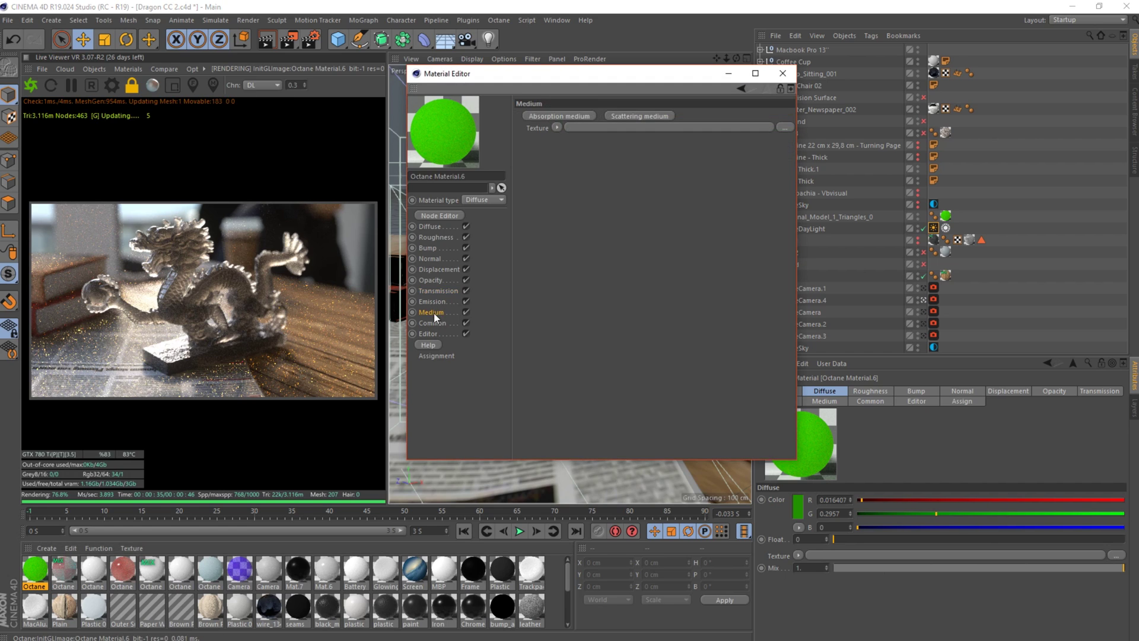
{"action": "left_click", "coordinate": [639, 113]}
{"action": "left_click", "coordinate": [579, 157]}
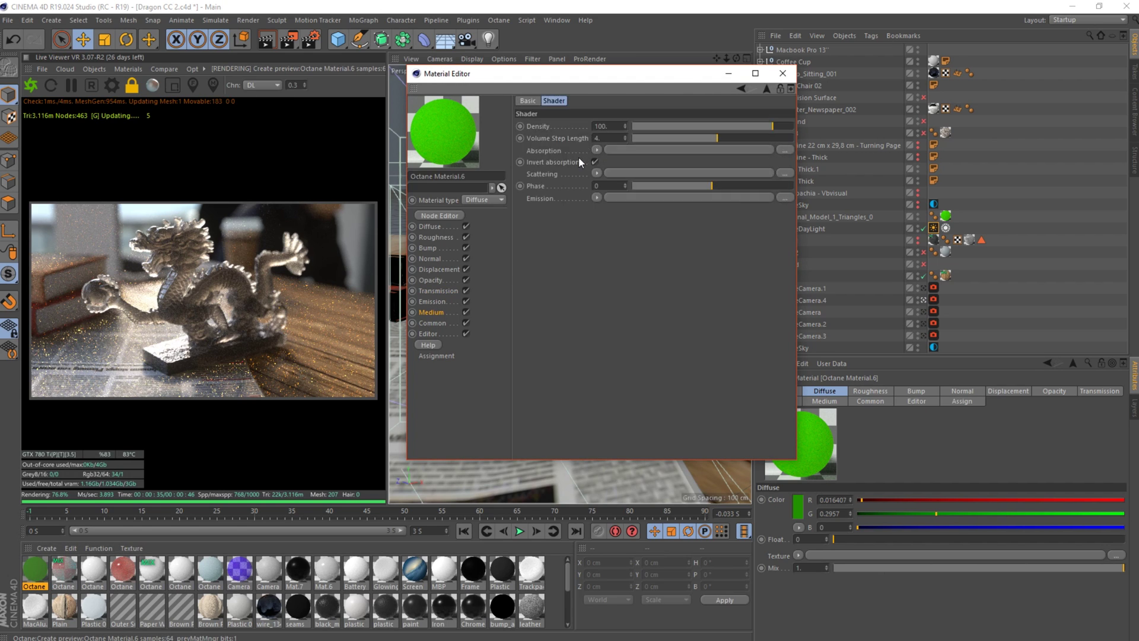
{"action": "double_click", "coordinate": [615, 126]}
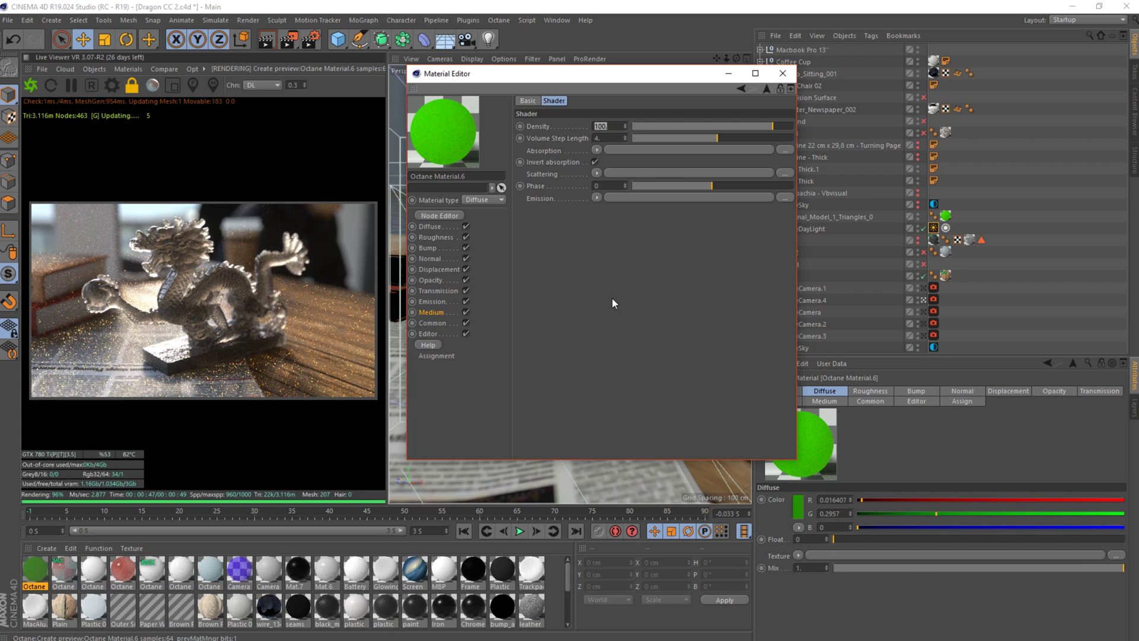
{"action": "type", "text": "15"}
{"action": "key", "text": "Return"}
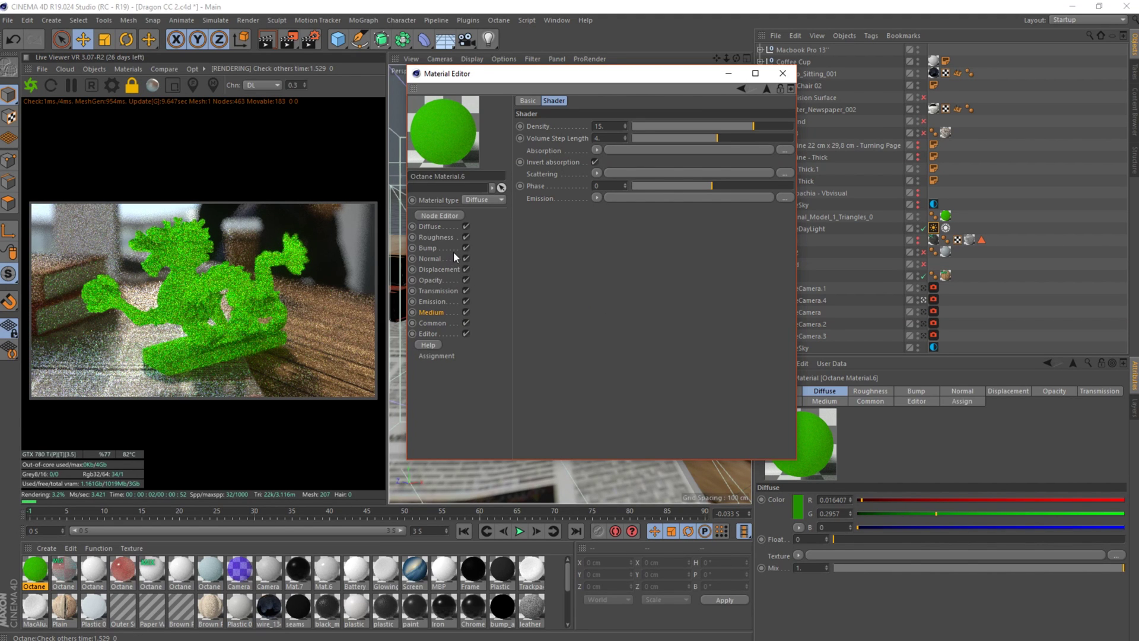
Shift Octane Material.6's diffuse colour to olive yellow (R 0.42, G 0.39, B 0).
{"action": "left_click", "coordinate": [430, 226]}
{"action": "left_click", "coordinate": [555, 126]}
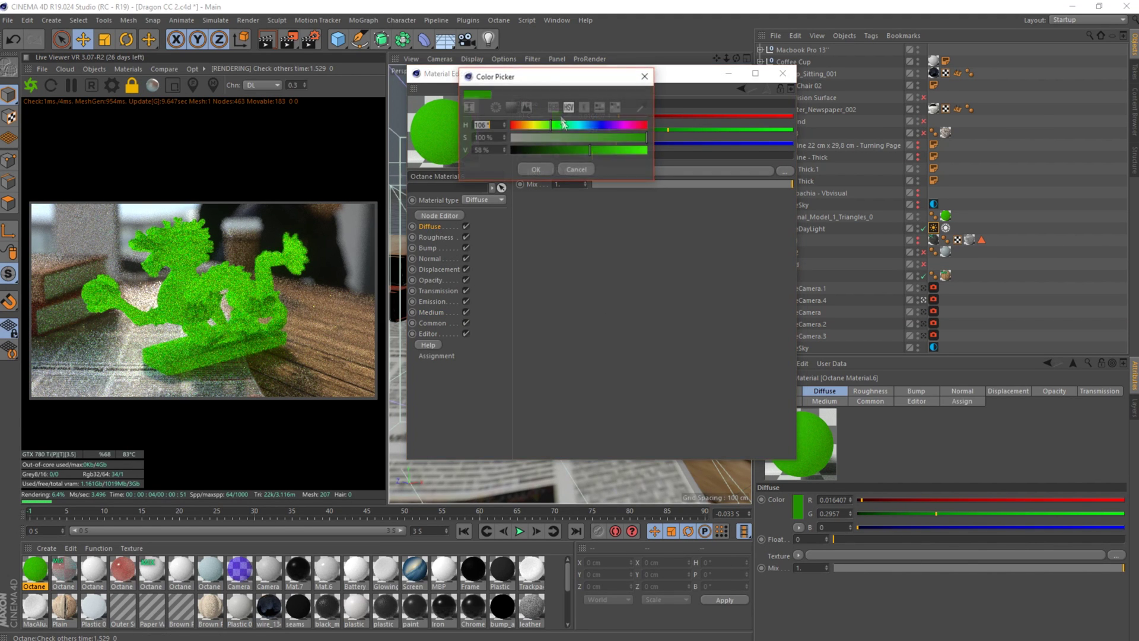
{"action": "left_click_drag", "start_coordinate": [555, 126], "coordinate": [607, 151]}
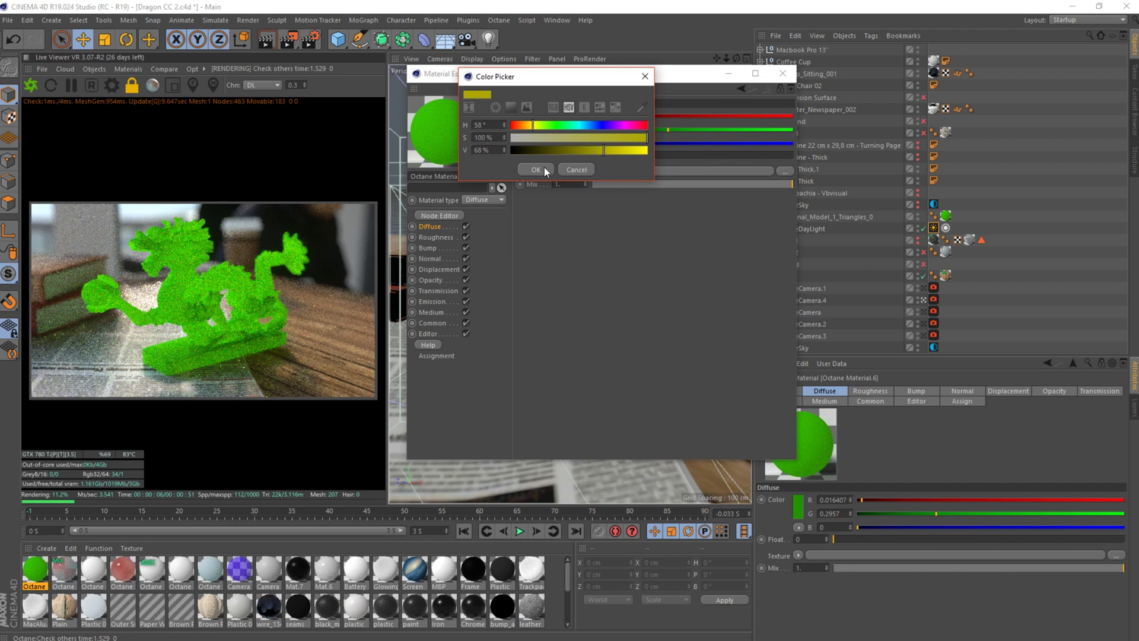
{"action": "left_click", "coordinate": [536, 170]}
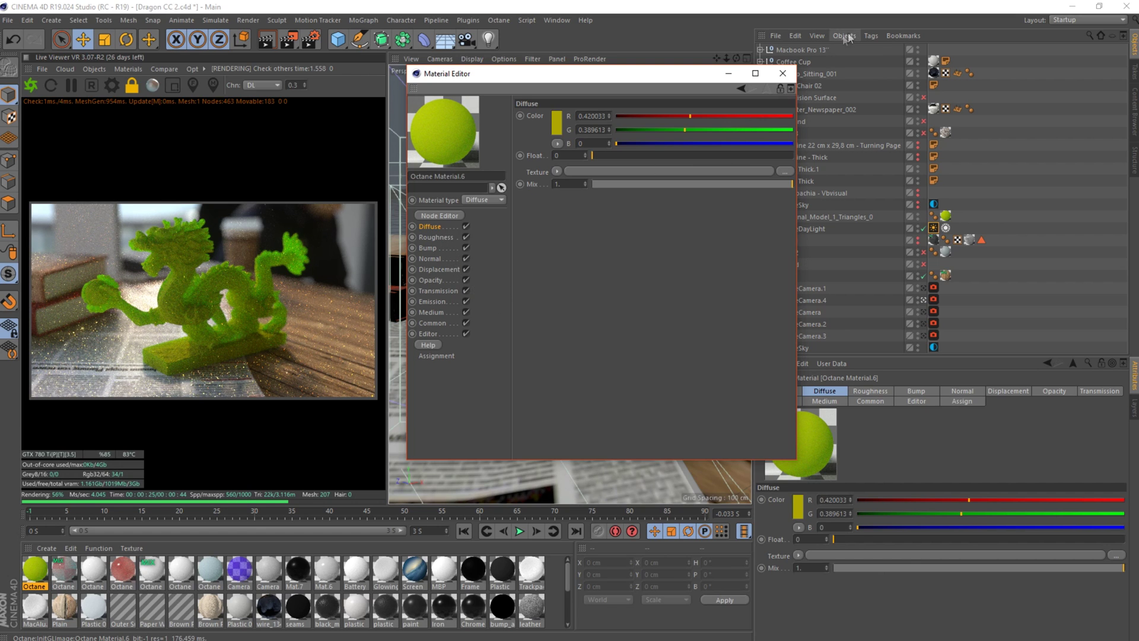
Create a new Octane Mix Material and a plain Octane Material.
{"action": "left_click", "coordinate": [783, 73]}
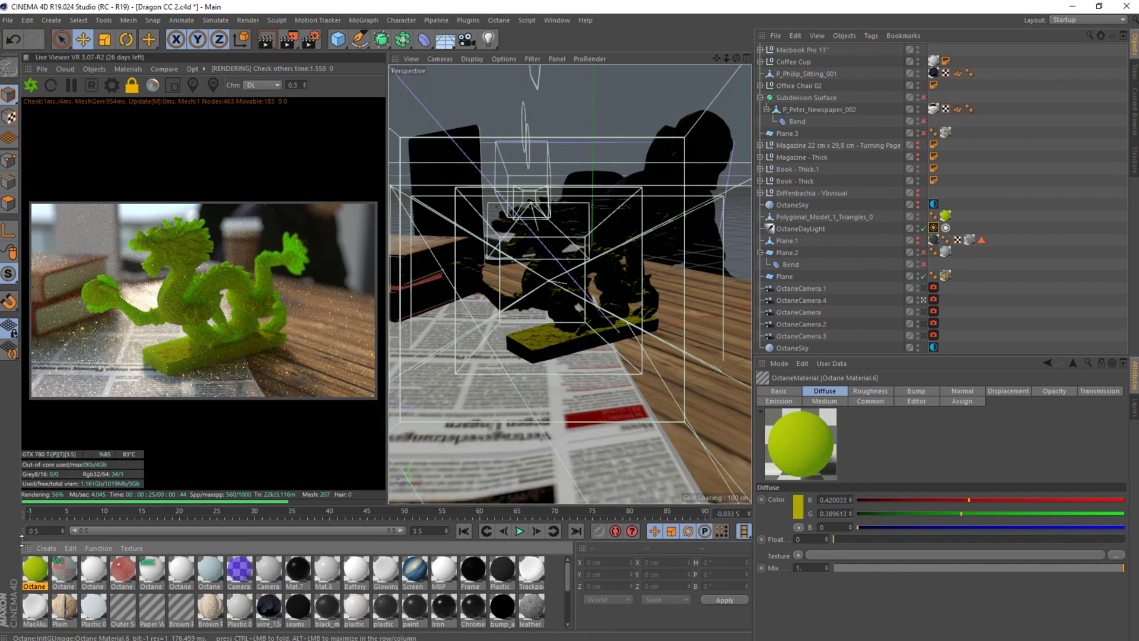
{"action": "left_click", "coordinate": [46, 548]}
{"action": "mouse_move", "coordinate": [89, 462]}
{"action": "mouse_move", "coordinate": [189, 458]}
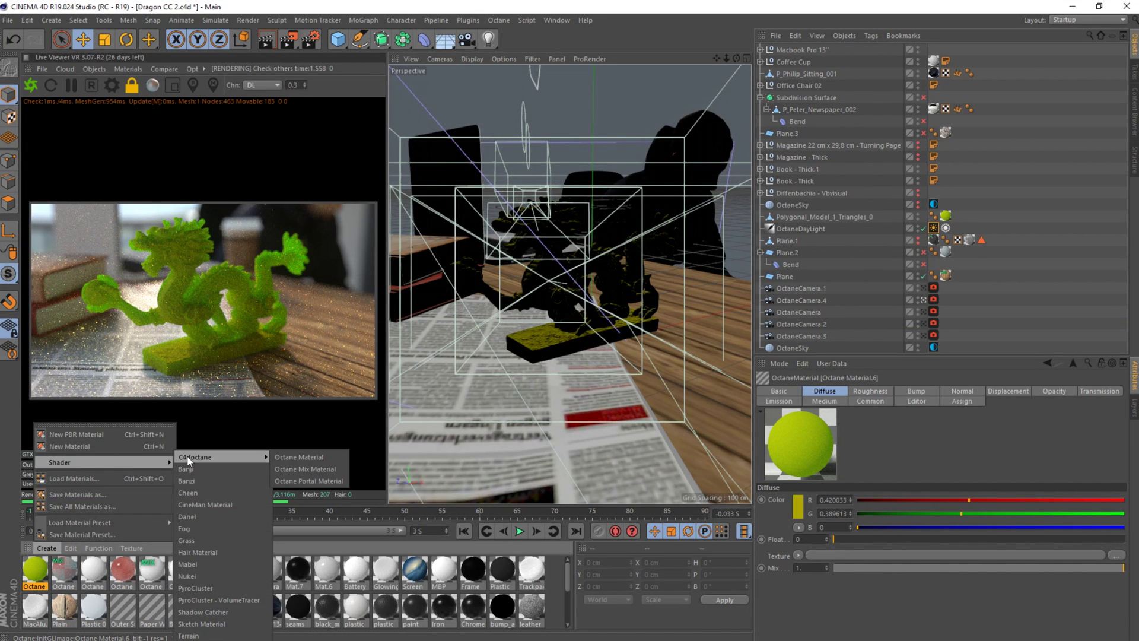
{"action": "left_click", "coordinate": [305, 469]}
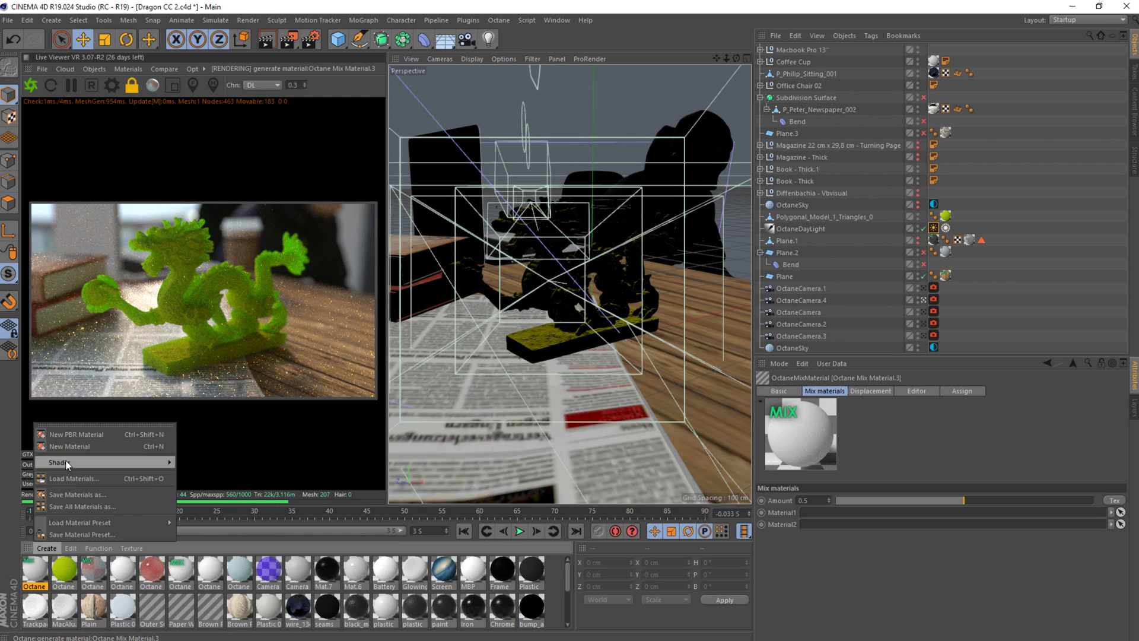
{"action": "mouse_move", "coordinate": [89, 462]}
{"action": "mouse_move", "coordinate": [189, 460]}
{"action": "left_click", "coordinate": [312, 458]}
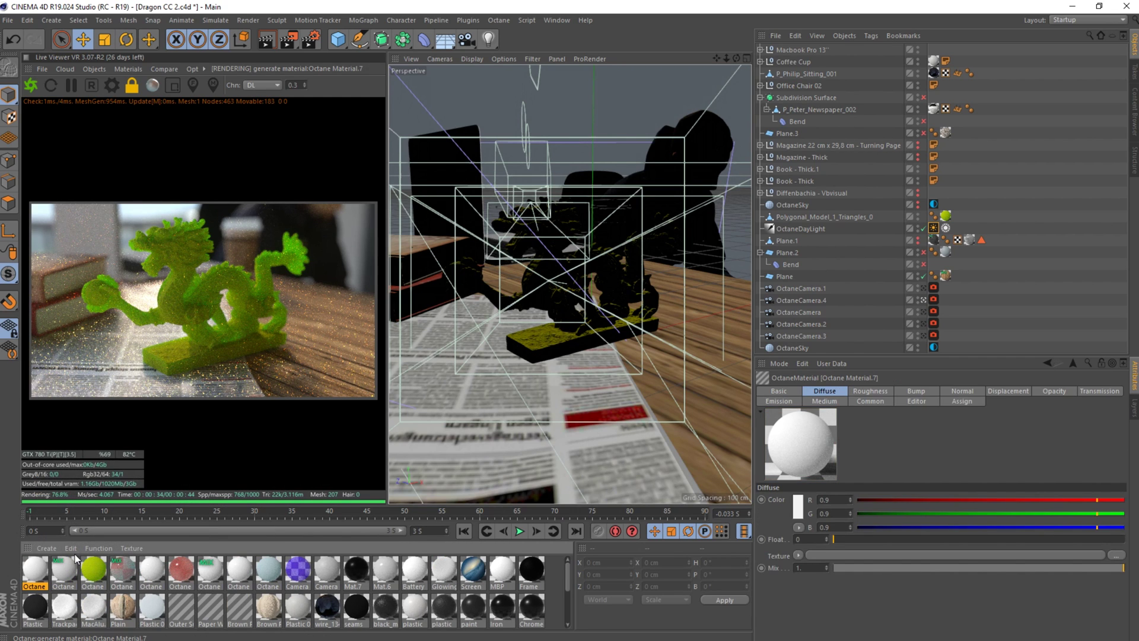
Put the green Octane Material.6 in the first mix slot and the white material in the second.
{"action": "double_click", "coordinate": [65, 569]}
{"action": "left_click_drag", "start_coordinate": [93, 578], "coordinate": [306, 136]}
{"action": "left_click", "coordinate": [46, 548]}
{"action": "left_click", "coordinate": [34, 572]}
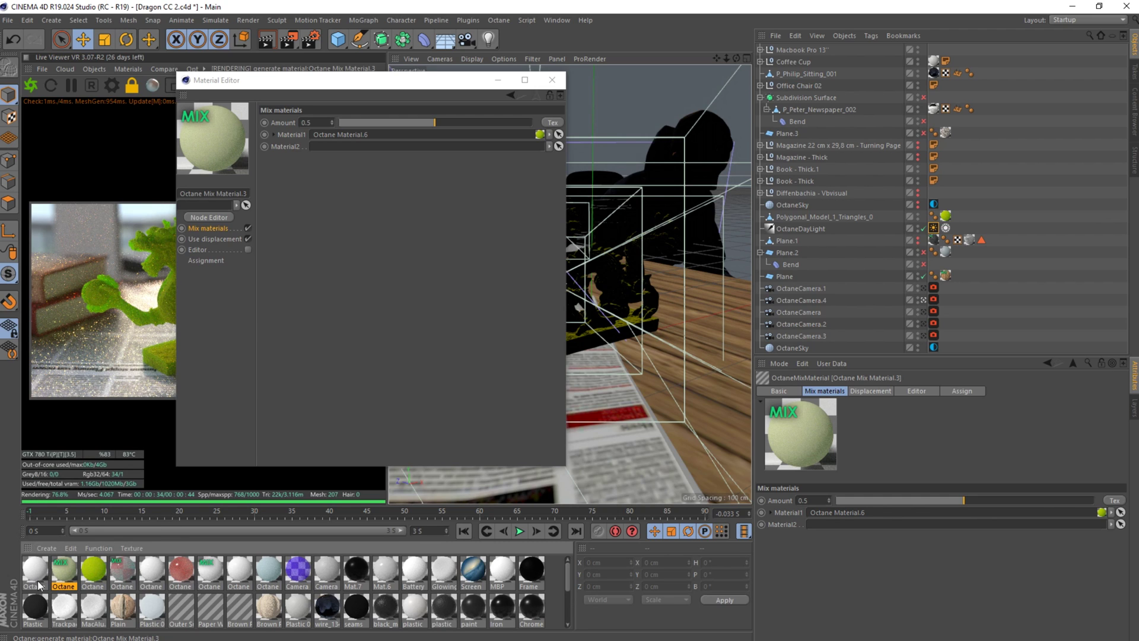
{"action": "left_click_drag", "start_coordinate": [35, 572], "coordinate": [333, 147]}
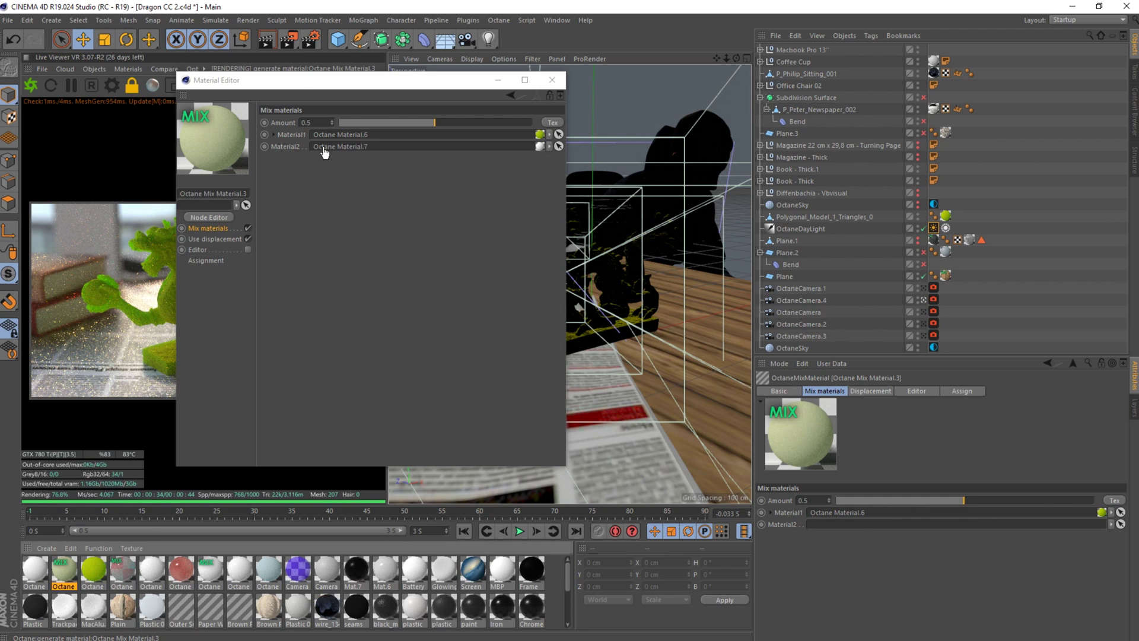
Make the white Octane Material.7 Glossy, then reopen the mix material.
{"action": "left_click", "coordinate": [35, 569]}
{"action": "left_click", "coordinate": [241, 207]}
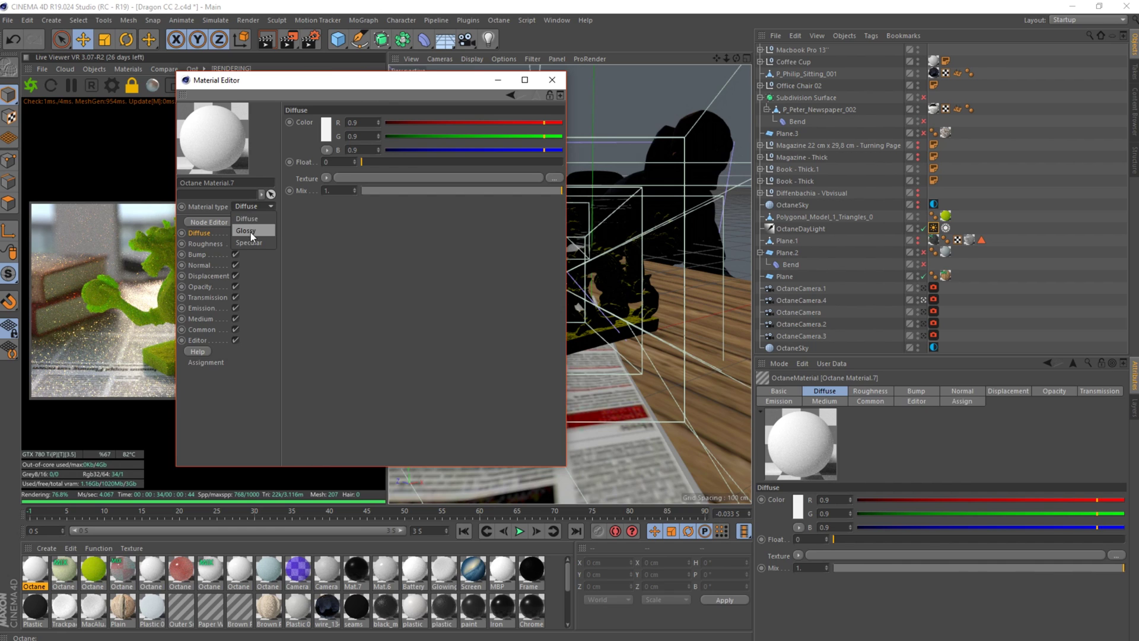
{"action": "left_click", "coordinate": [250, 232]}
{"action": "left_click", "coordinate": [196, 331]}
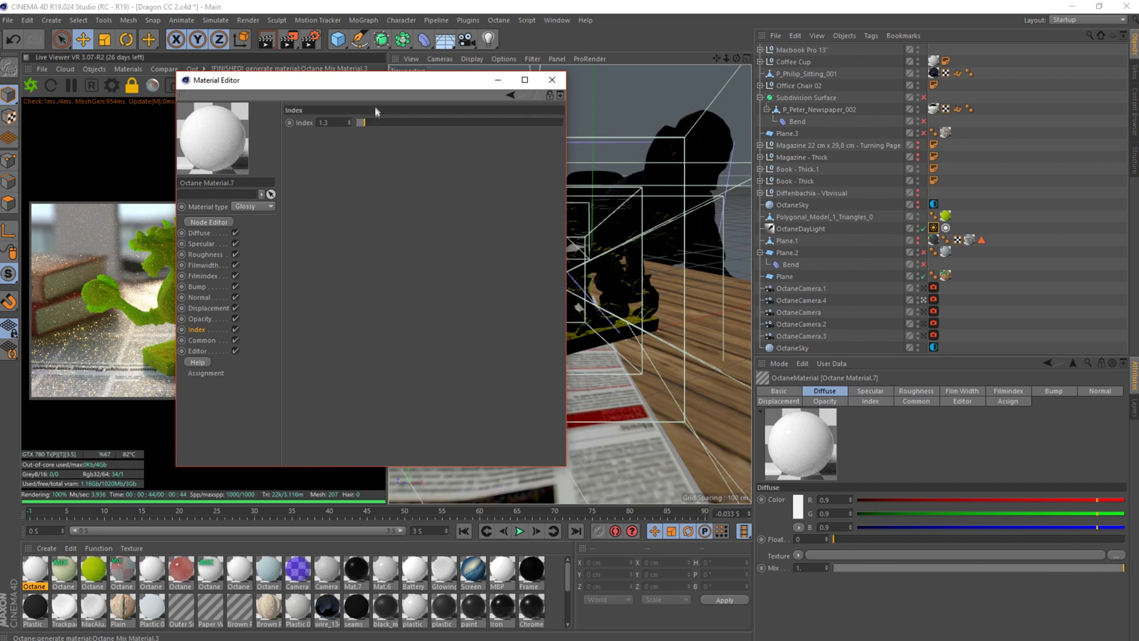
{"action": "left_click", "coordinate": [551, 80]}
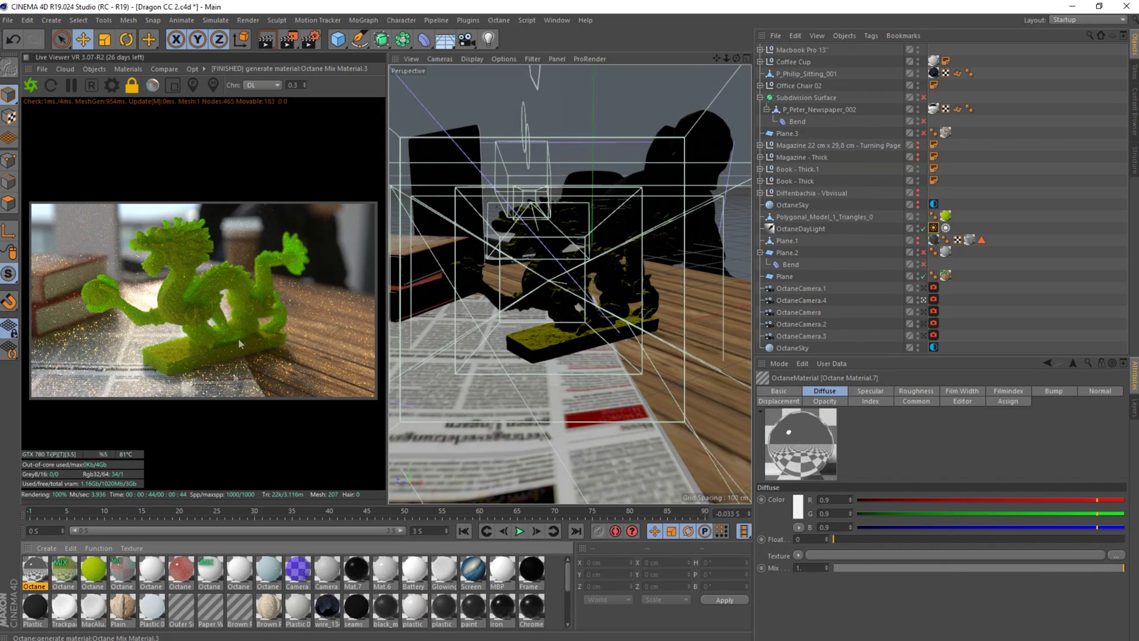
{"action": "double_click", "coordinate": [63, 569]}
{"action": "left_click_drag", "start_coordinate": [232, 83], "coordinate": [232, 80]}
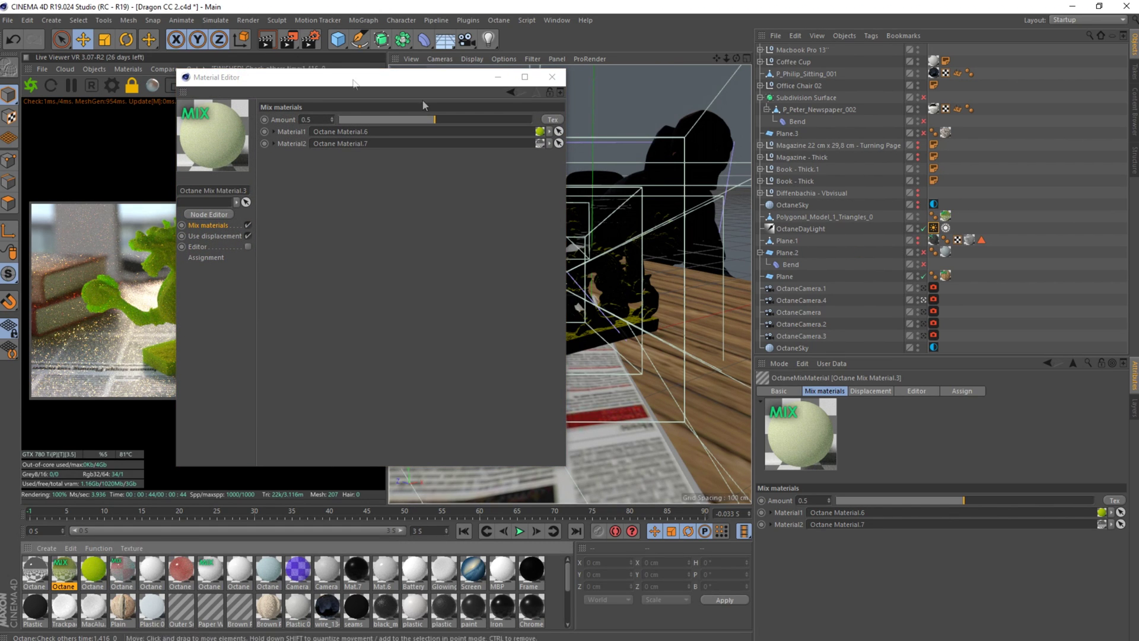
Set Octane Mix Material.3's amount to 0.8, correcting an initial 0.1 entry.
{"action": "left_click_drag", "start_coordinate": [289, 90], "coordinate": [518, 89]}
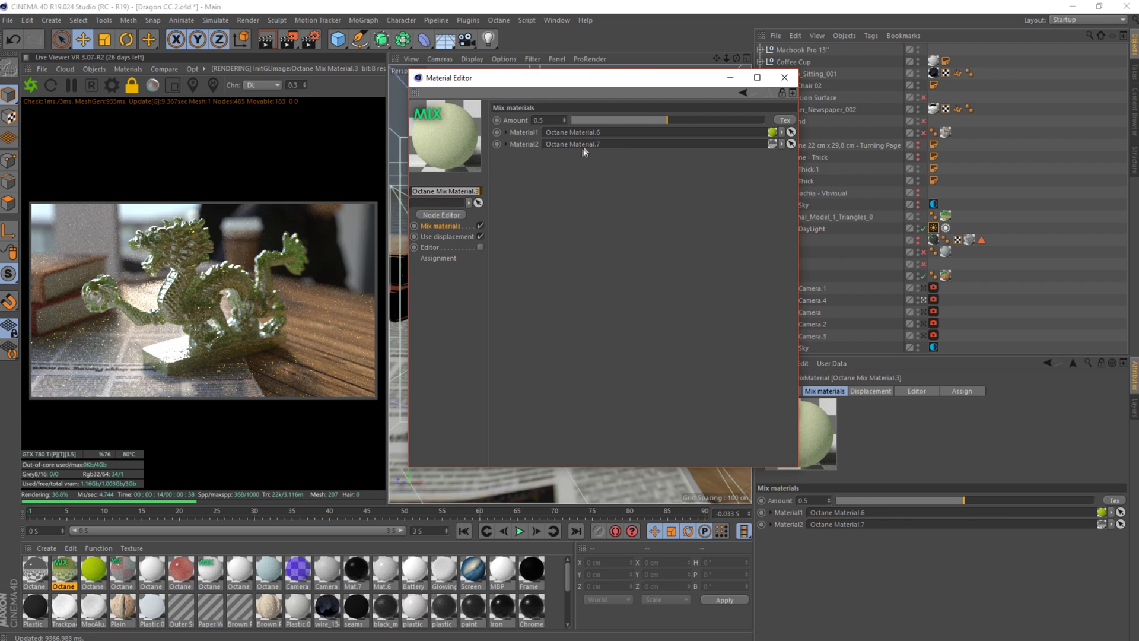
{"action": "left_click", "coordinate": [540, 121]}
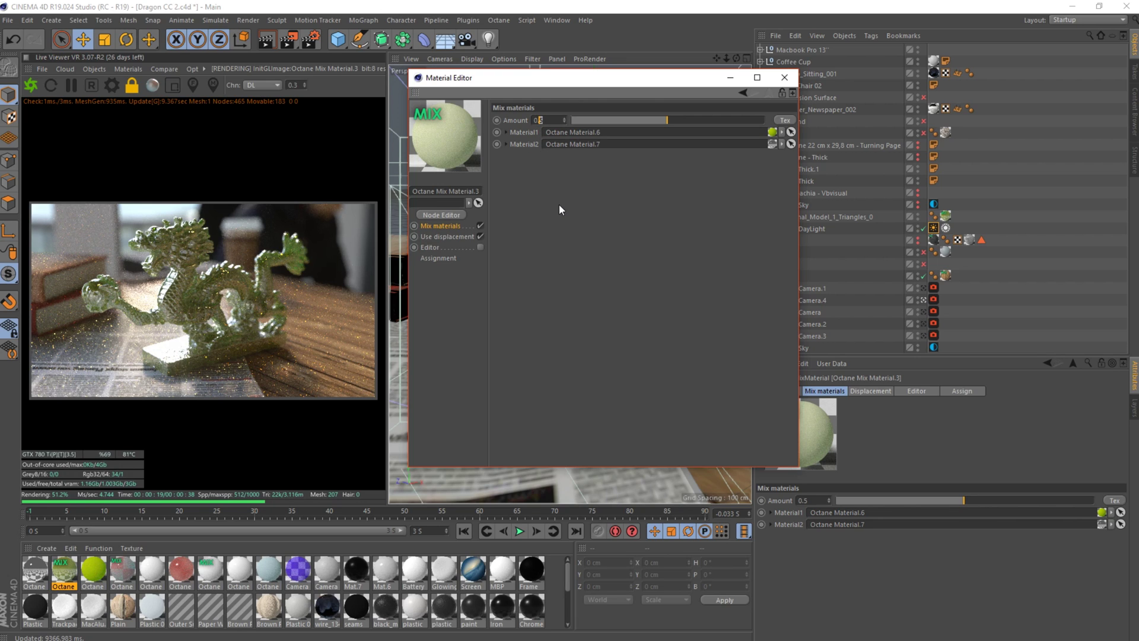
{"action": "type", "text": "1"}
{"action": "key", "text": "Return"}
{"action": "key", "text": "BackSpace"}
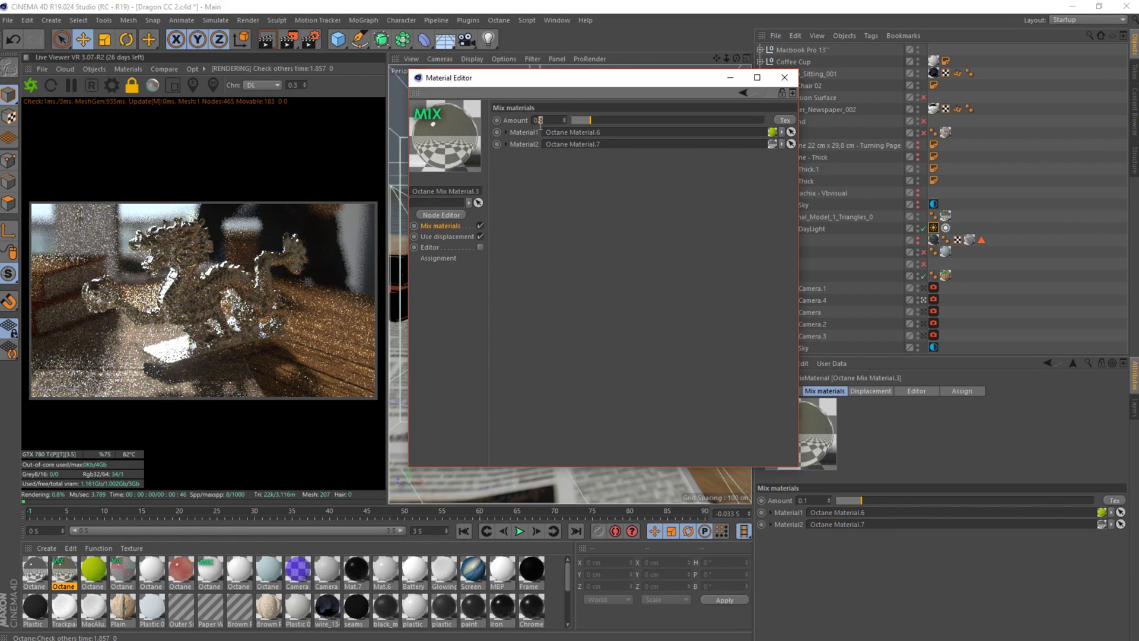
{"action": "type", "text": "8"}
{"action": "key", "text": "Return"}
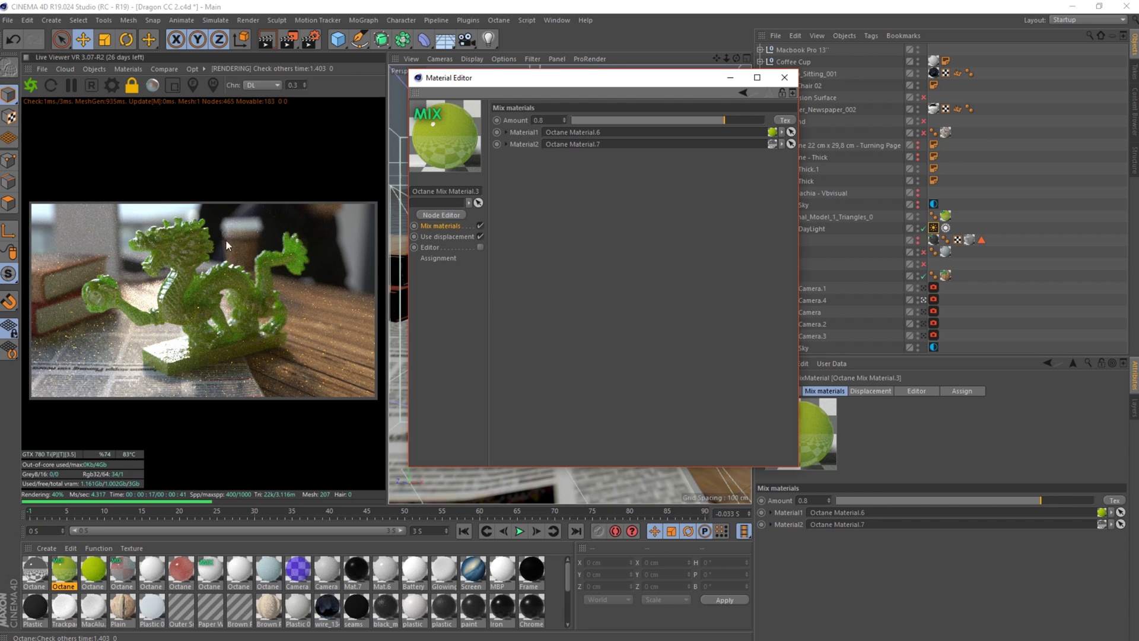
Close the mix editor, leave OctaneCamera.4 and zoom in around the desk scene.
{"action": "left_click", "coordinate": [784, 77]}
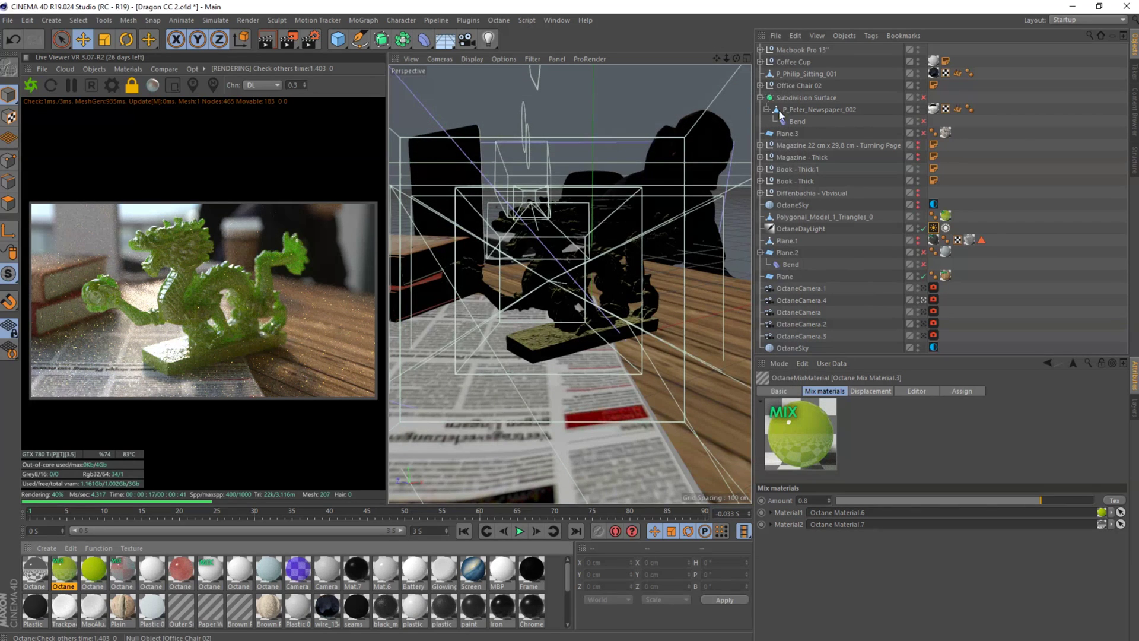
{"action": "left_click", "coordinate": [923, 300]}
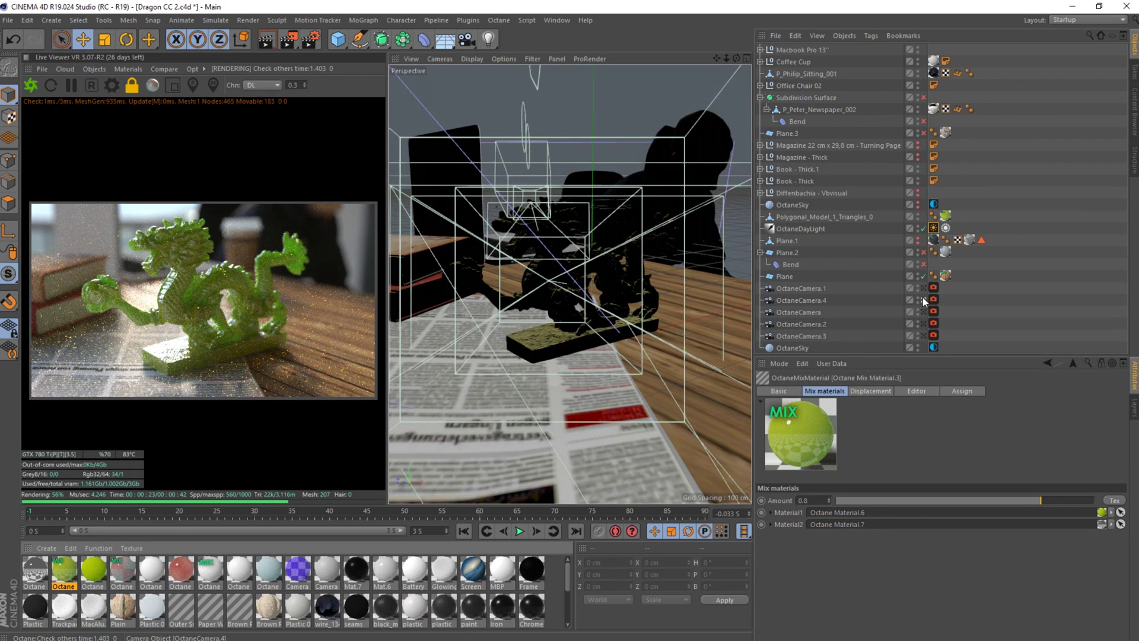
{"action": "left_click_drag", "start_coordinate": [727, 60], "coordinate": [733, 35]}
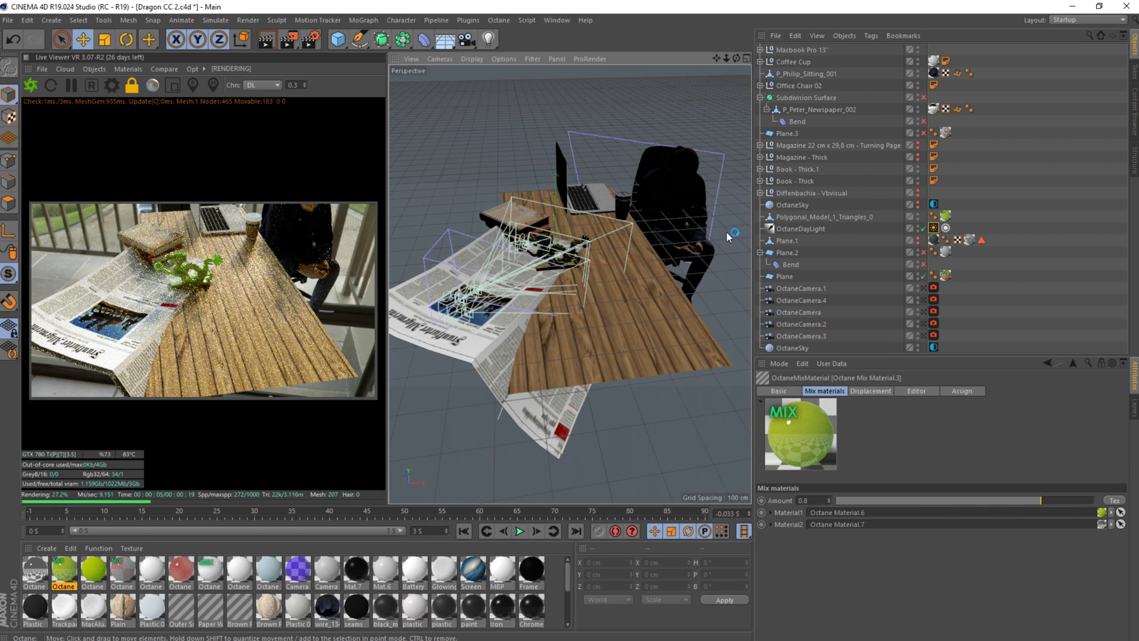
{"action": "mouse_move", "coordinate": [728, 62]}
{"action": "left_mouse_down"}
{"action": "mouse_move", "coordinate": [732, 35]}
{"action": "mouse_move", "coordinate": [738, 55]}
{"action": "mouse_move", "coordinate": [722, 41]}
{"action": "mouse_move", "coordinate": [731, 44]}
{"action": "left_mouse_up"}
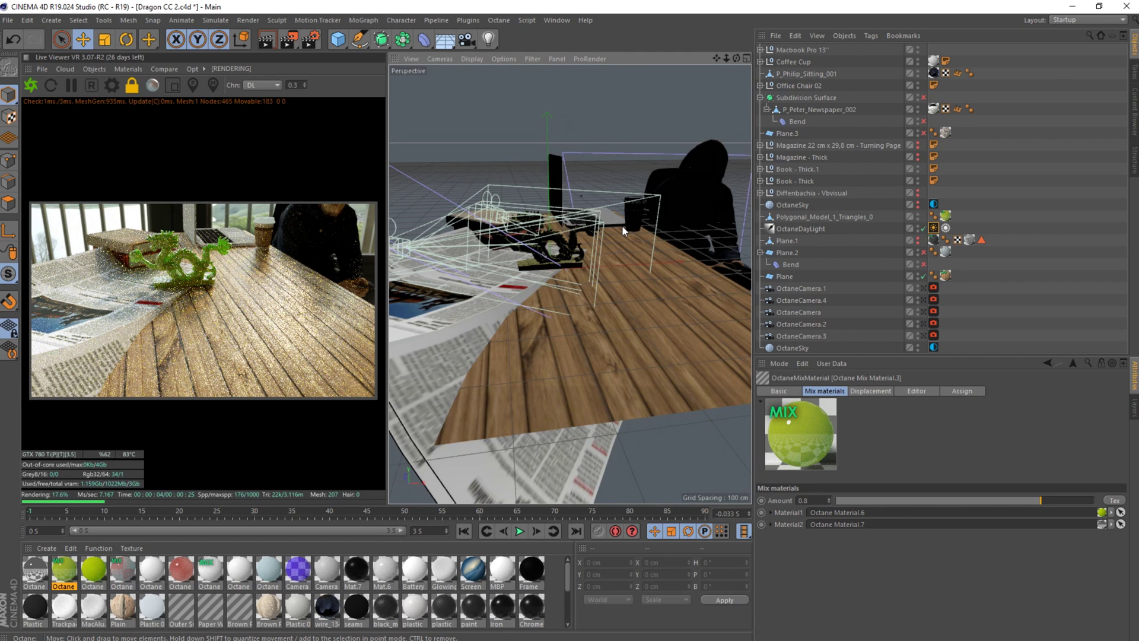
Return to OctaneCamera.4, turn off the daylight and switch the live render from DL to PT.
{"action": "left_click", "coordinate": [924, 299]}
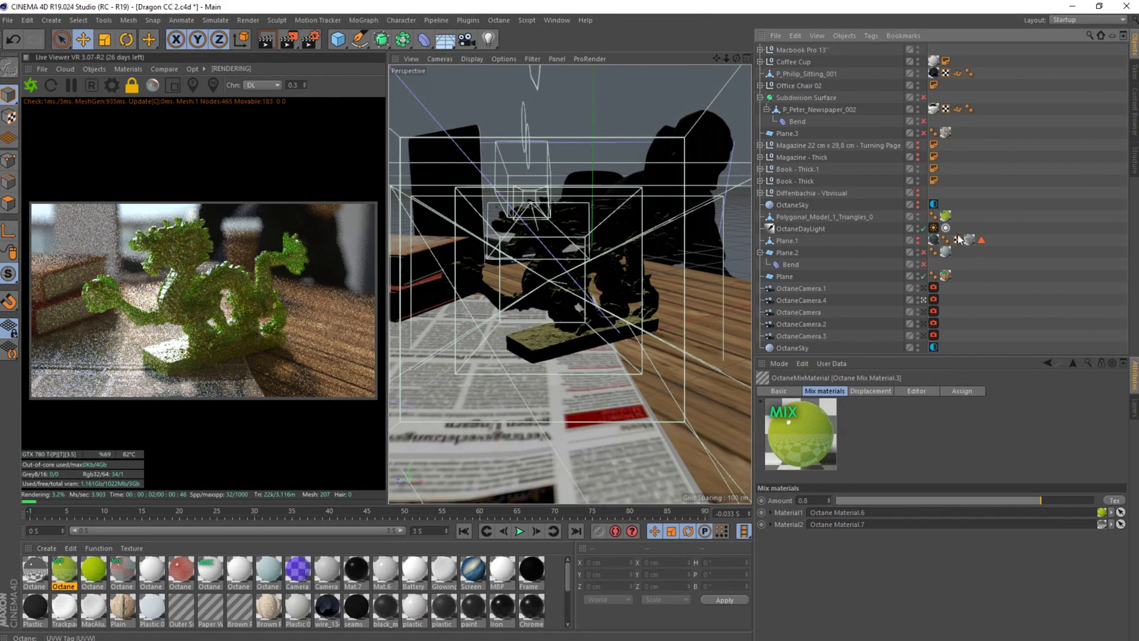
{"action": "left_click", "coordinate": [923, 228]}
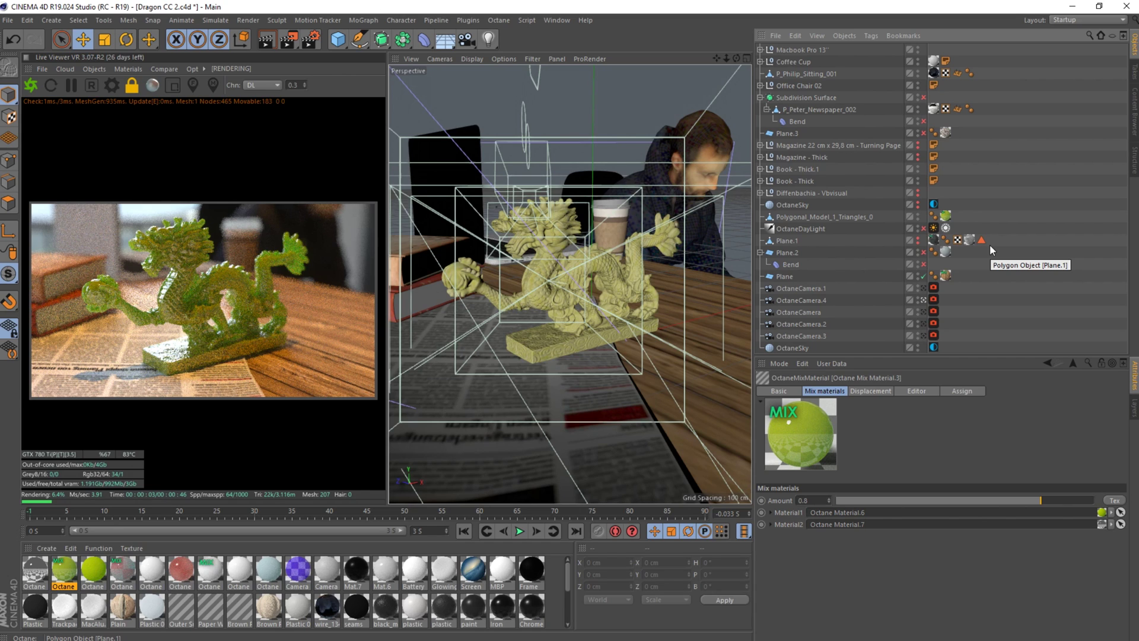
{"action": "left_click", "coordinate": [254, 84]}
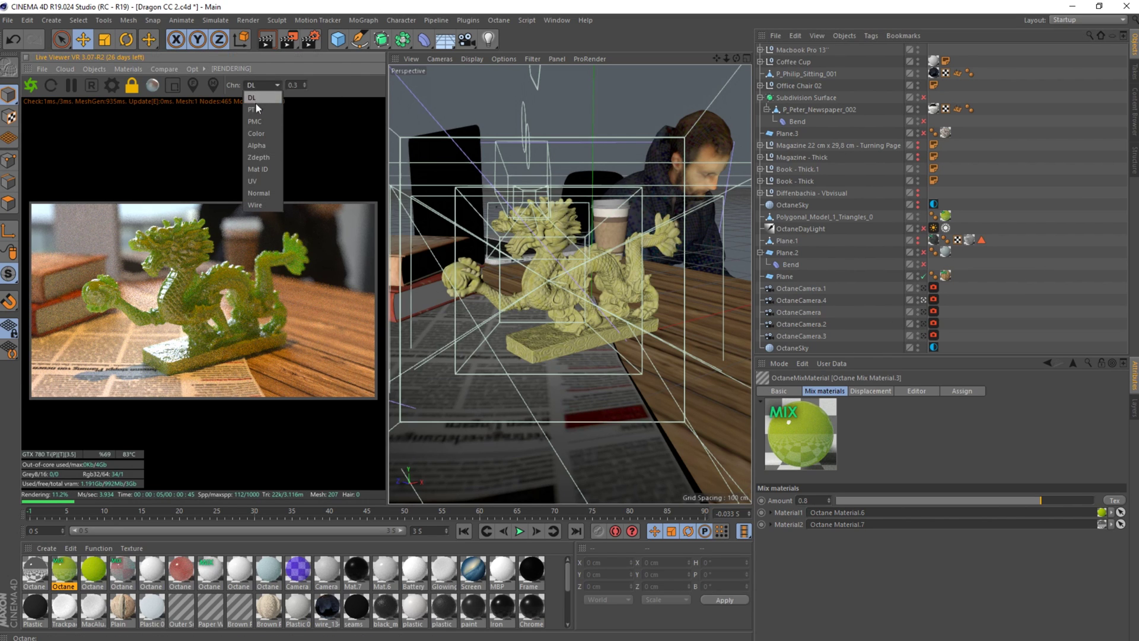
{"action": "left_click", "coordinate": [257, 109]}
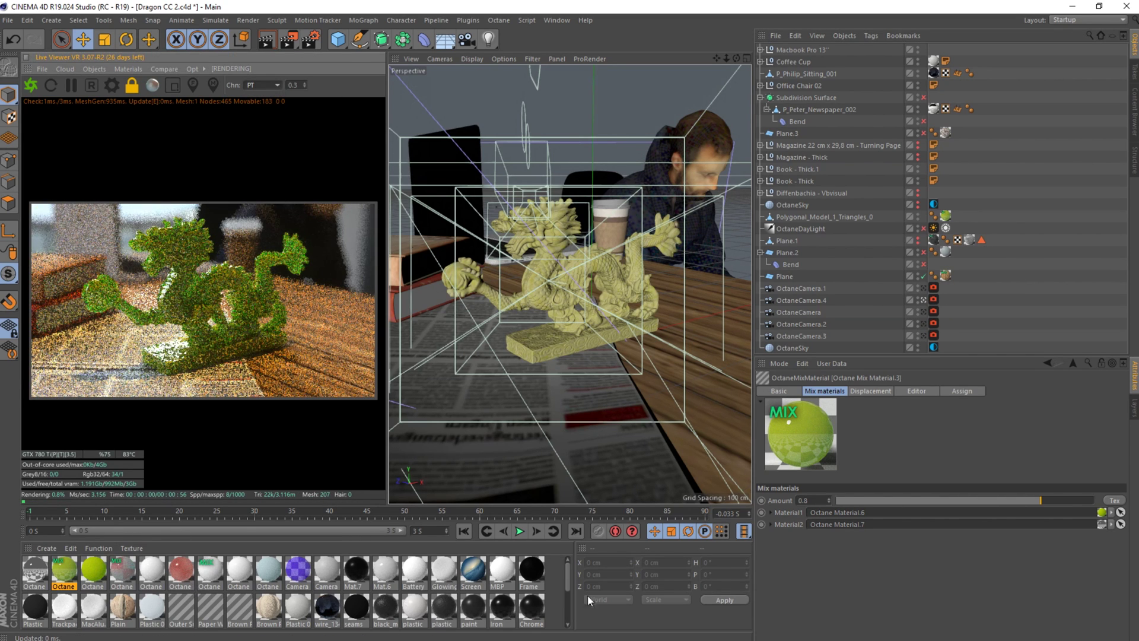
{"action": "left_click_drag", "start_coordinate": [568, 573], "coordinate": [948, 215]}
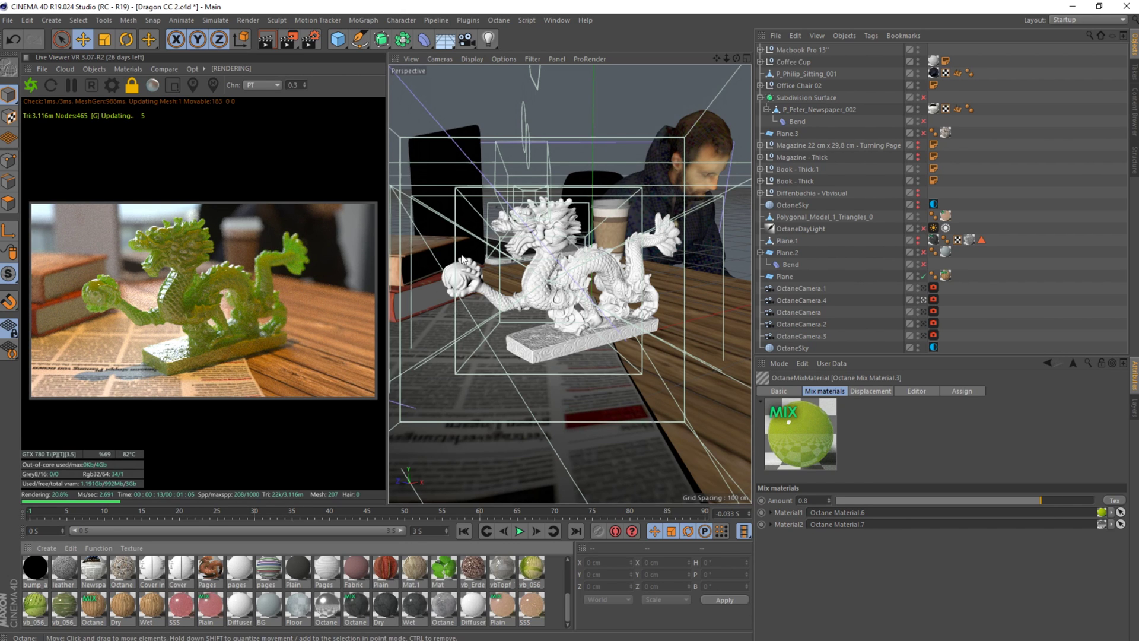
{"action": "left_click", "coordinate": [924, 299]}
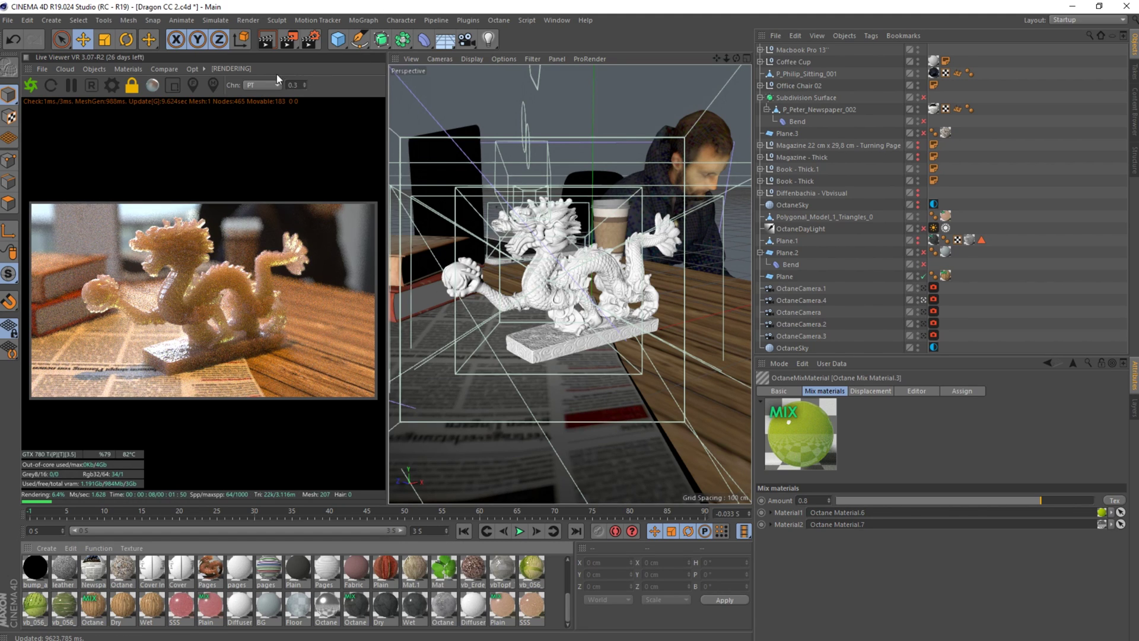
Turn the daylight back on, review its Daylight tag, then show OctaneSky's settings.
{"action": "left_click", "coordinate": [923, 229]}
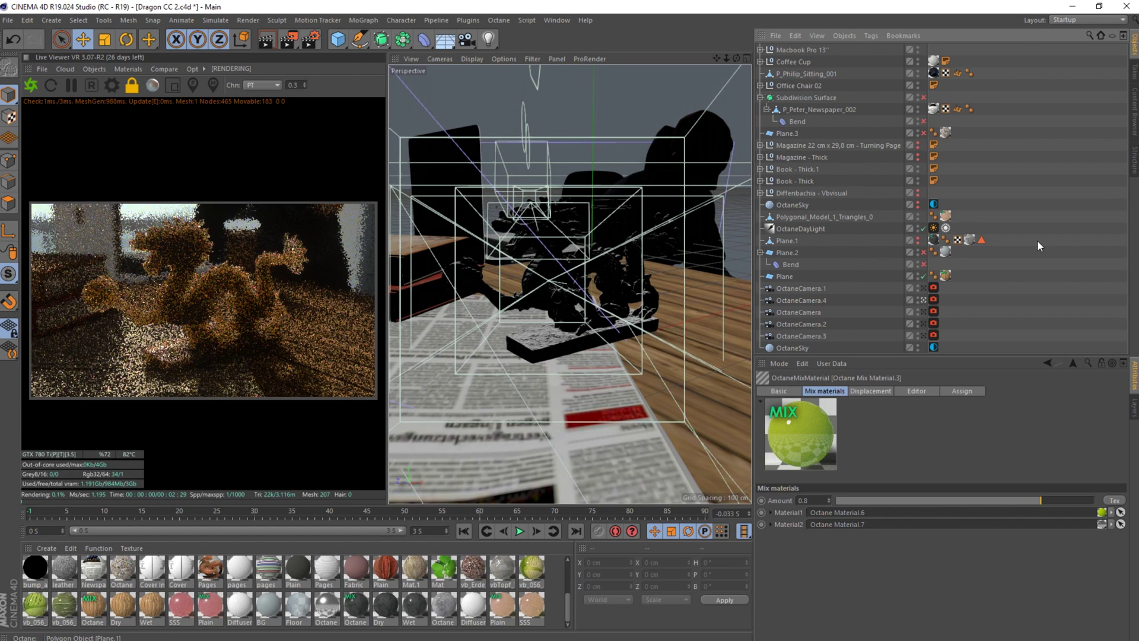
{"action": "left_click", "coordinate": [933, 228]}
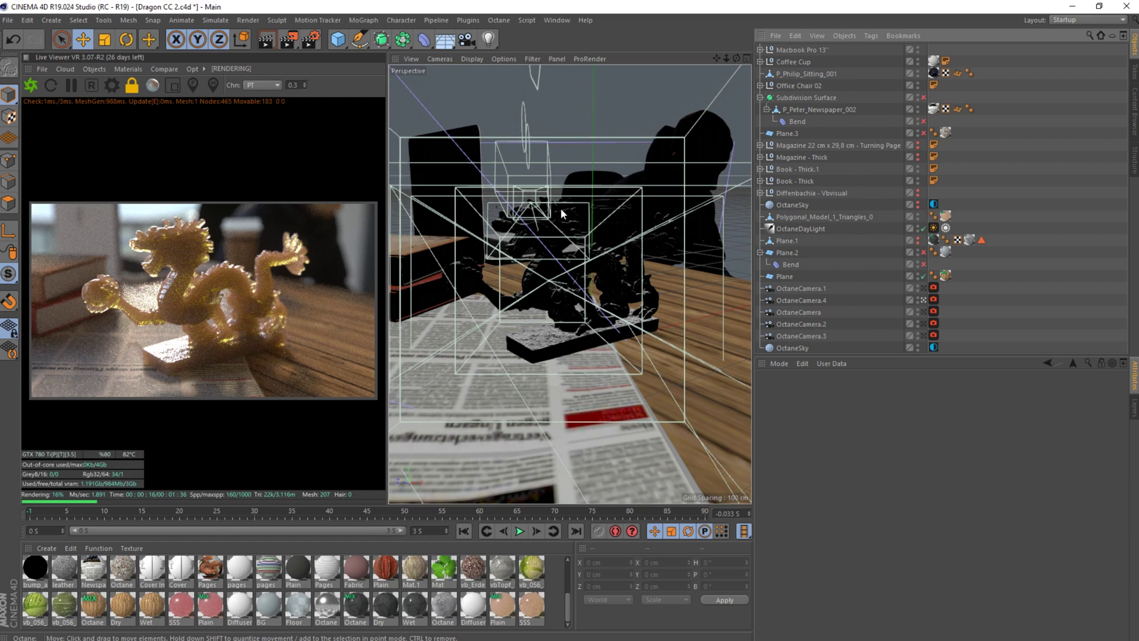
{"action": "left_click", "coordinate": [934, 229]}
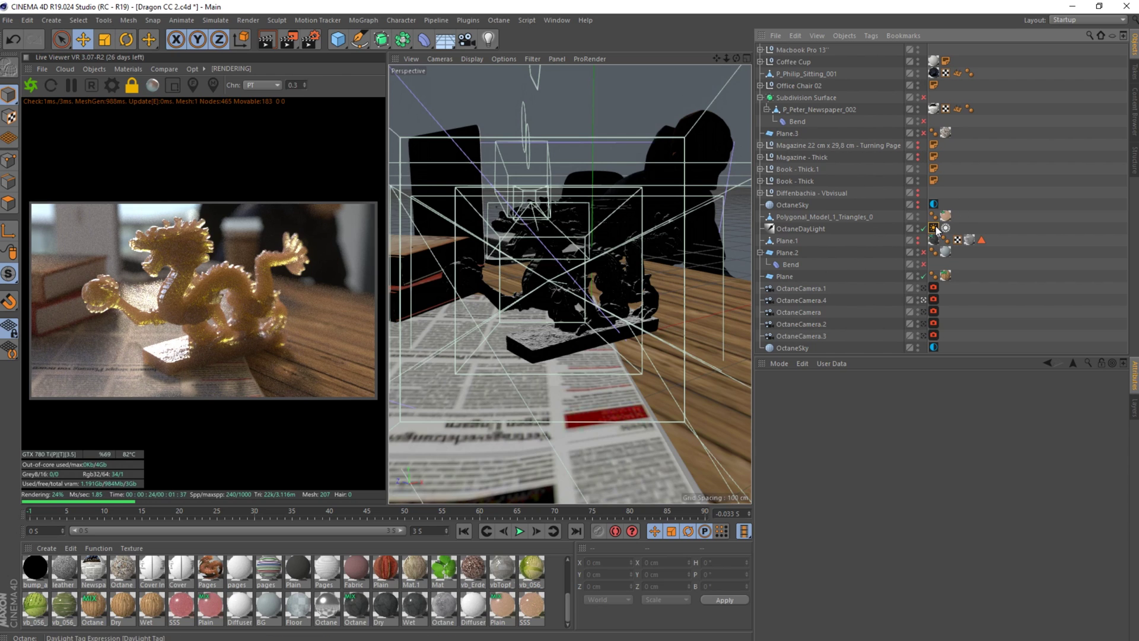
{"action": "left_click", "coordinate": [996, 218]}
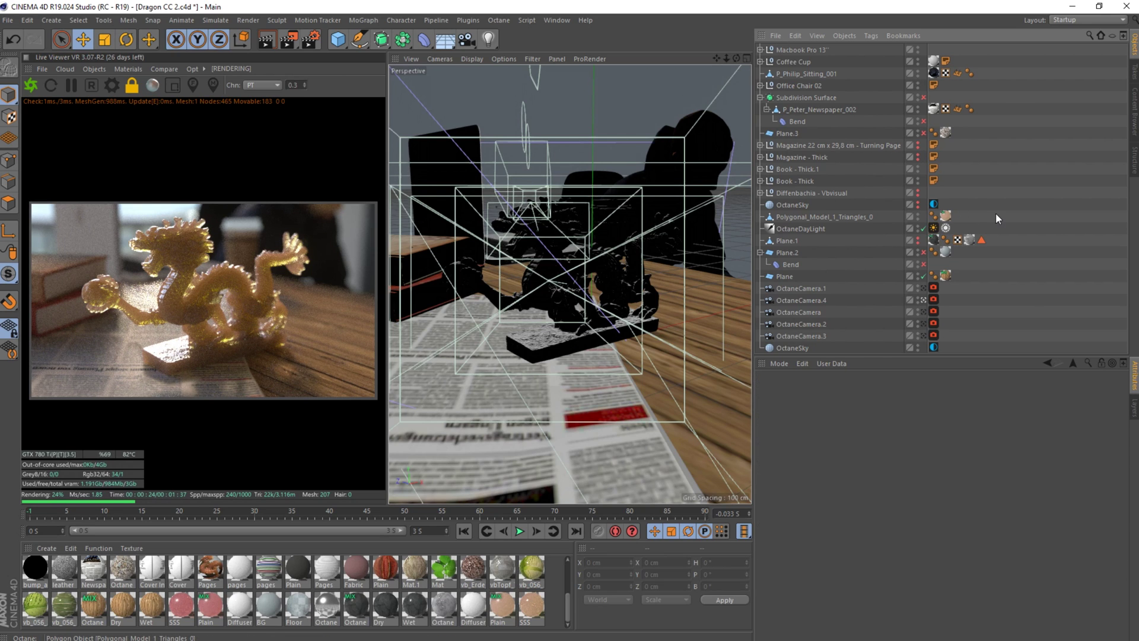
{"action": "left_click", "coordinate": [863, 205]}
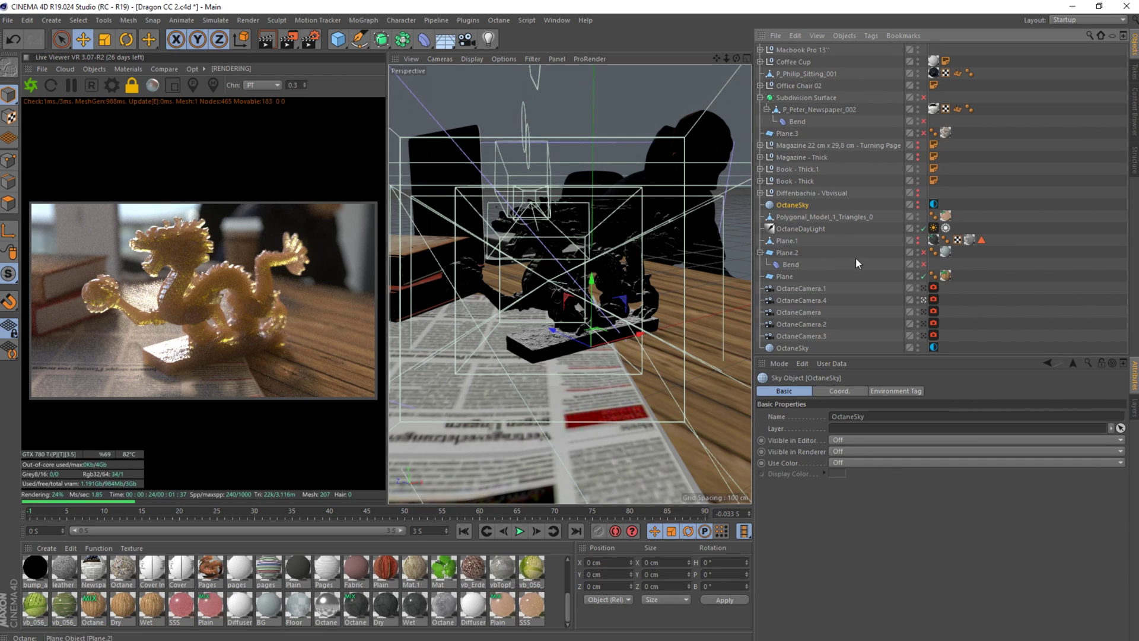
Move OctaneSky above OctaneDaylight in the scene list and select the daylight object.
{"action": "left_click", "coordinate": [795, 347]}
{"action": "left_click_drag", "start_coordinate": [801, 233], "coordinate": [796, 224]}
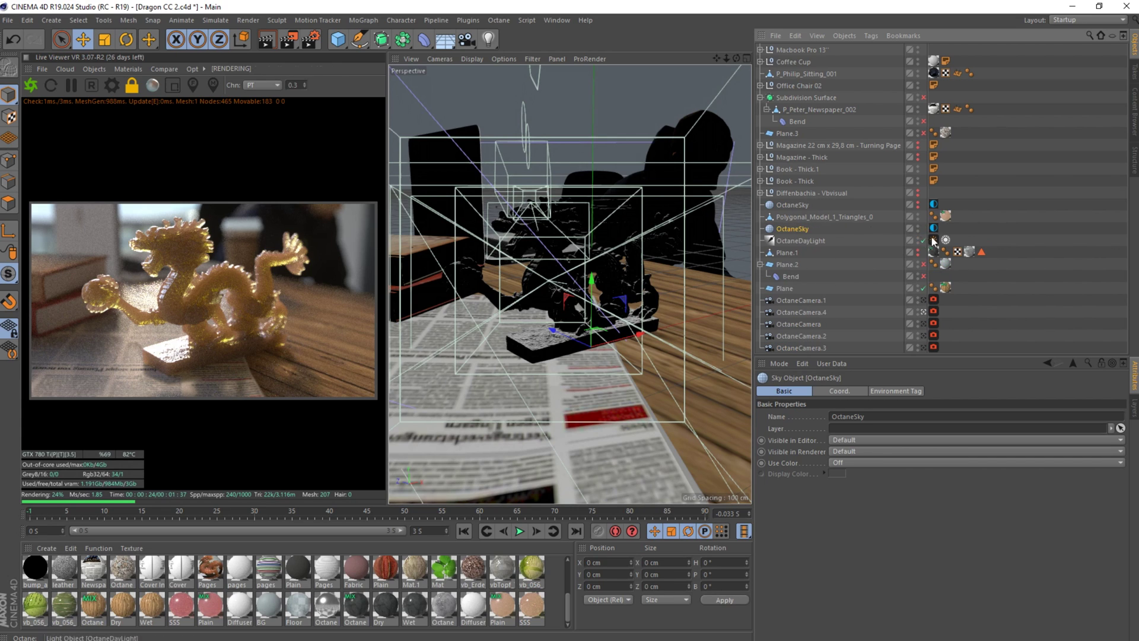
{"action": "left_click", "coordinate": [934, 229]}
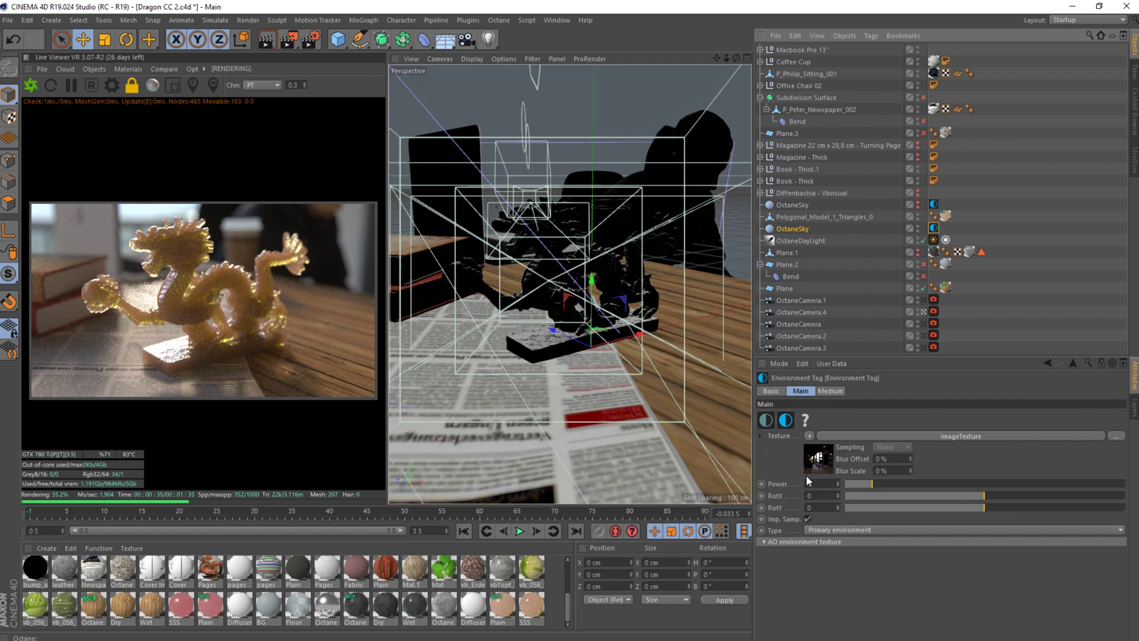
{"action": "left_click", "coordinate": [934, 240]}
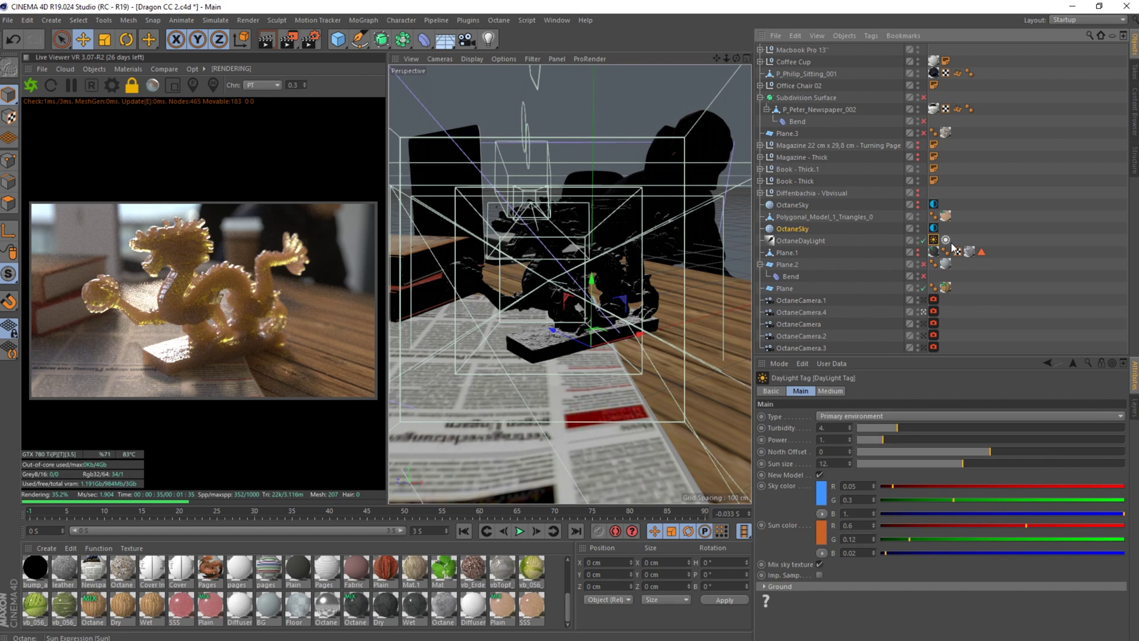
{"action": "left_click", "coordinate": [790, 241]}
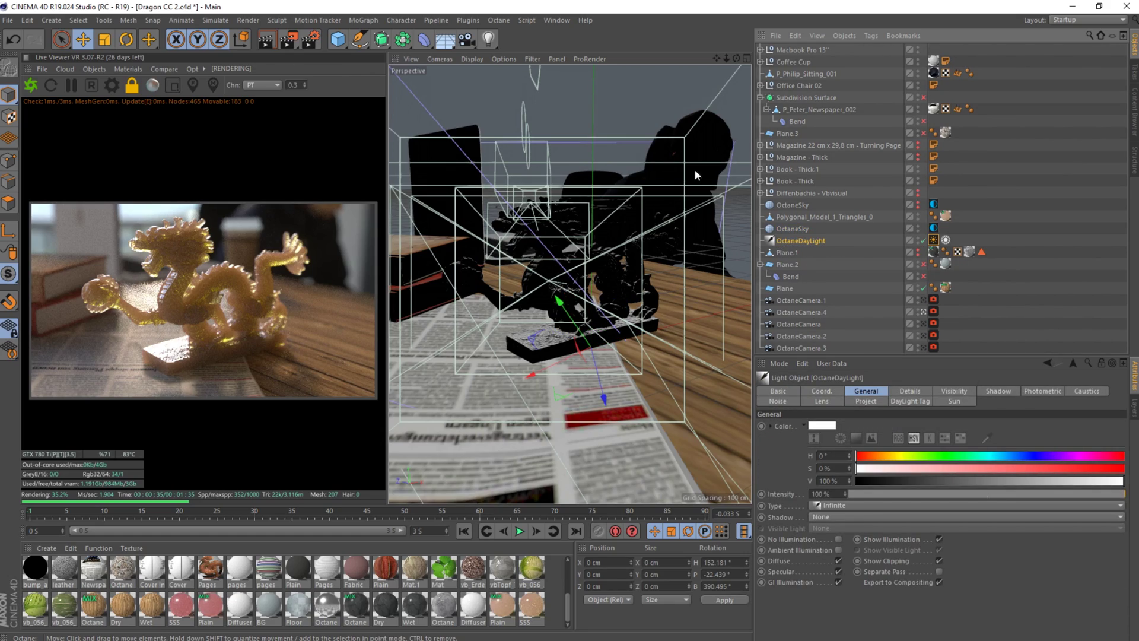
Orbit above the table and test-rotate the sun, then undo the rotation.
{"action": "left_click_drag", "start_coordinate": [736, 57], "coordinate": [720, 119]}
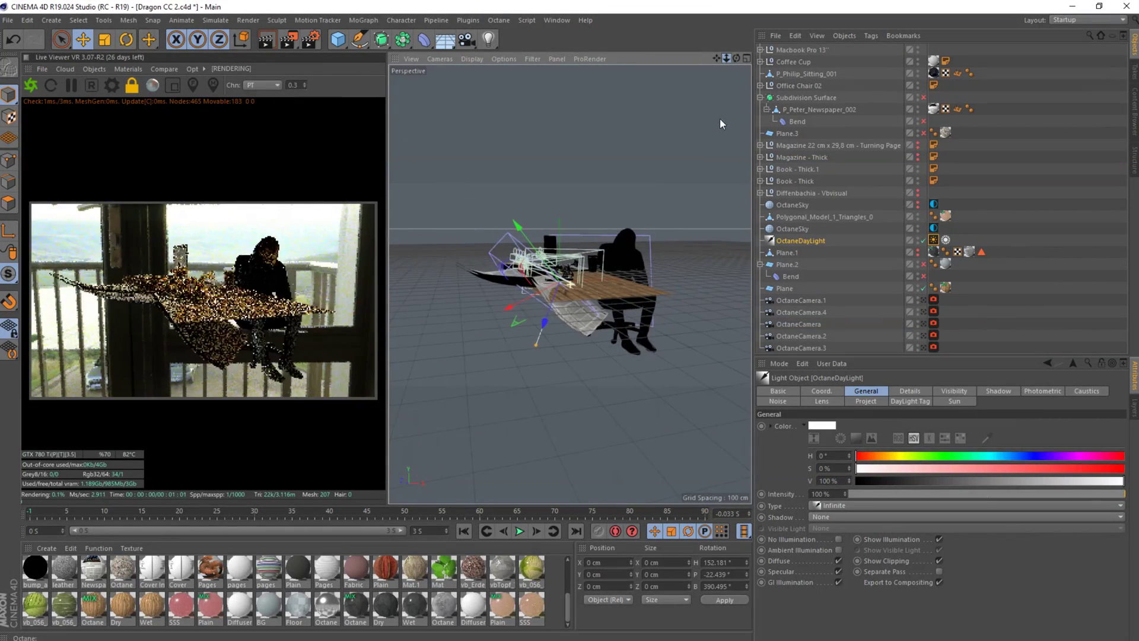
{"action": "left_click_drag", "start_coordinate": [743, 59], "coordinate": [743, 33]}
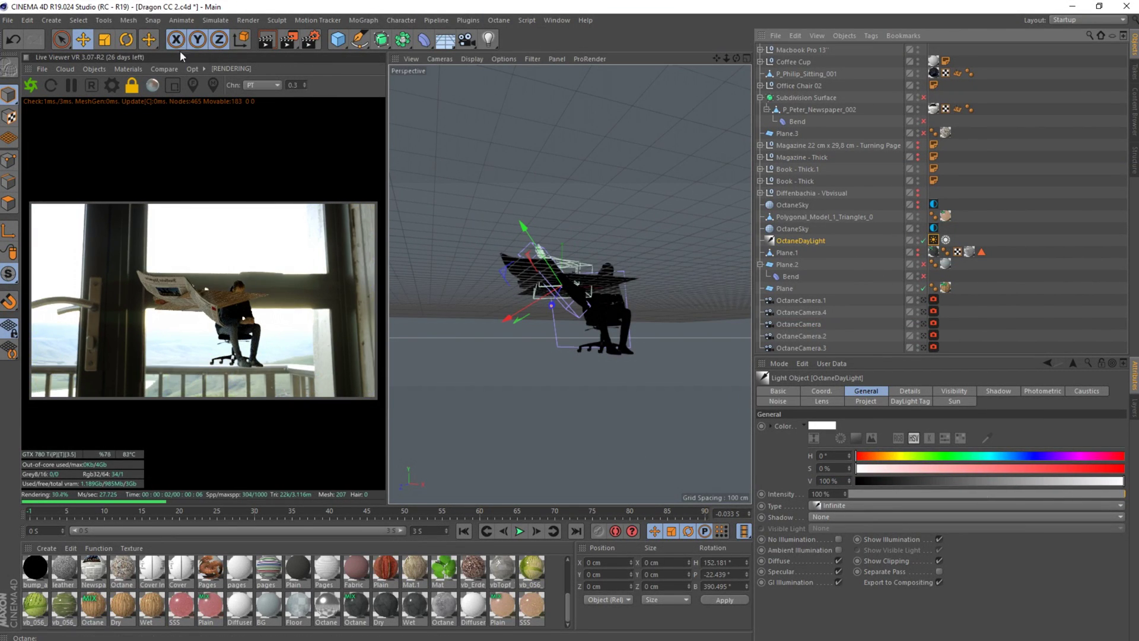
{"action": "left_click", "coordinate": [130, 41]}
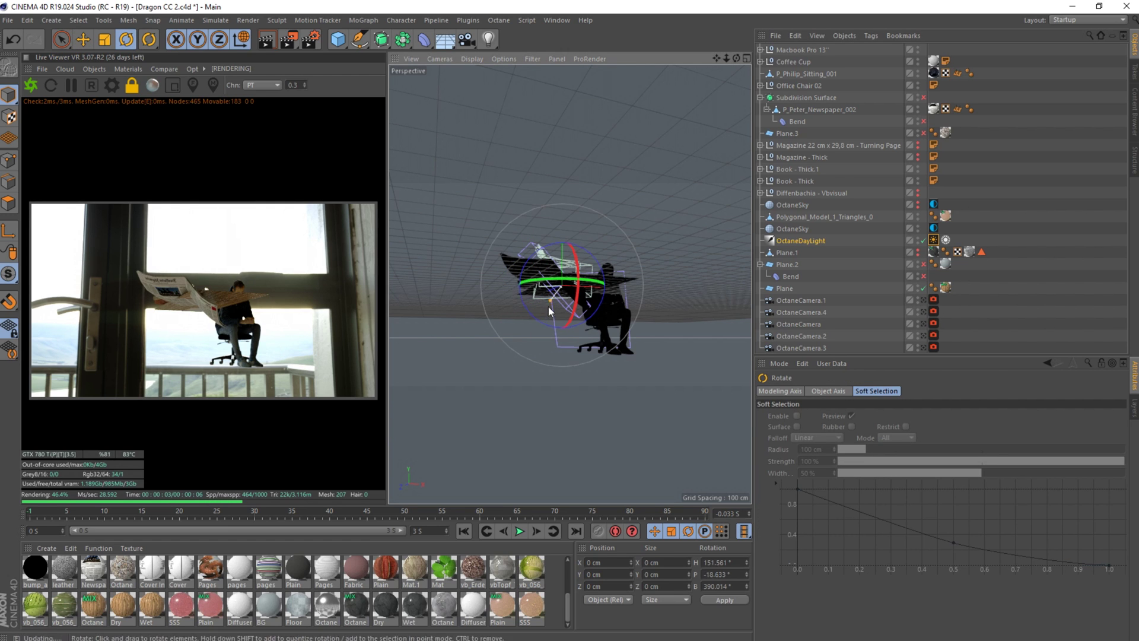
{"action": "left_click_drag", "start_coordinate": [536, 328], "coordinate": [552, 307]}
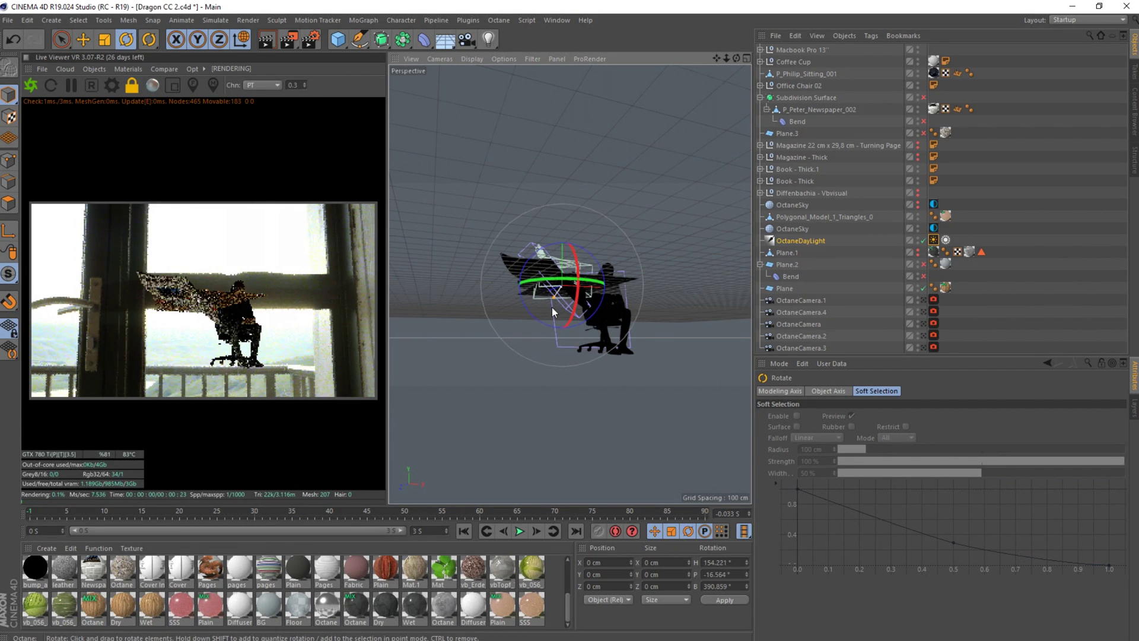
{"action": "key", "text": "ctrl+z"}
{"action": "key", "text": "ctrl+z"}
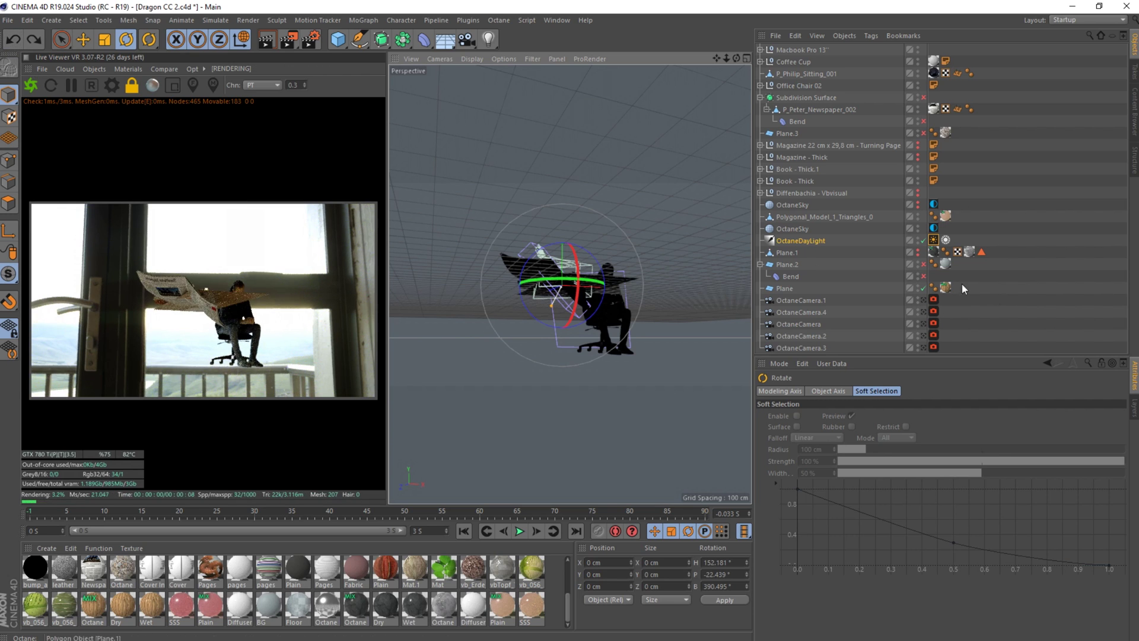
Set the daylight sun size to 15 and look through the dragon close-up camera.
{"action": "left_click", "coordinate": [933, 240]}
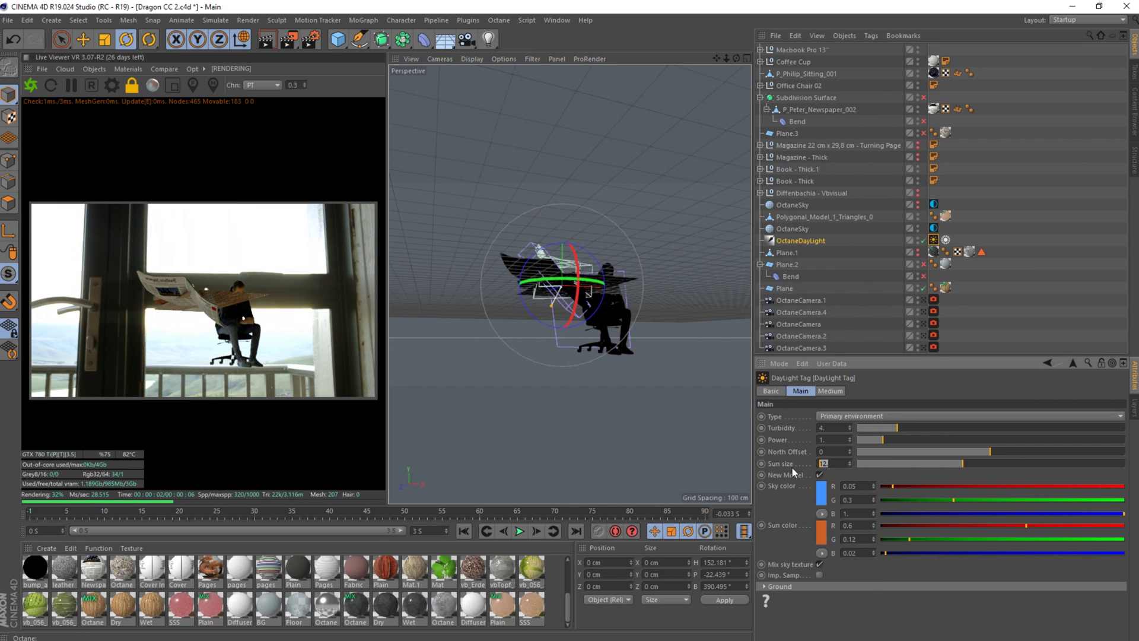
{"action": "type", "text": "15"}
{"action": "key", "text": "Return"}
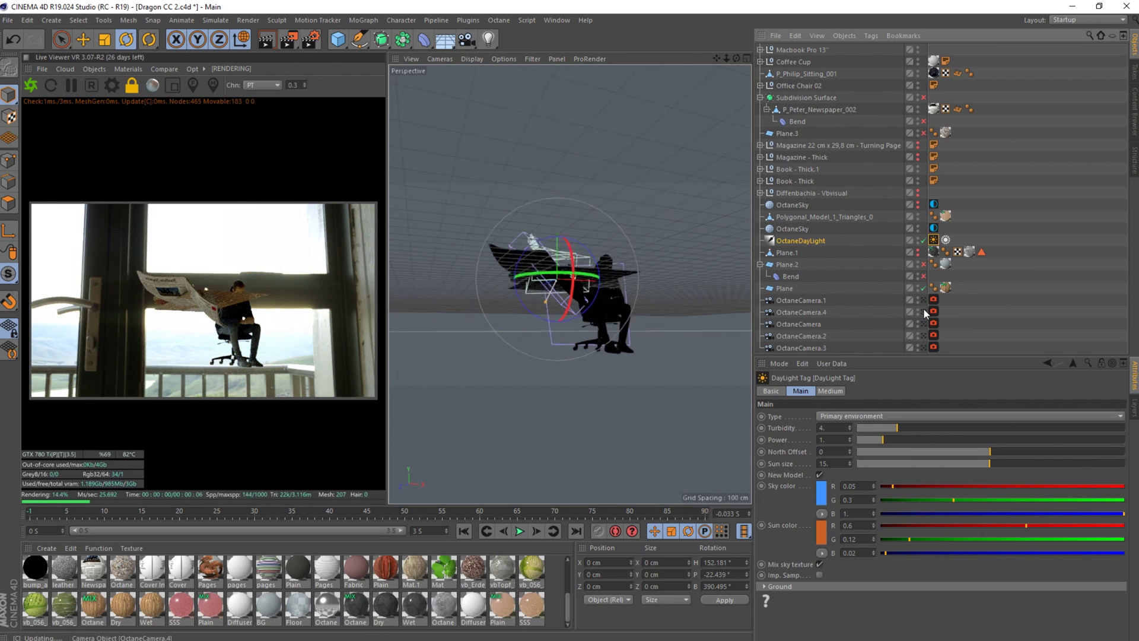
{"action": "left_click", "coordinate": [923, 312]}
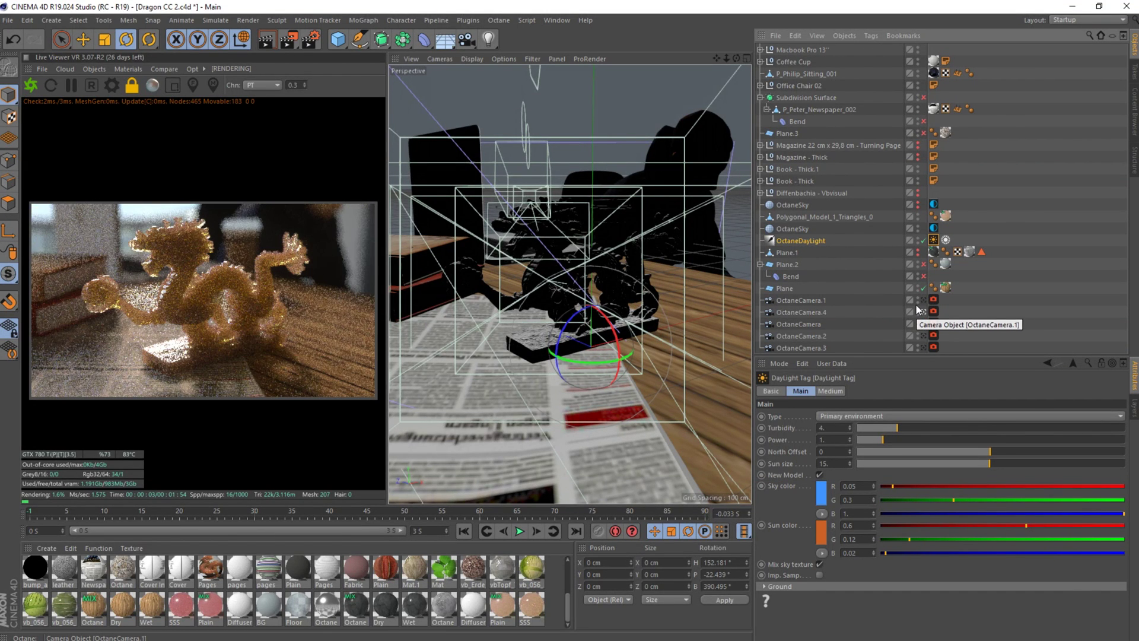
Lower the DayLight turbidity to 3 and view through the newspaper reader's camera.
{"action": "double_click", "coordinate": [822, 428]}
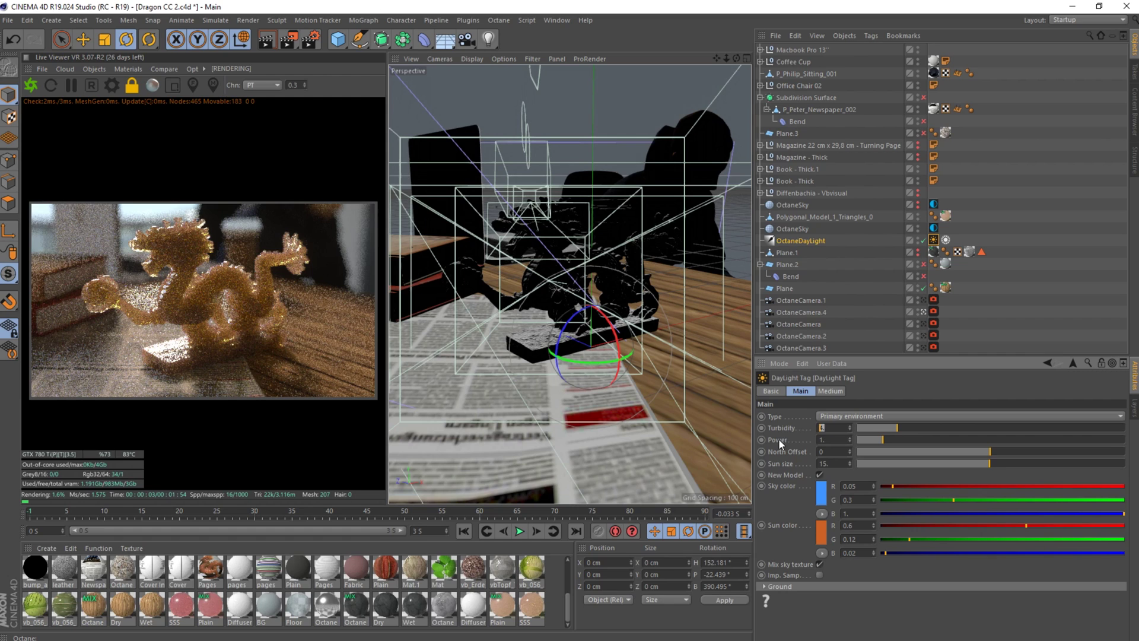
{"action": "type", "text": "3"}
{"action": "key", "text": "Return"}
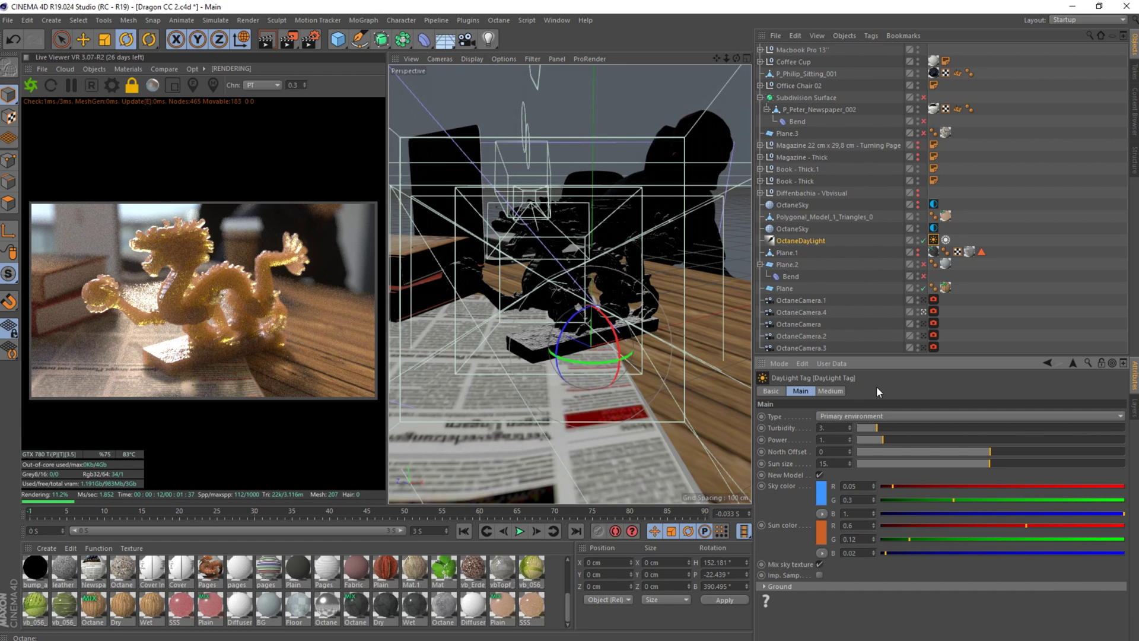
{"action": "left_click", "coordinate": [923, 313]}
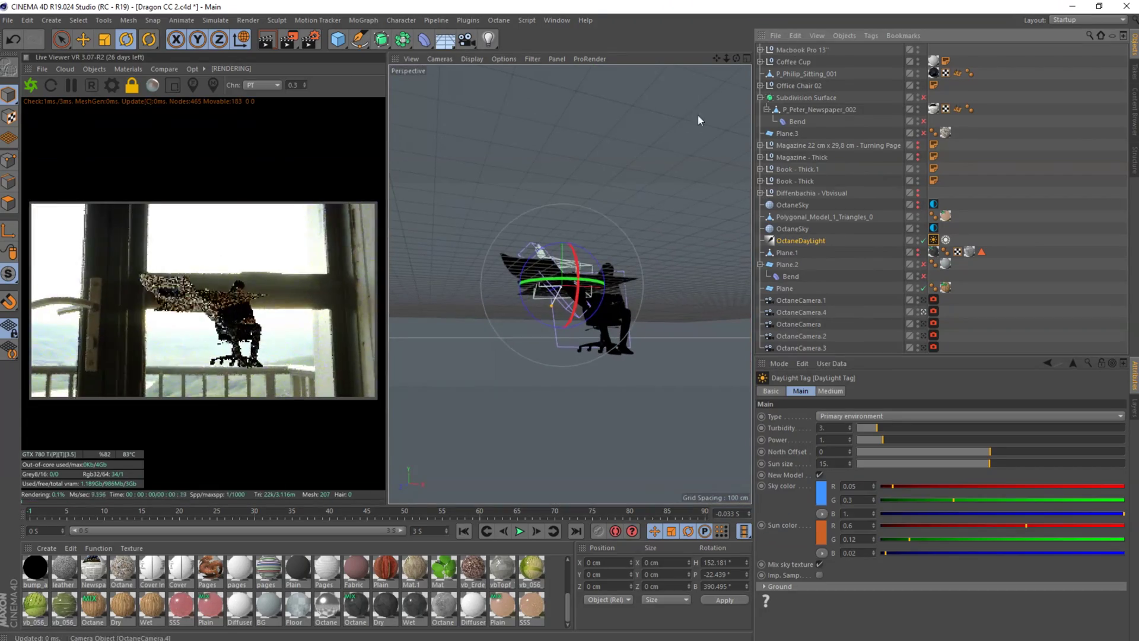
Return to the dragon camera and enable Thinlens Auto Focus with a 1 cm aperture.
{"action": "left_click", "coordinate": [923, 300]}
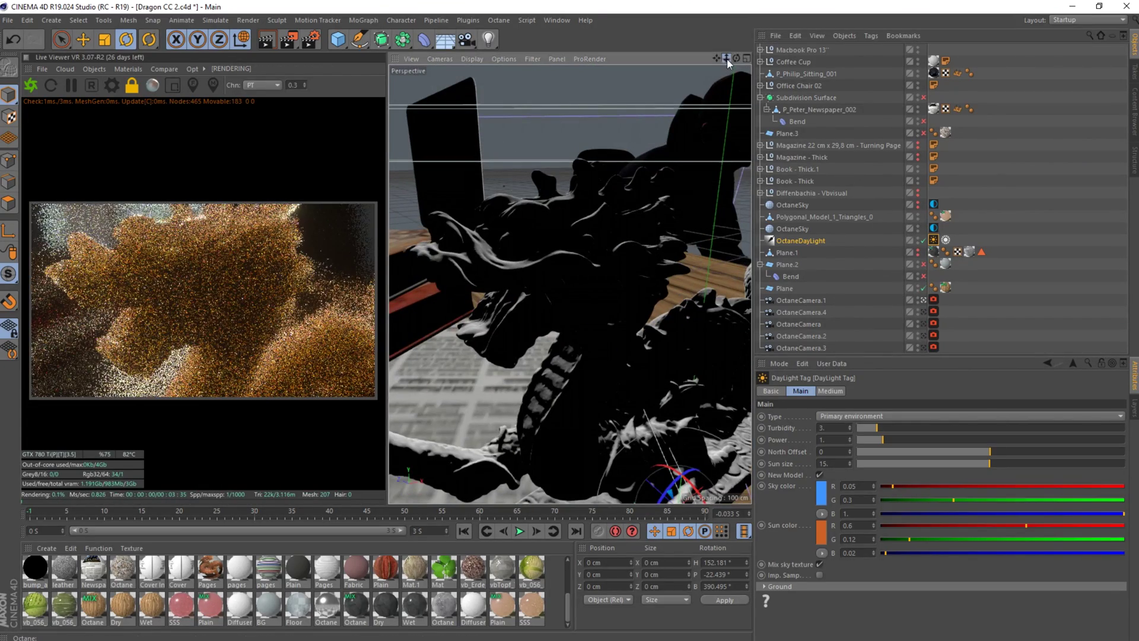
{"action": "left_click_drag", "start_coordinate": [727, 59], "coordinate": [706, 60]}
{"action": "left_click", "coordinate": [933, 299]}
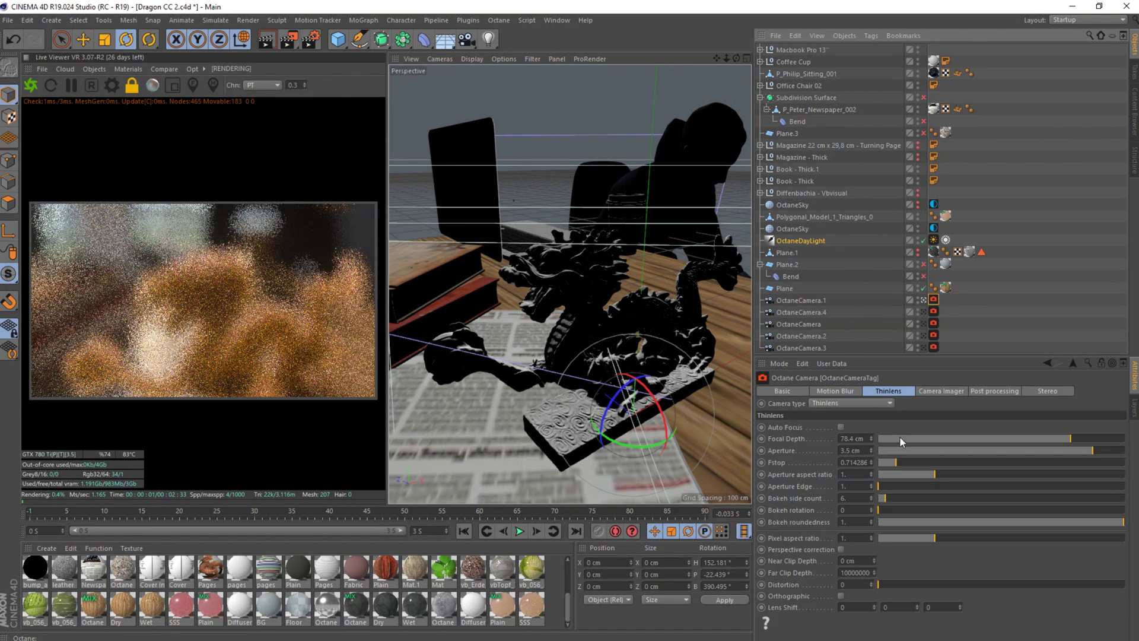
{"action": "left_click", "coordinate": [841, 427]}
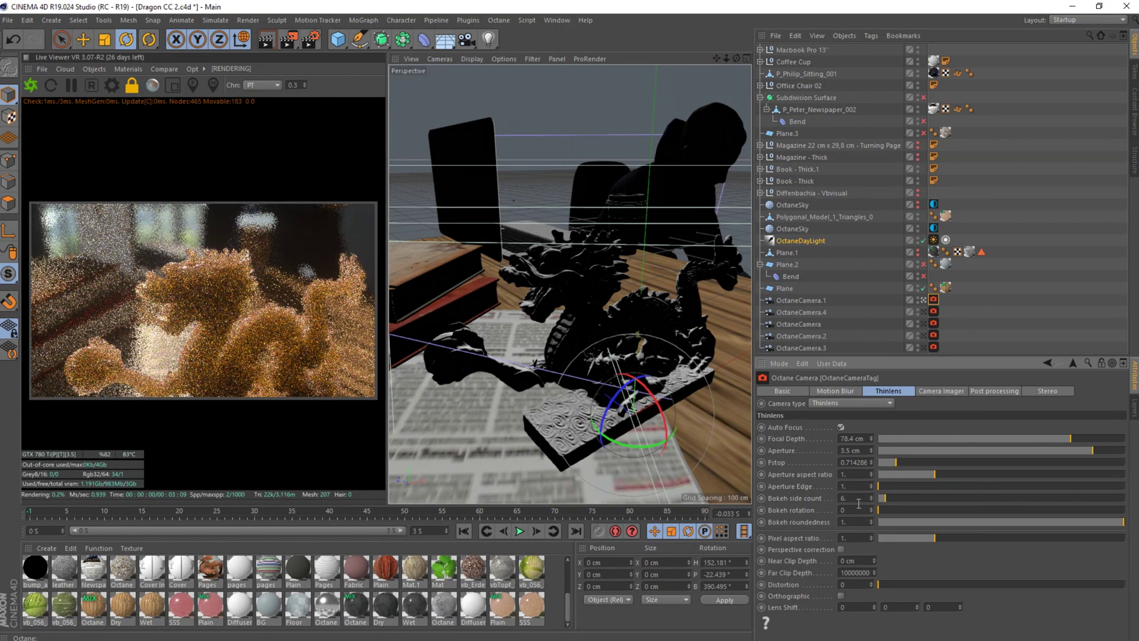
{"action": "double_click", "coordinate": [856, 449]}
{"action": "type", "text": "1"}
{"action": "key", "text": "Return"}
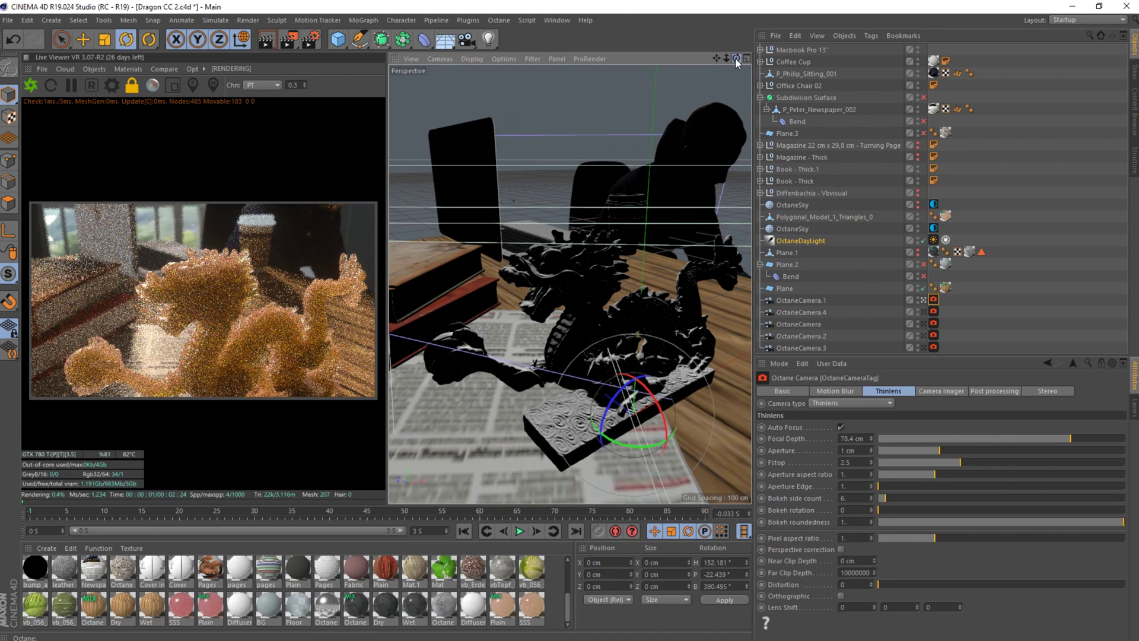
{"action": "left_click_drag", "start_coordinate": [737, 57], "coordinate": [699, 328]}
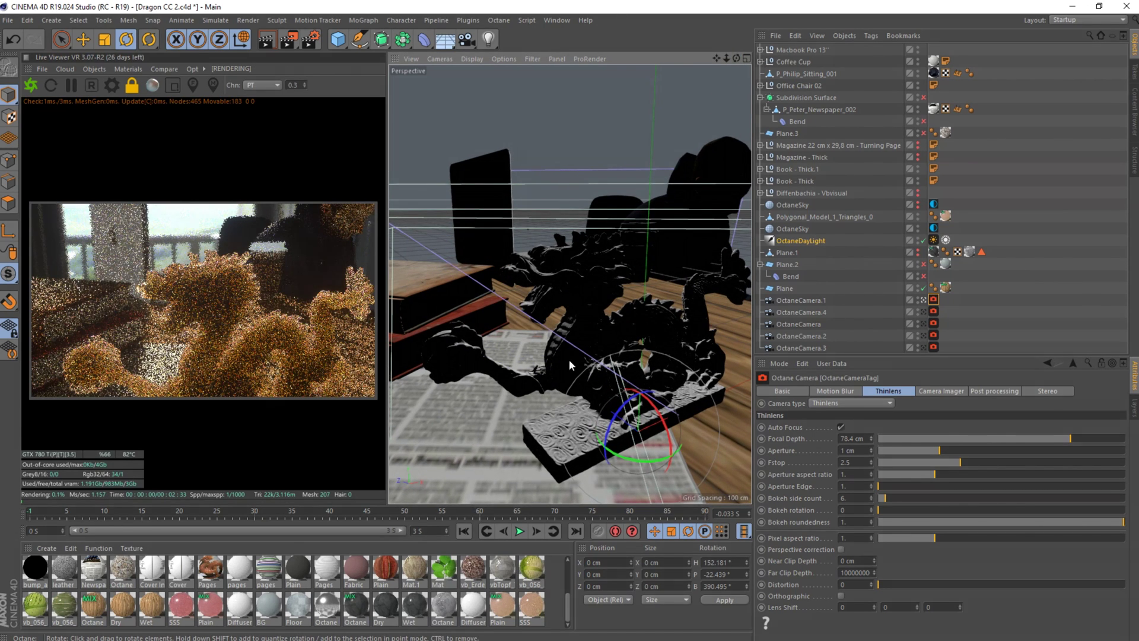
{"action": "left_click_drag", "start_coordinate": [742, 59], "coordinate": [892, 47]}
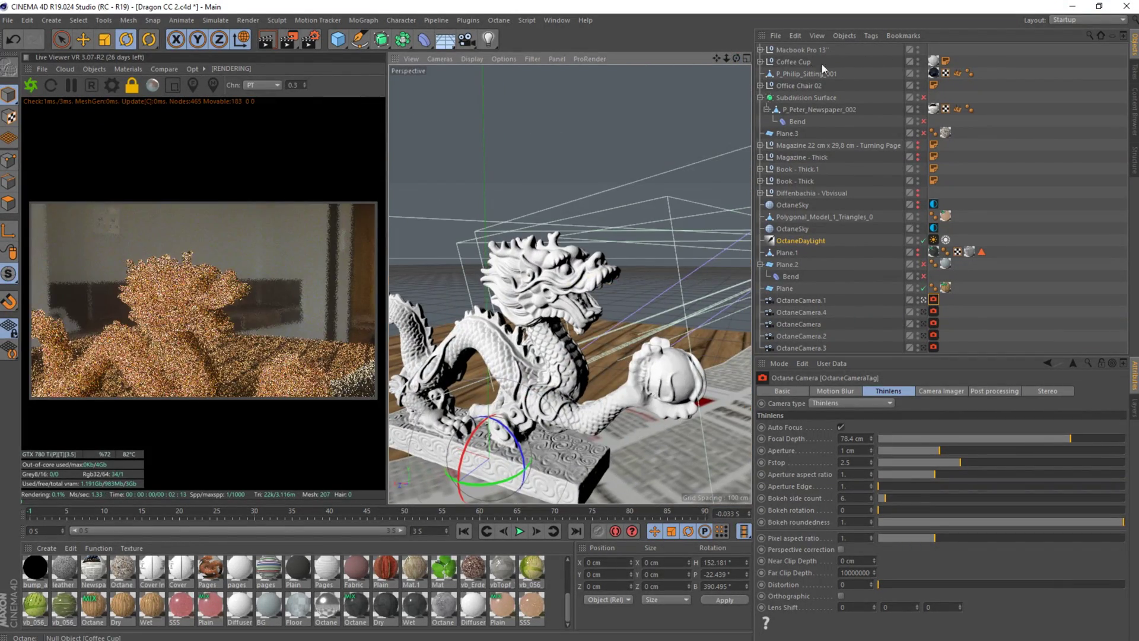
{"action": "left_click_drag", "start_coordinate": [725, 57], "coordinate": [746, 69]}
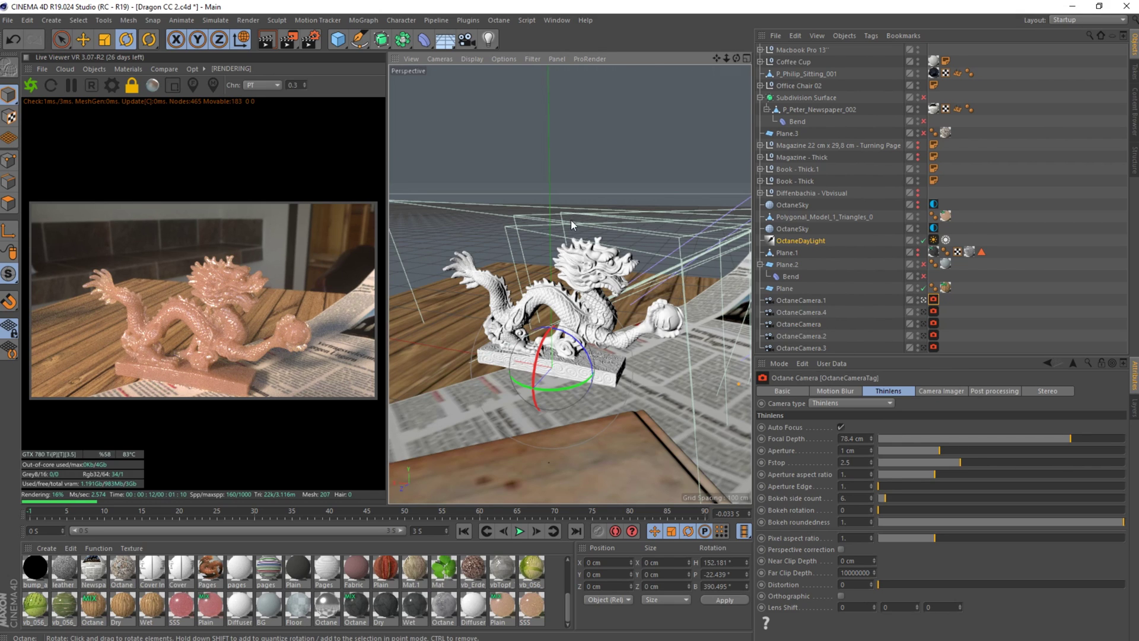
Switch the render view to OctaneCamera.4 and deselect its camera tag.
{"action": "left_click_drag", "start_coordinate": [720, 59], "coordinate": [549, 52]}
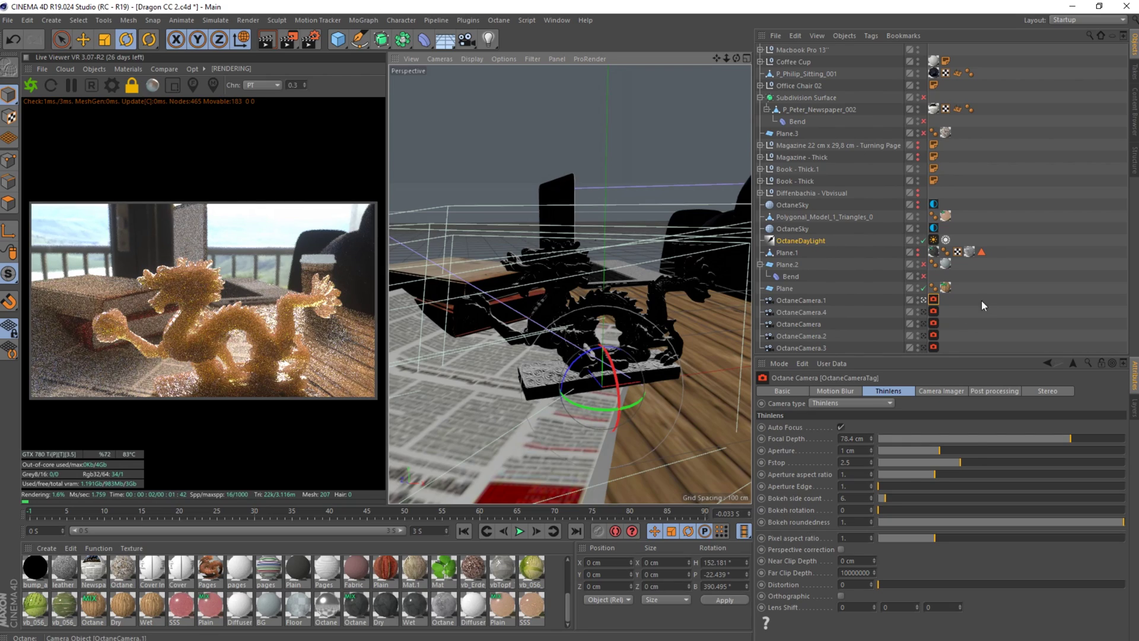
{"action": "left_click", "coordinate": [923, 312]}
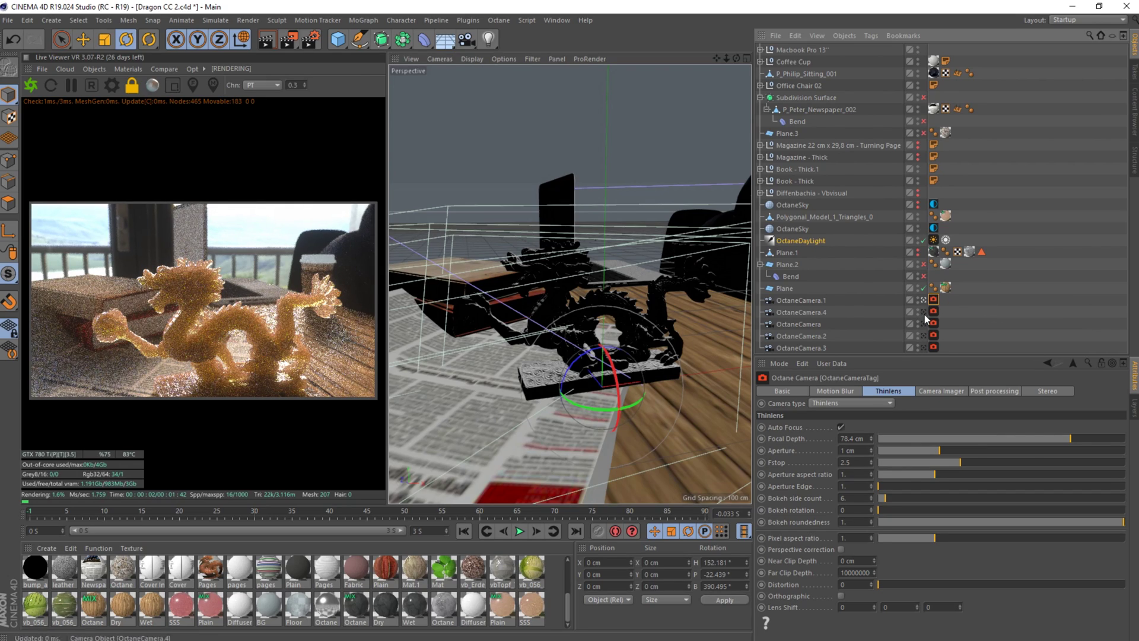
{"action": "left_click", "coordinate": [970, 320]}
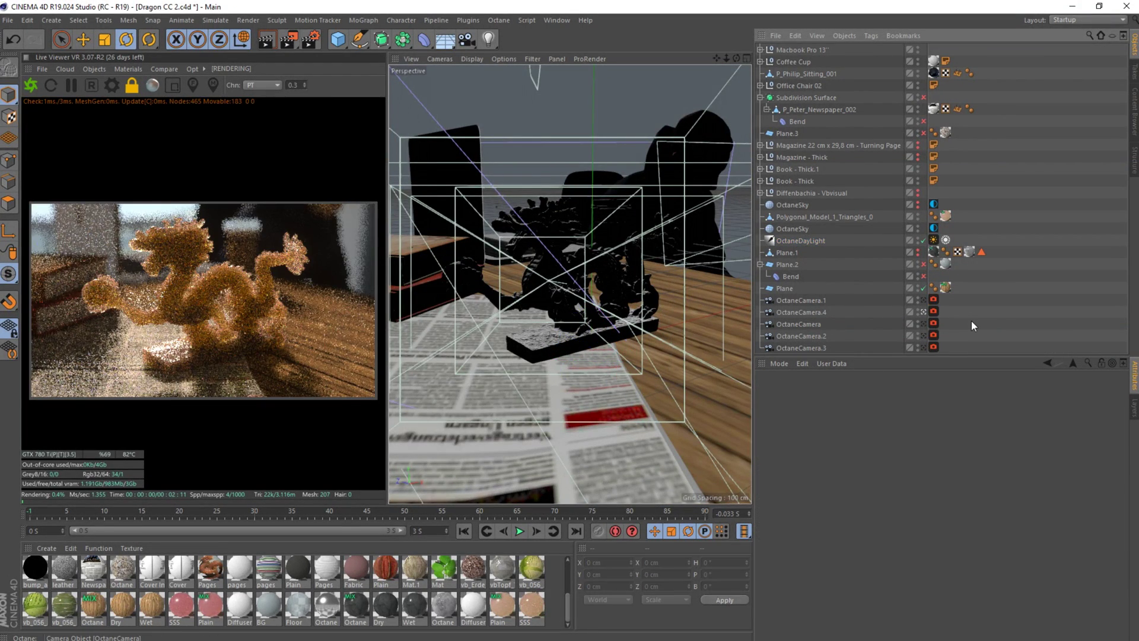